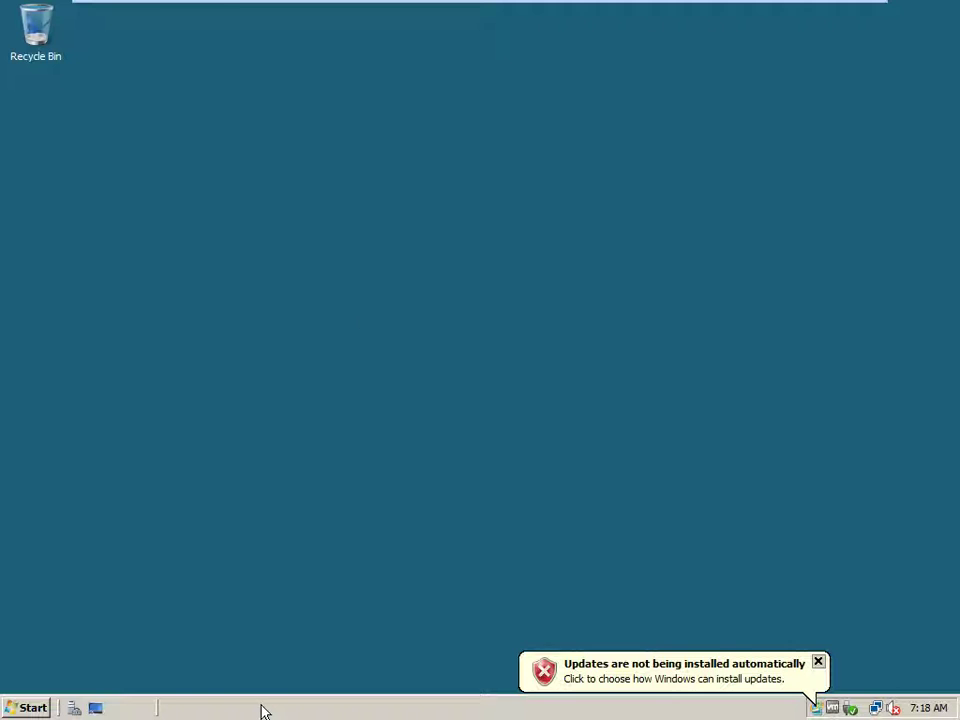
left_click(258, 705)
right_click(363, 321)
left_click(408, 358)
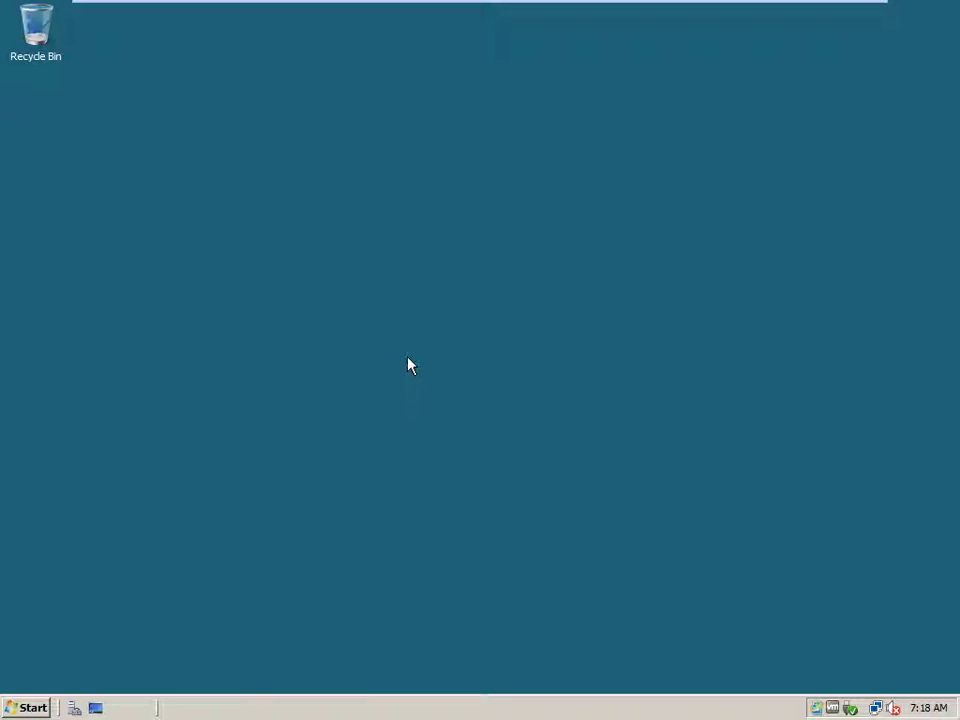
- Open Server Manager and close the Resume Configuration Wizard showing the role removal results
key("super")
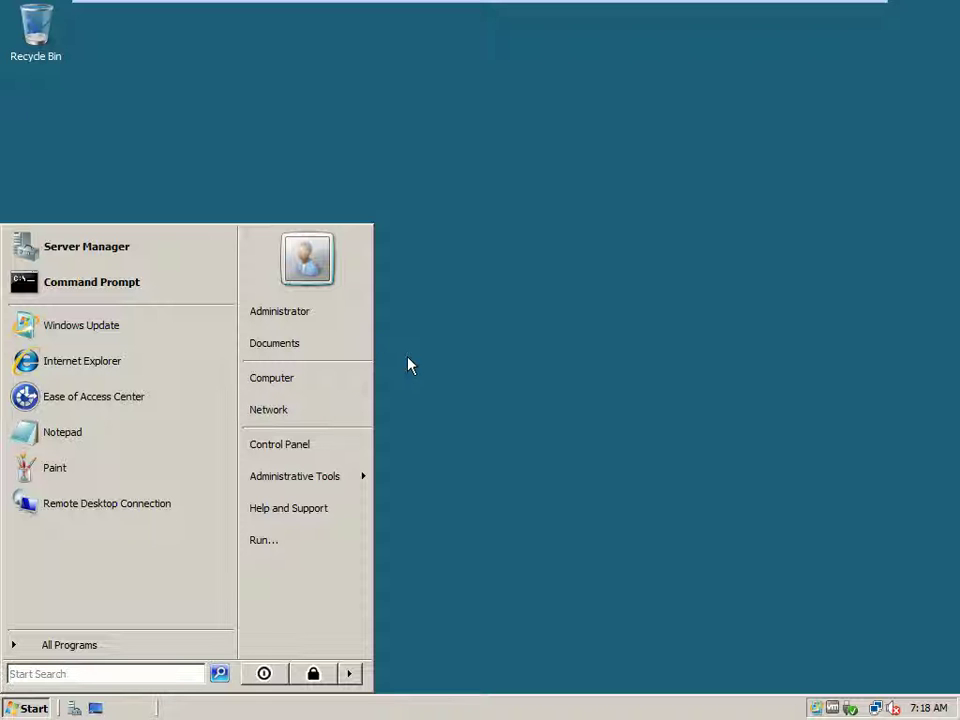
left_click(157, 260)
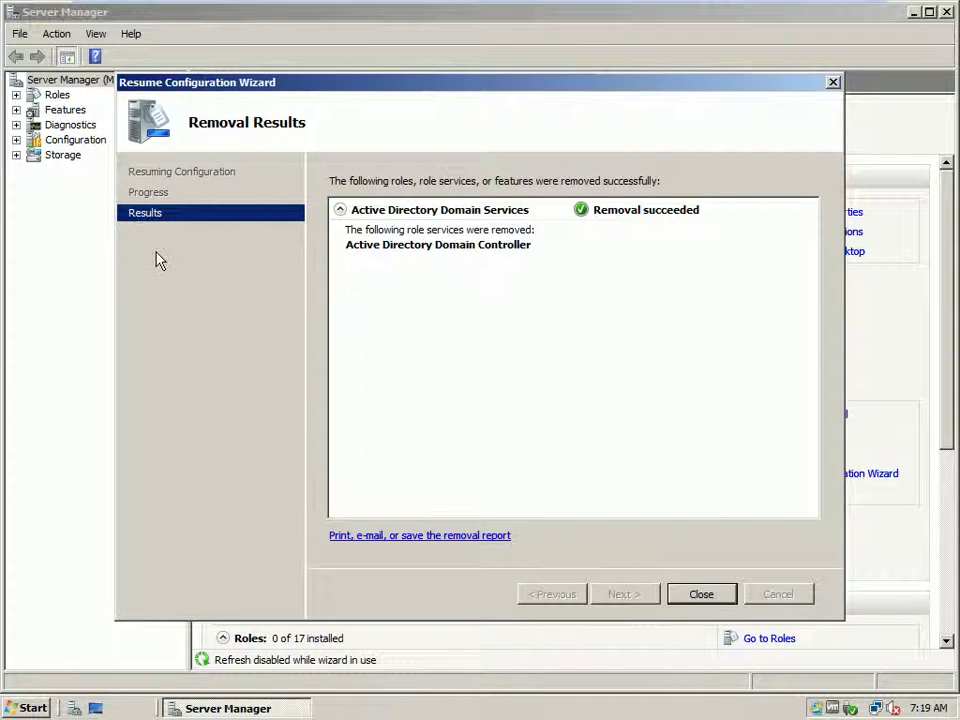
left_click(698, 595)
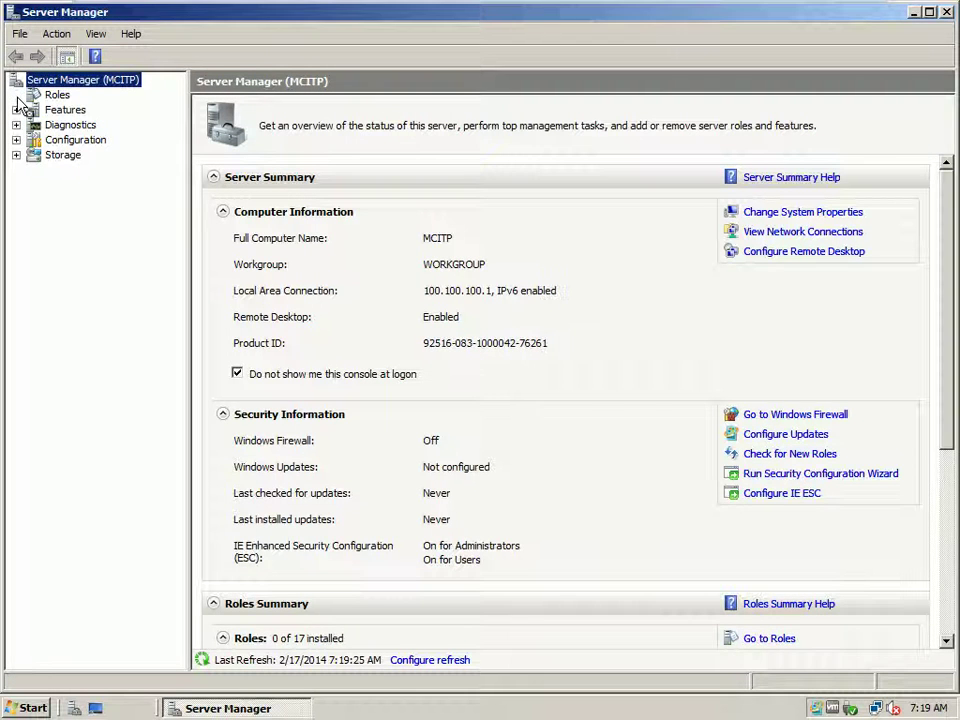
- Add the Active Directory Domain Services role to the server and start its installation
left_click(50, 97)
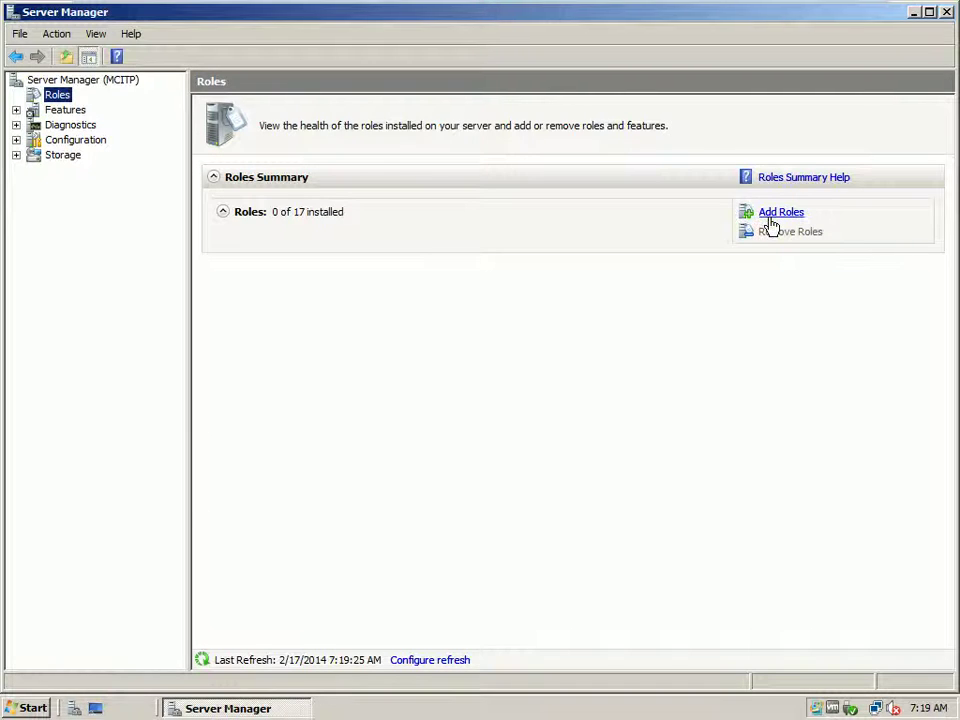
left_click(768, 214)
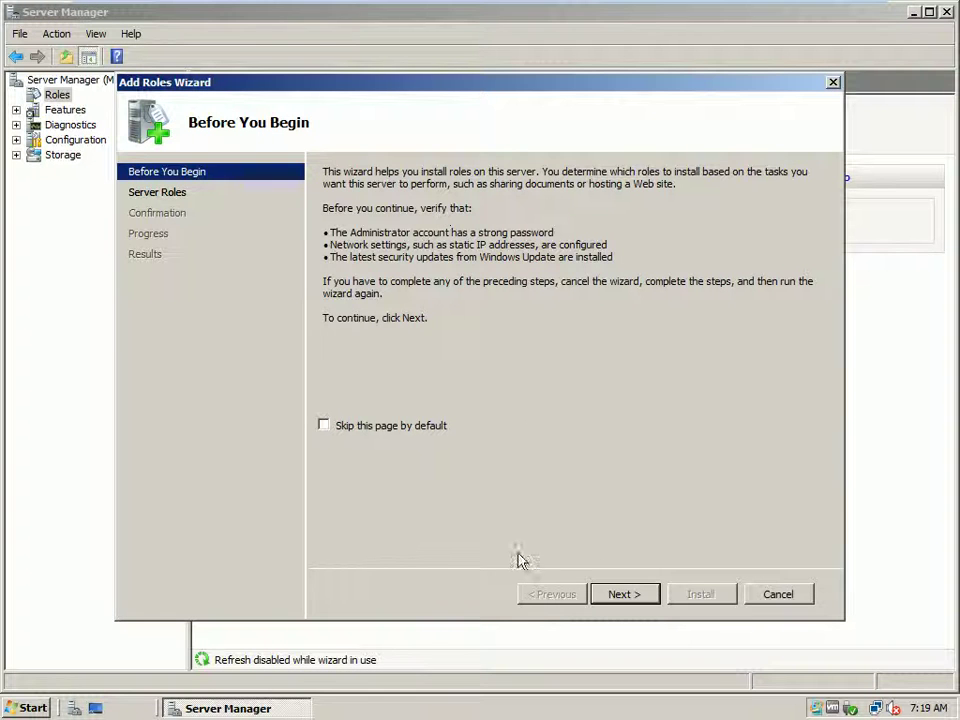
left_click(632, 604)
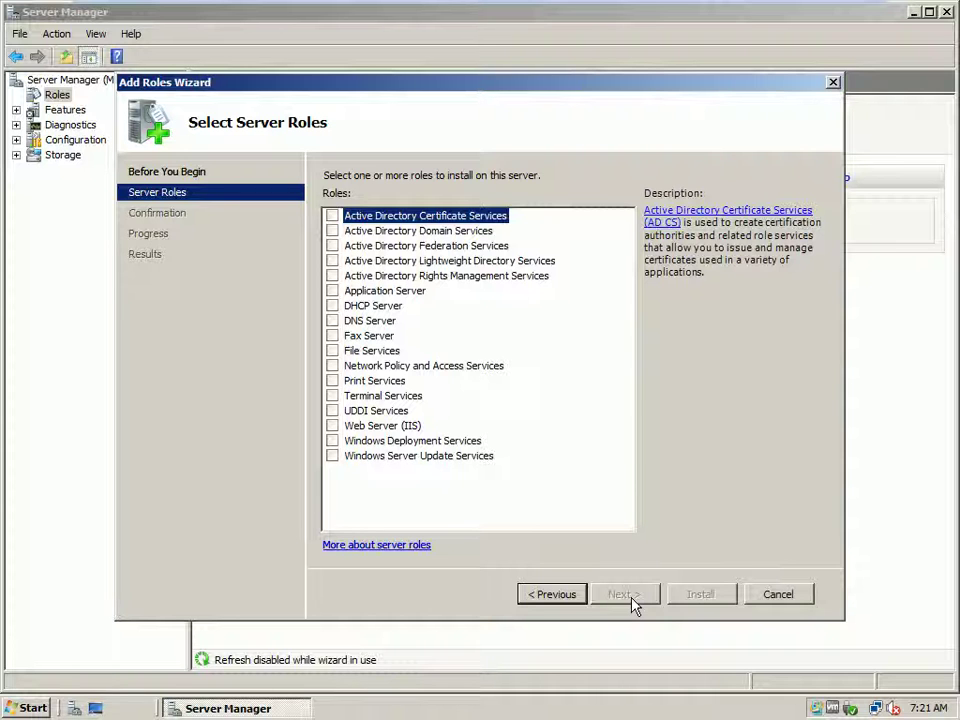
left_click(338, 235)
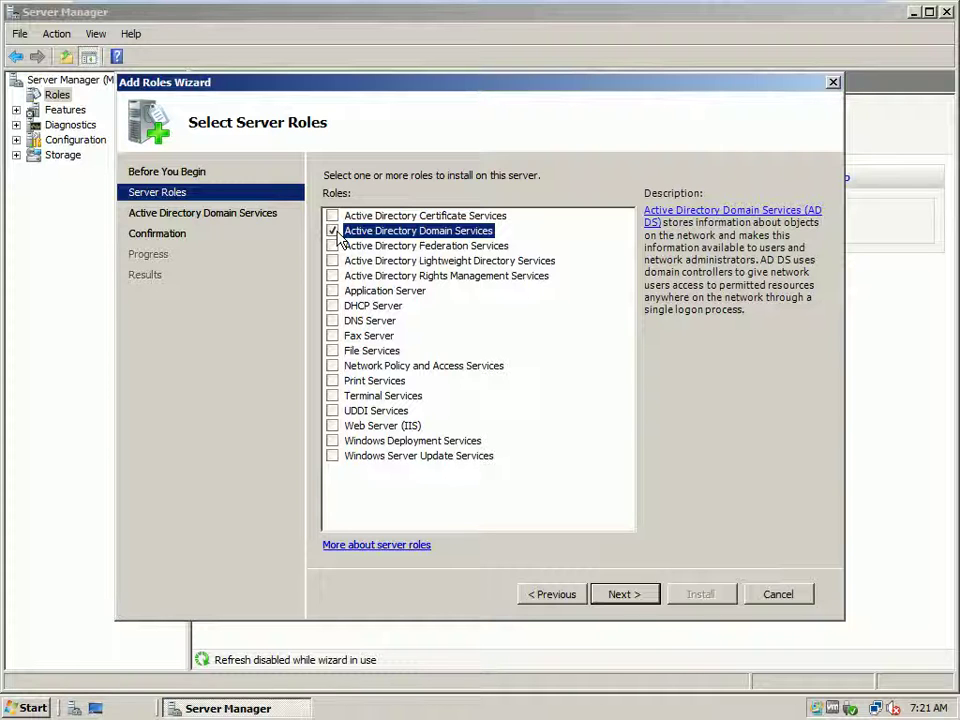
left_click(625, 594)
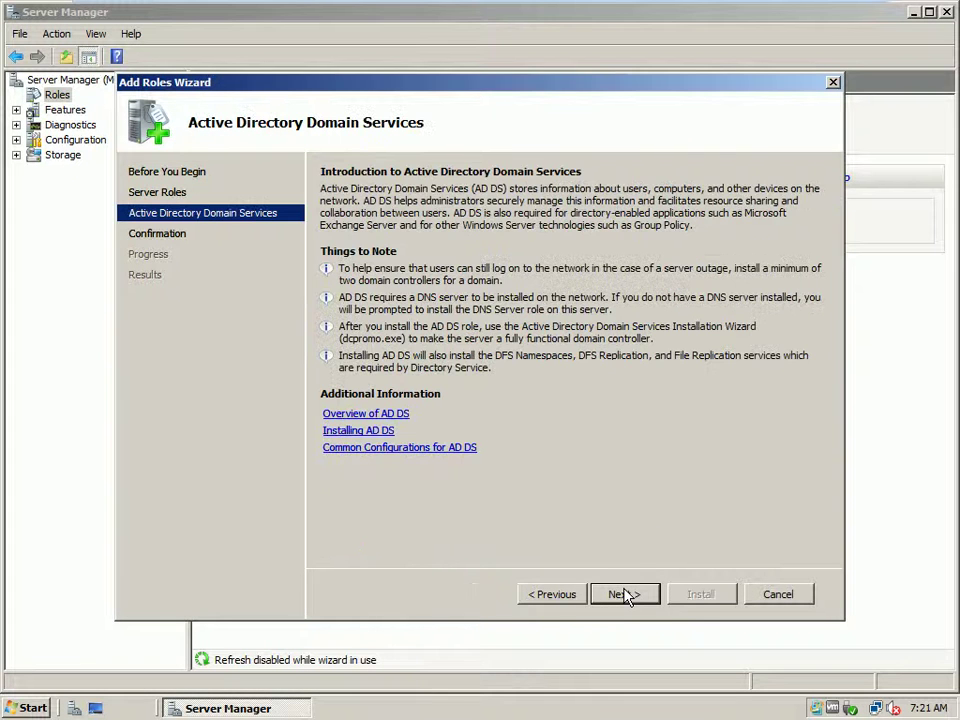
left_click(625, 594)
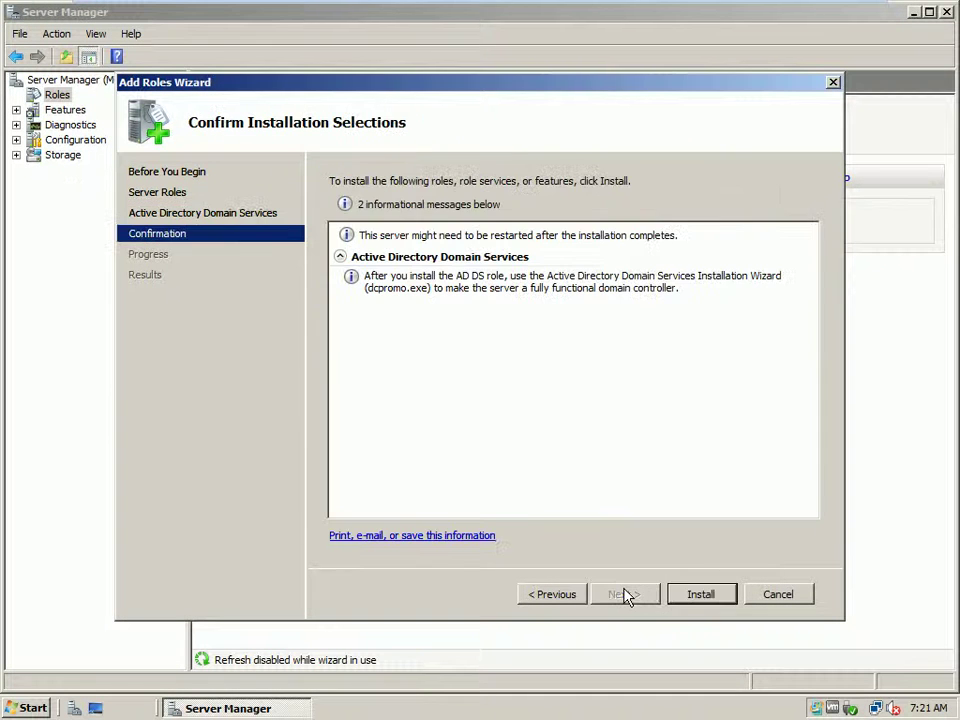
left_click(717, 601)
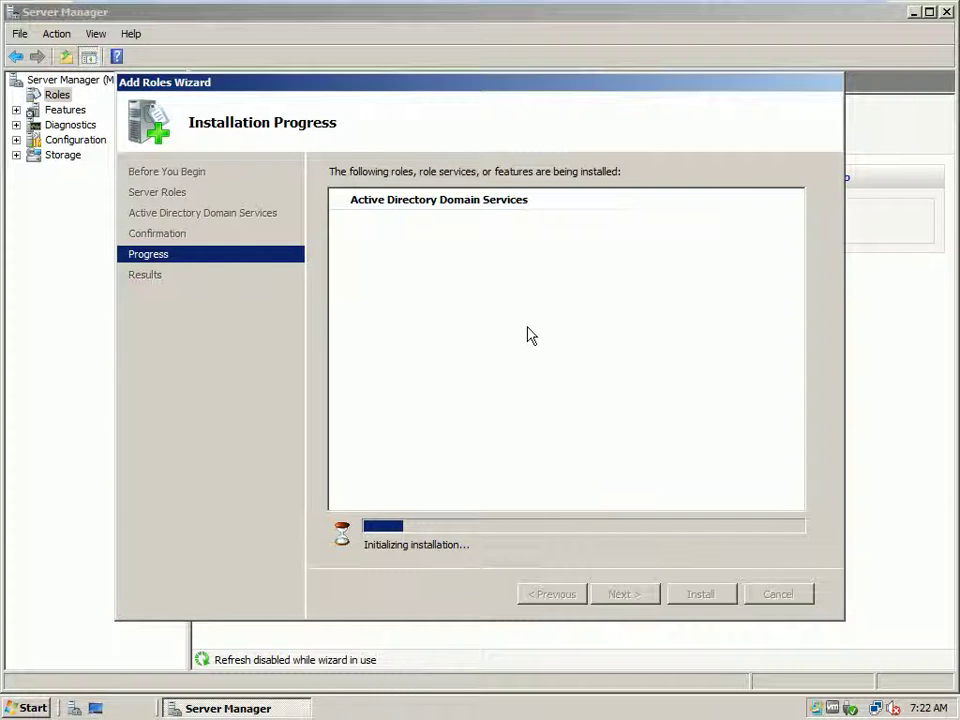
- Switch to Paint by running mspaint, maximize its window and enlarge the canvas to nearly fill the drawing area
key("super+r")
type("mspaint")
key("Return")
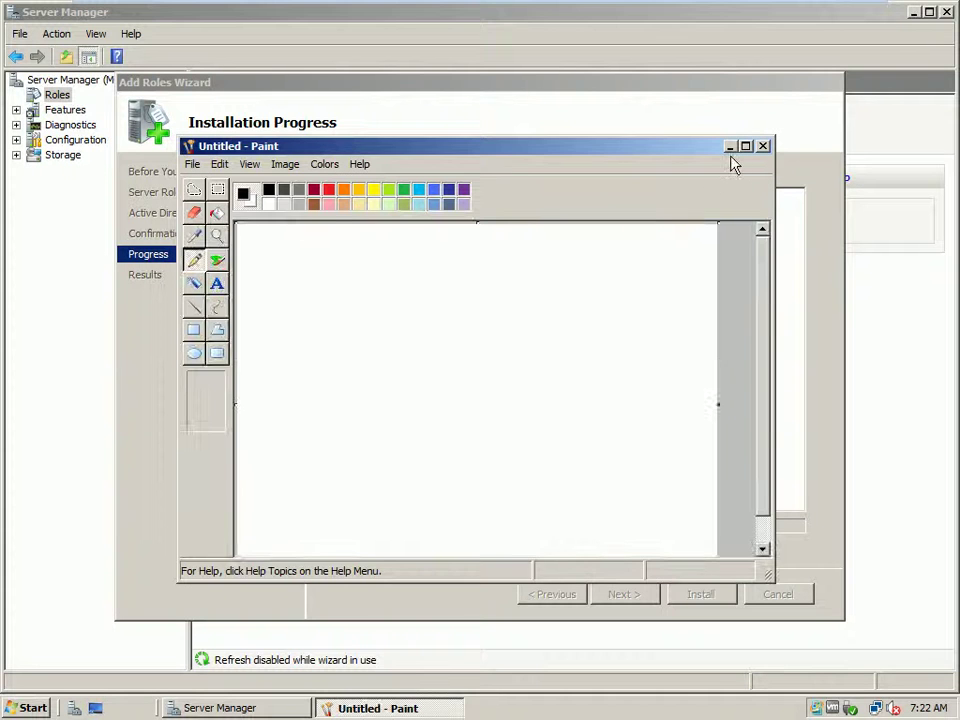
left_click(746, 147)
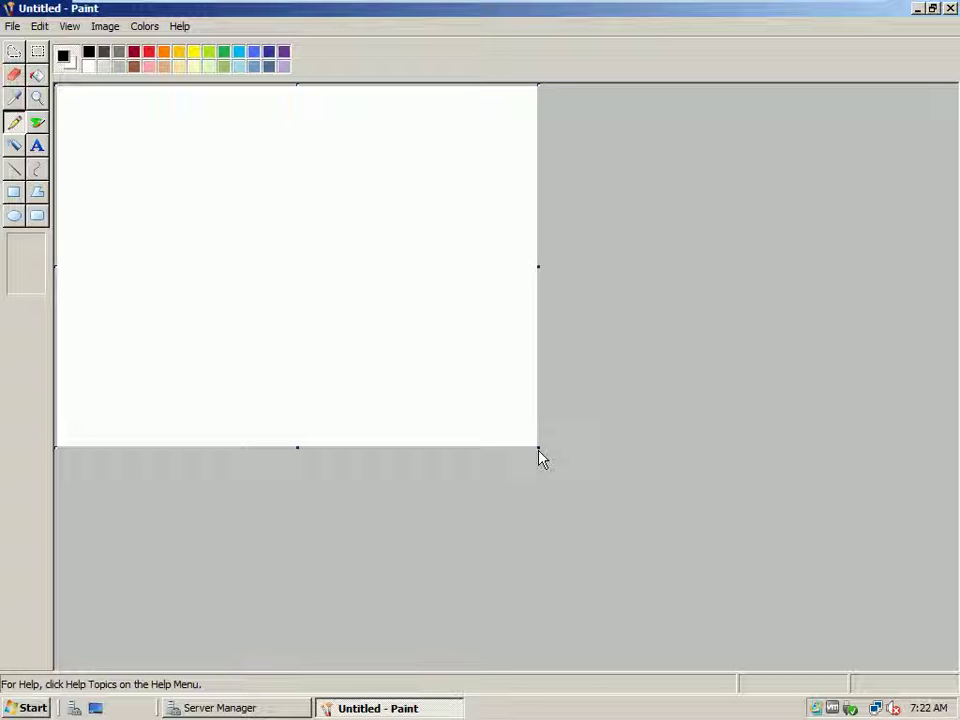
left_click_drag(540, 458, 890, 690)
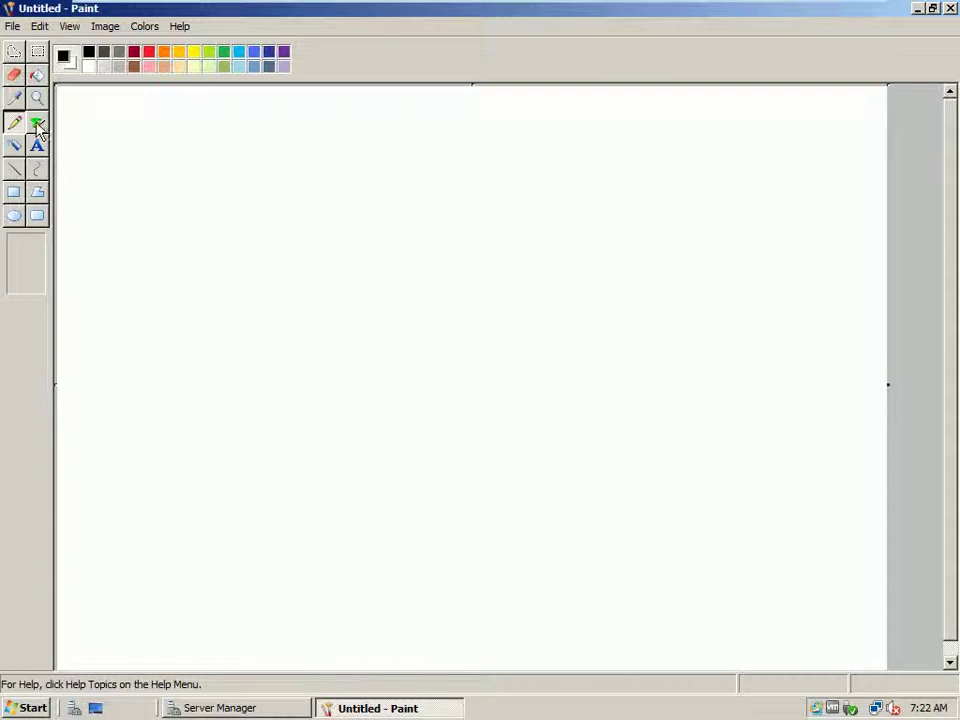
- Draw five outlined rectangles: a wide one in the centre of the canvas and one towards each of the four corners
left_click(13, 192)
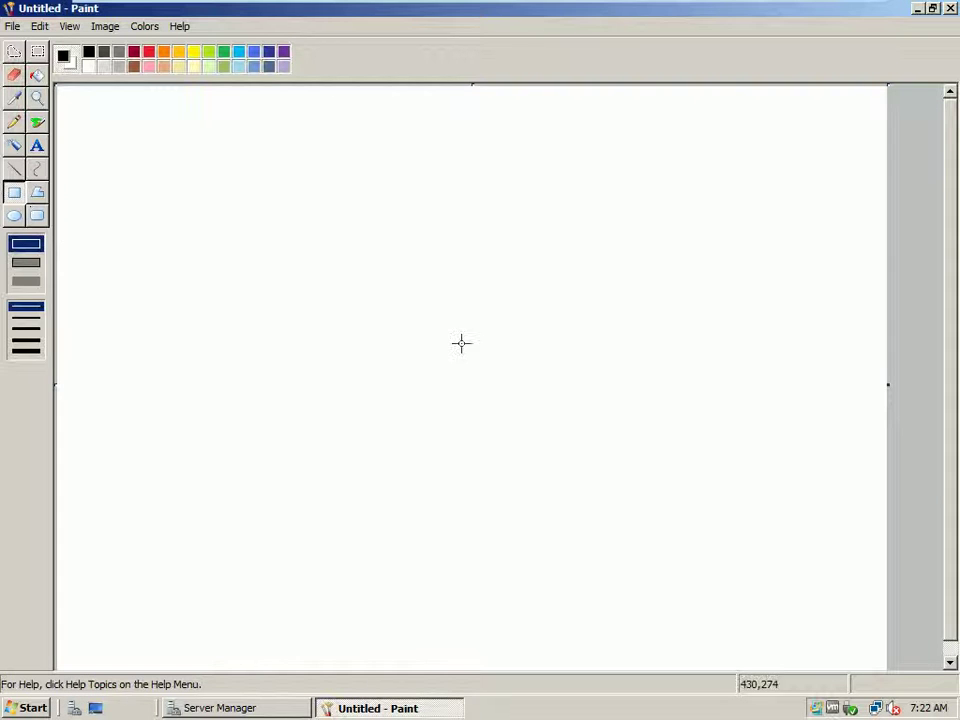
left_click_drag(353, 334, 498, 394)
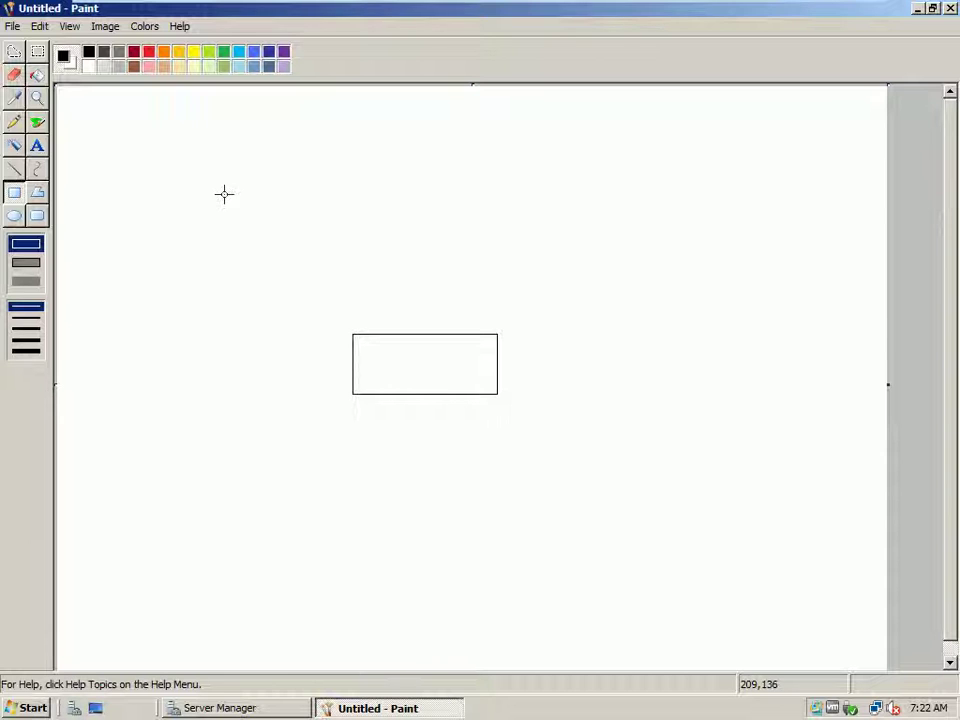
left_click_drag(155, 152, 232, 213)
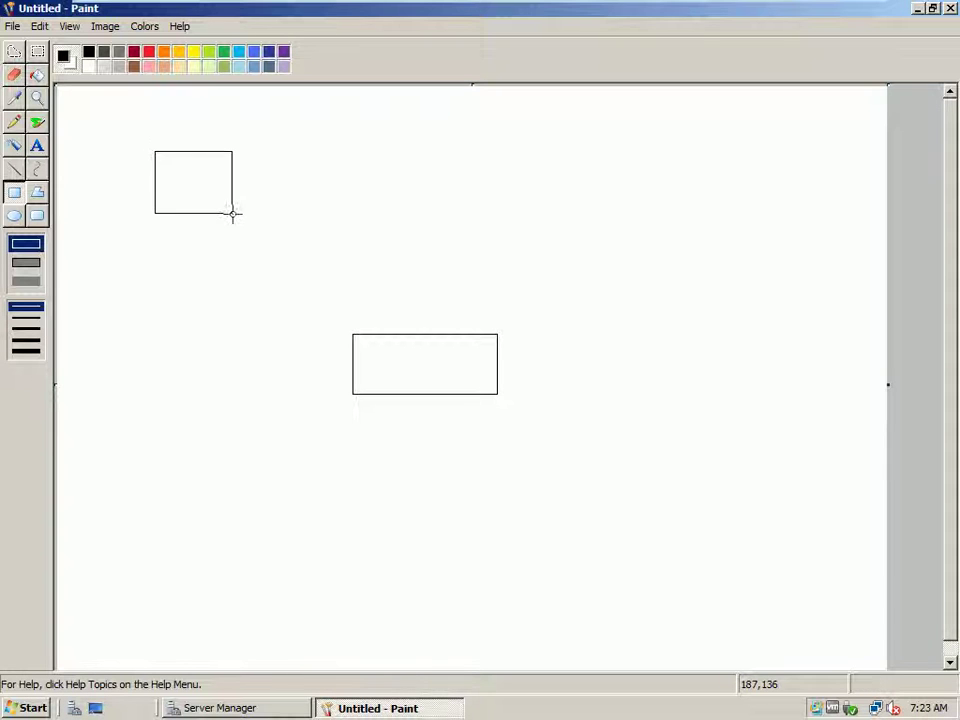
left_click_drag(538, 152, 648, 213)
left_click_drag(638, 481, 745, 556)
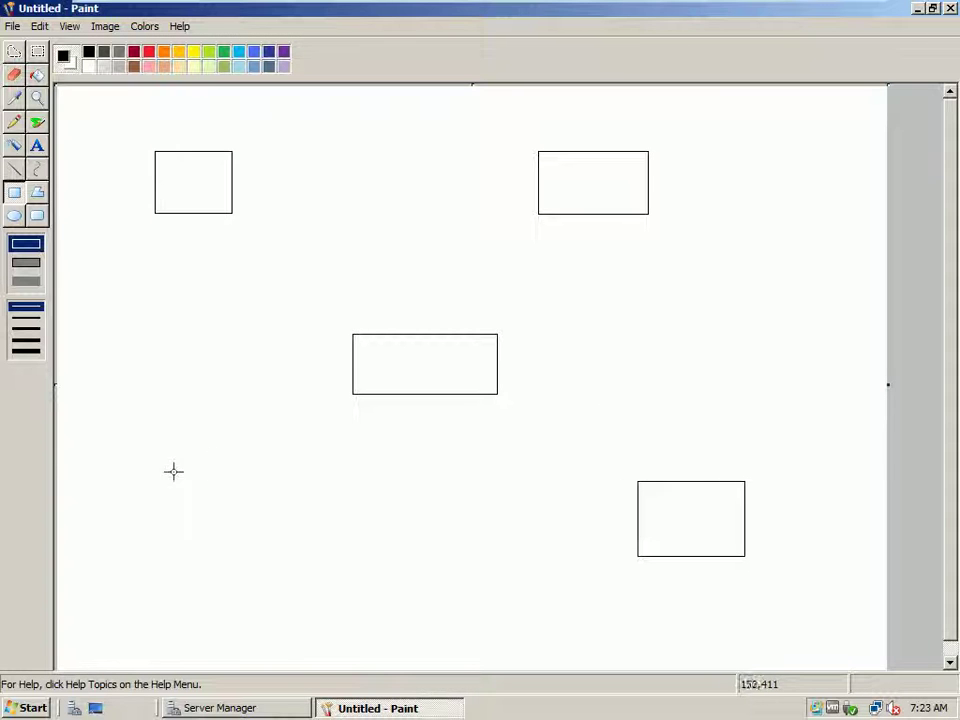
left_click_drag(116, 503, 226, 576)
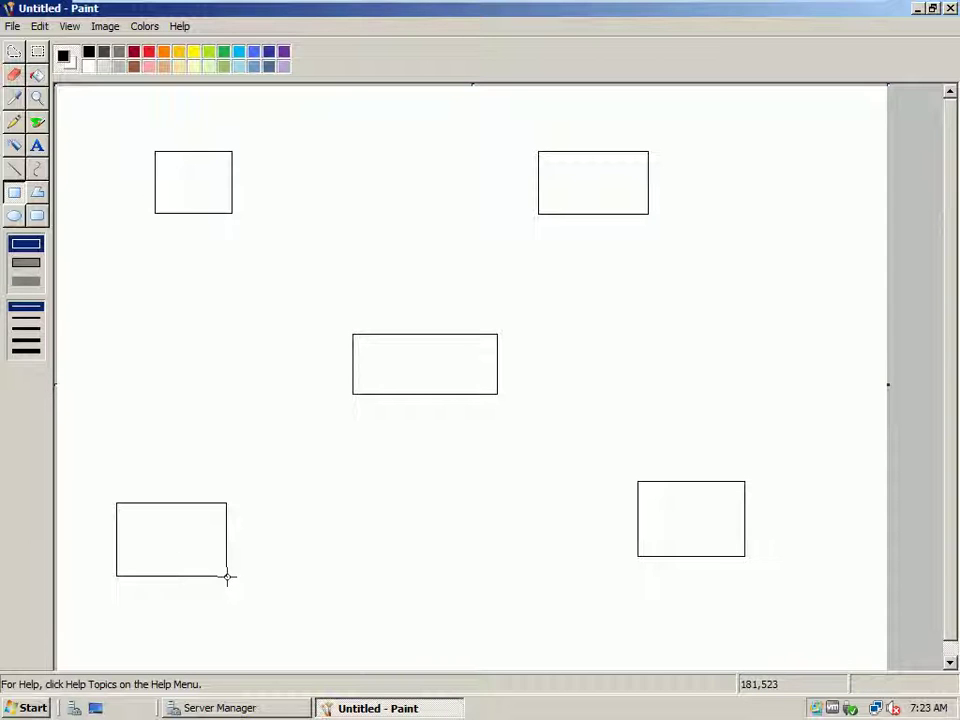
- Add the text label "PC 1" just above the upper-left rectangle, clear of its outline
left_click(37, 145)
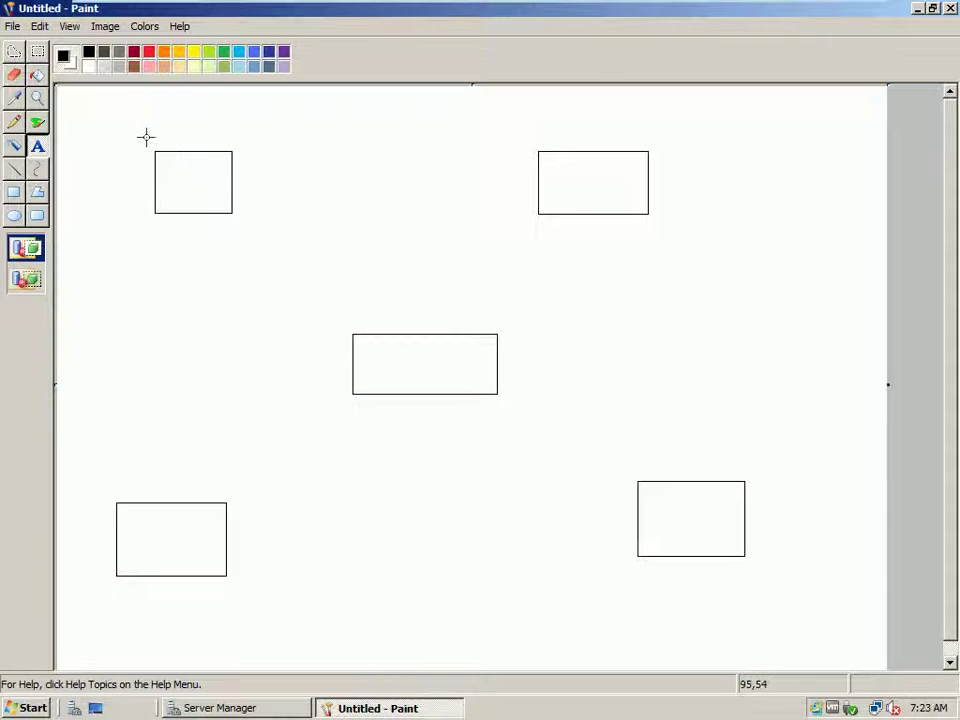
left_click(161, 136)
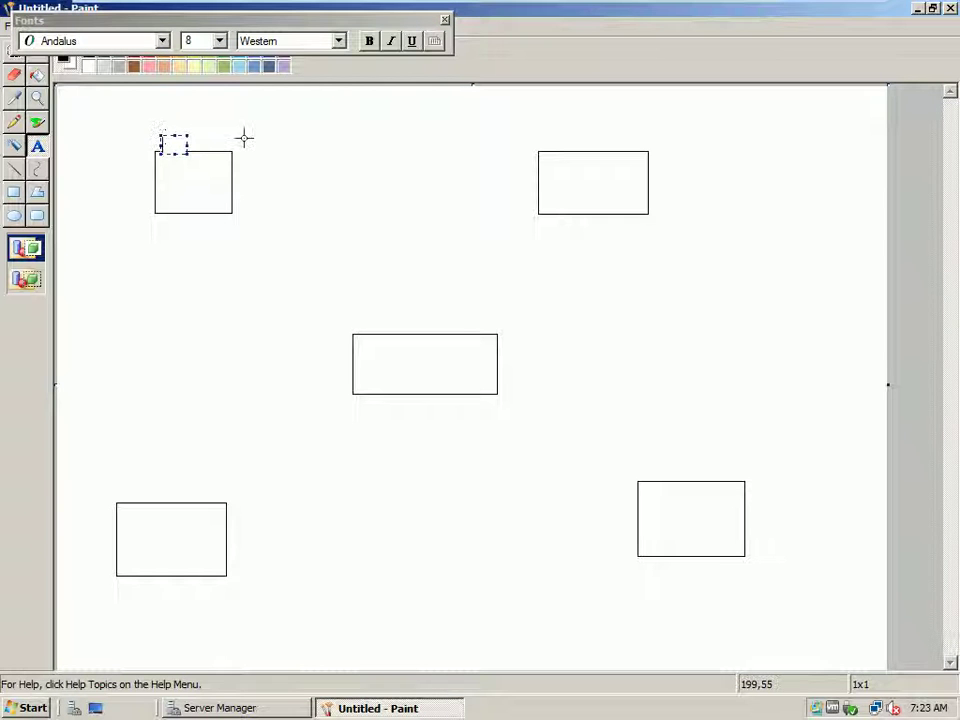
type("PC")
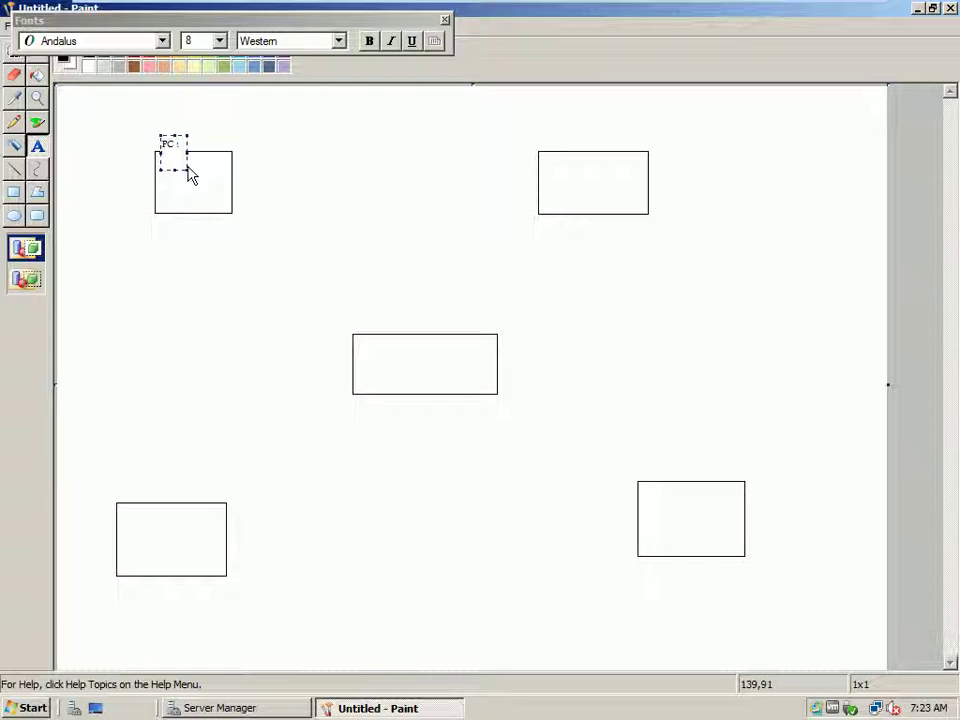
left_click_drag(188, 170, 189, 155)
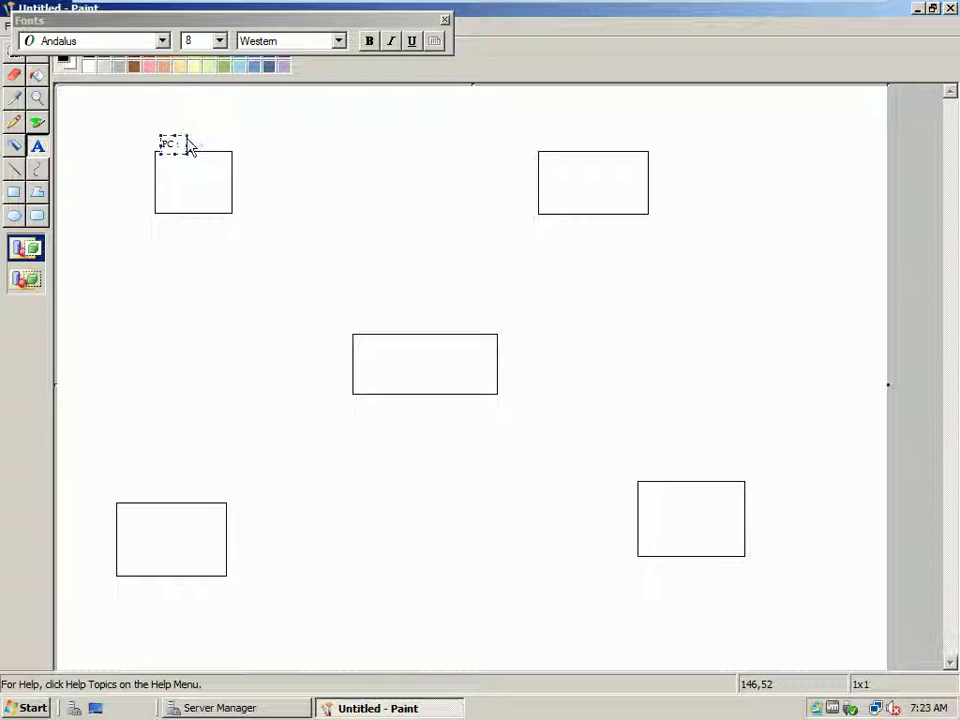
left_click_drag(186, 143, 186, 133)
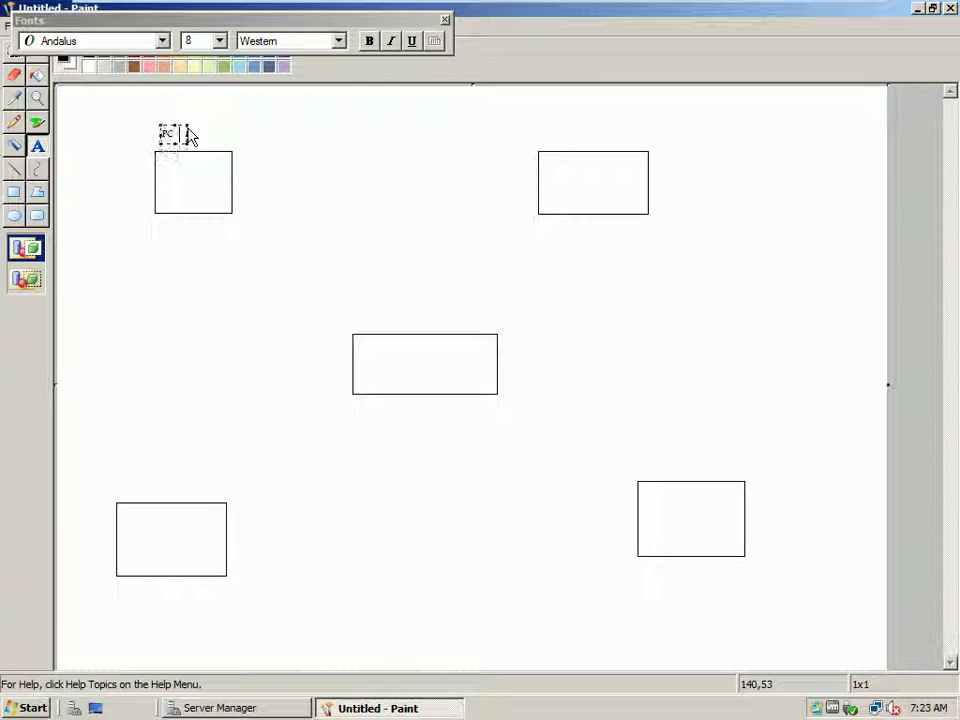
left_click(249, 139)
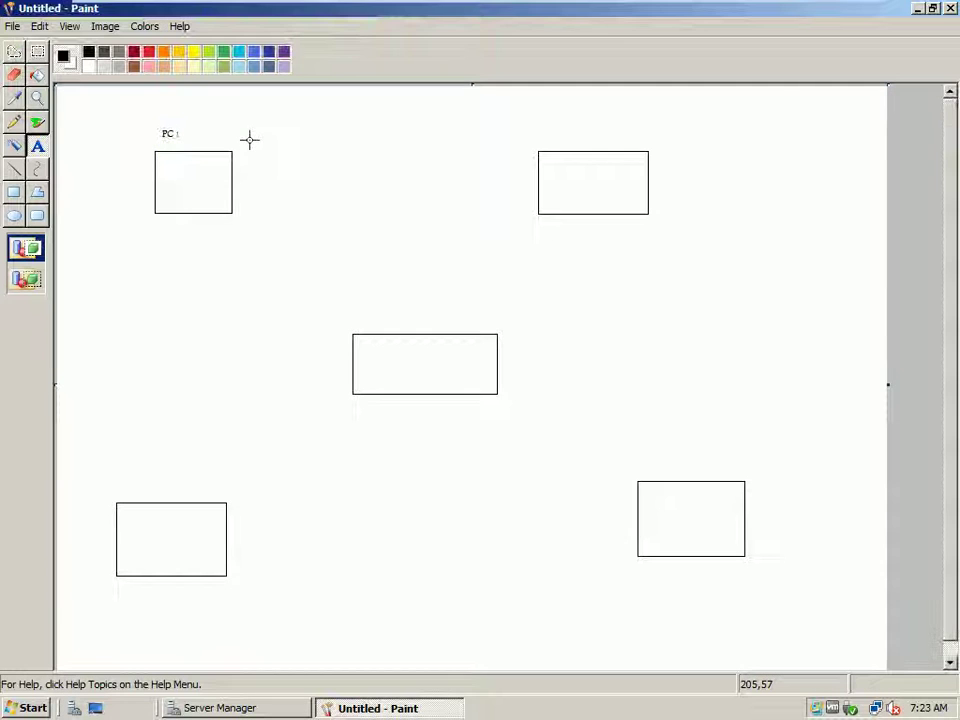
left_click_drag(154, 123, 193, 147)
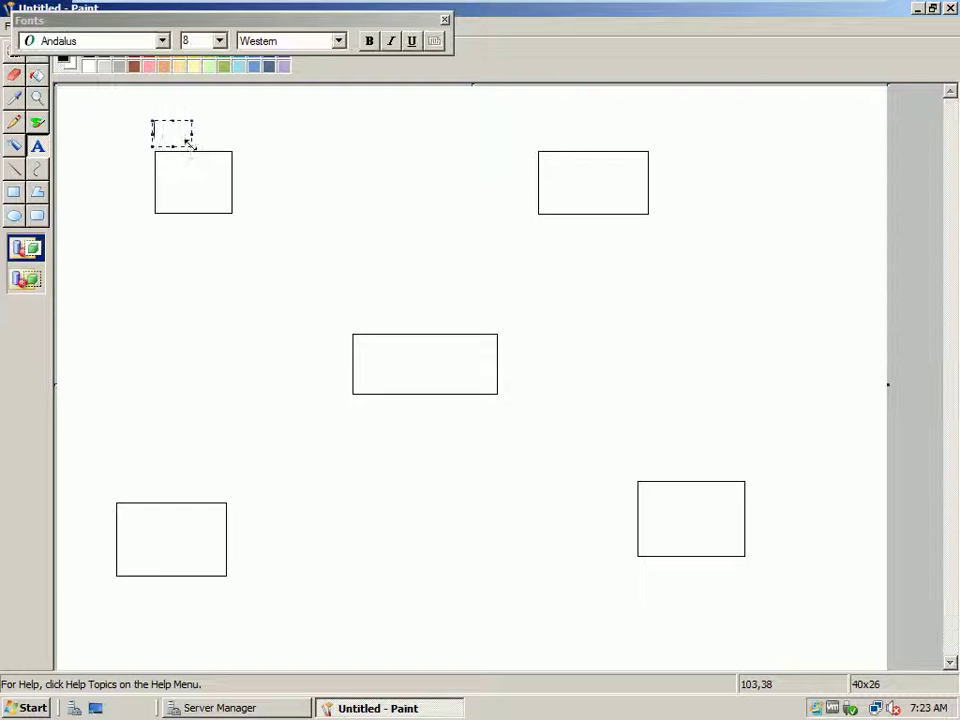
left_click(292, 143)
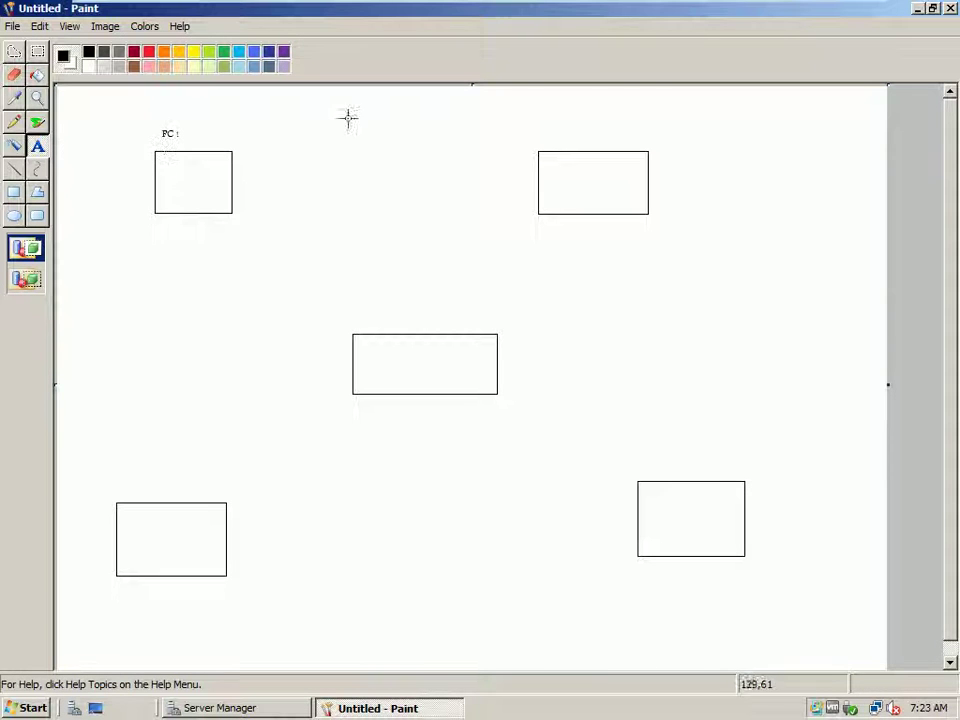
- Label the upper-right rectangle "PC 2" and the lower-right rectangle "PC 3", with the text just above each
left_click(566, 130)
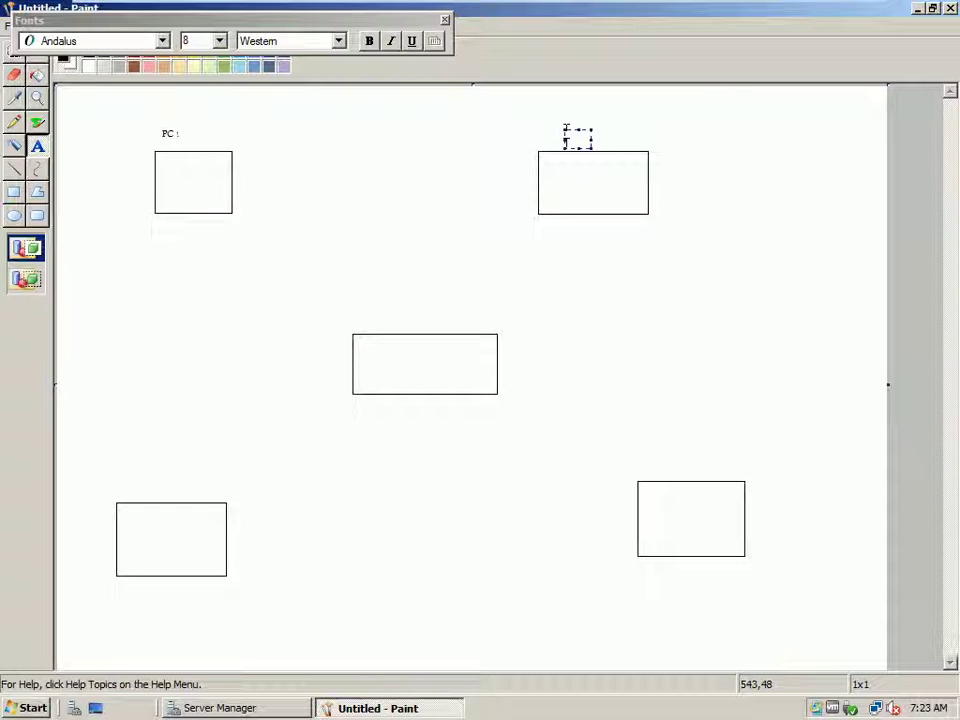
type("PC 2")
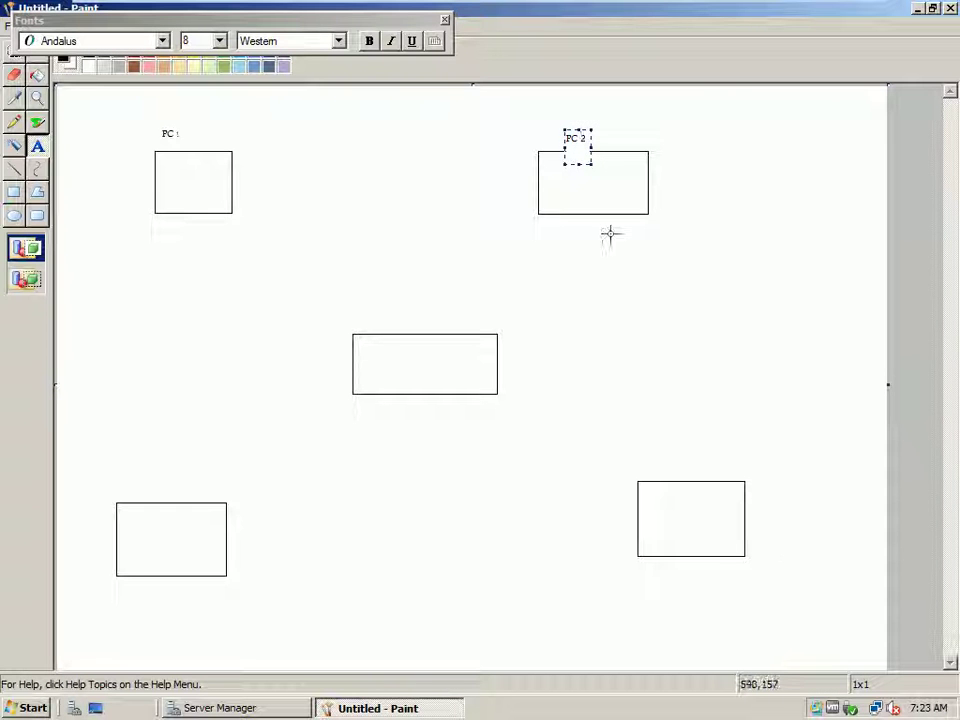
left_click(643, 451)
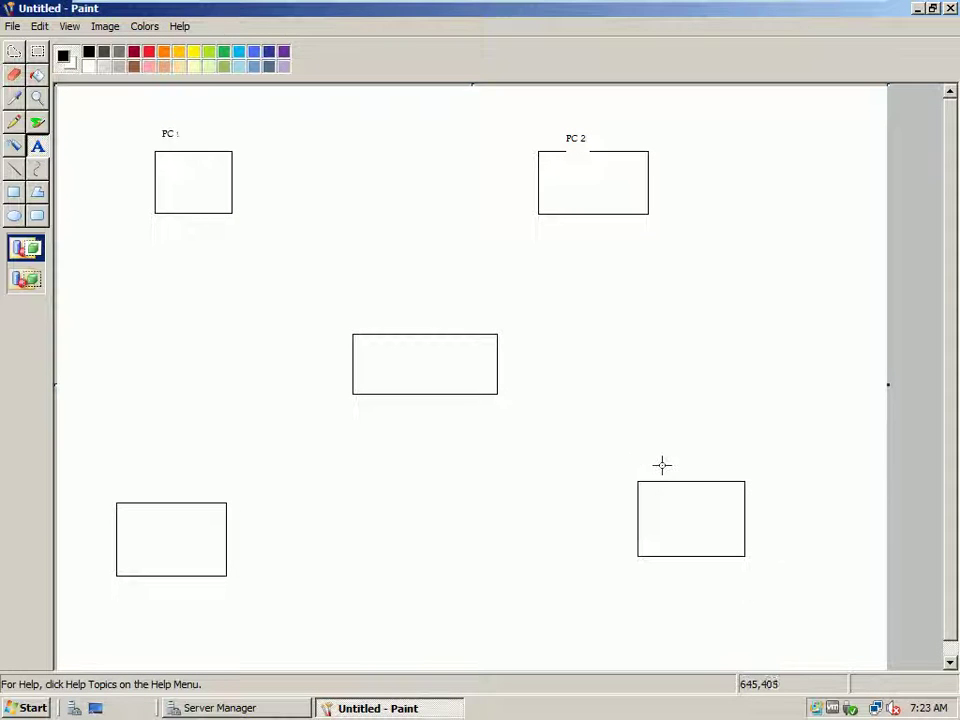
left_click(661, 462)
type("PC 3")
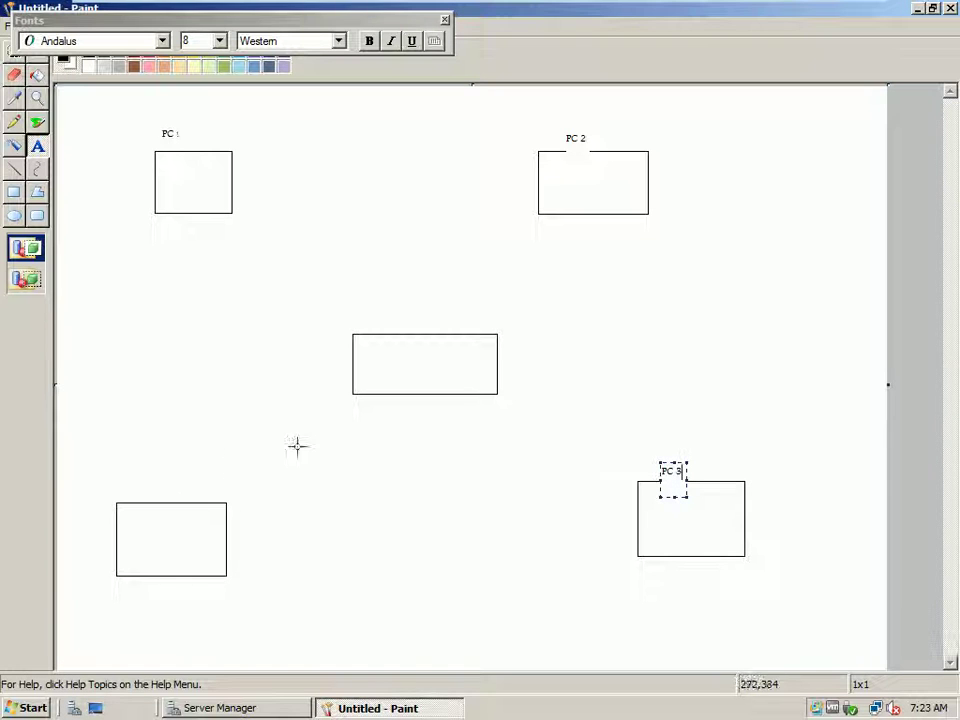
left_click(125, 463)
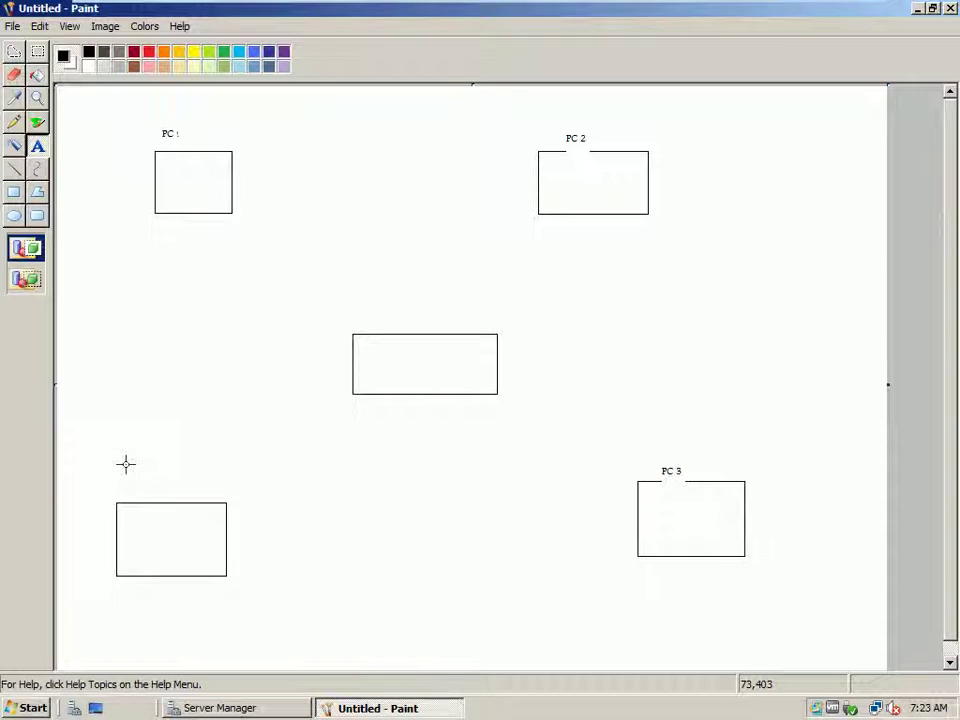
- Add the text label "PC 4" above the lower-left rectangle
left_click(125, 463)
type("PC")
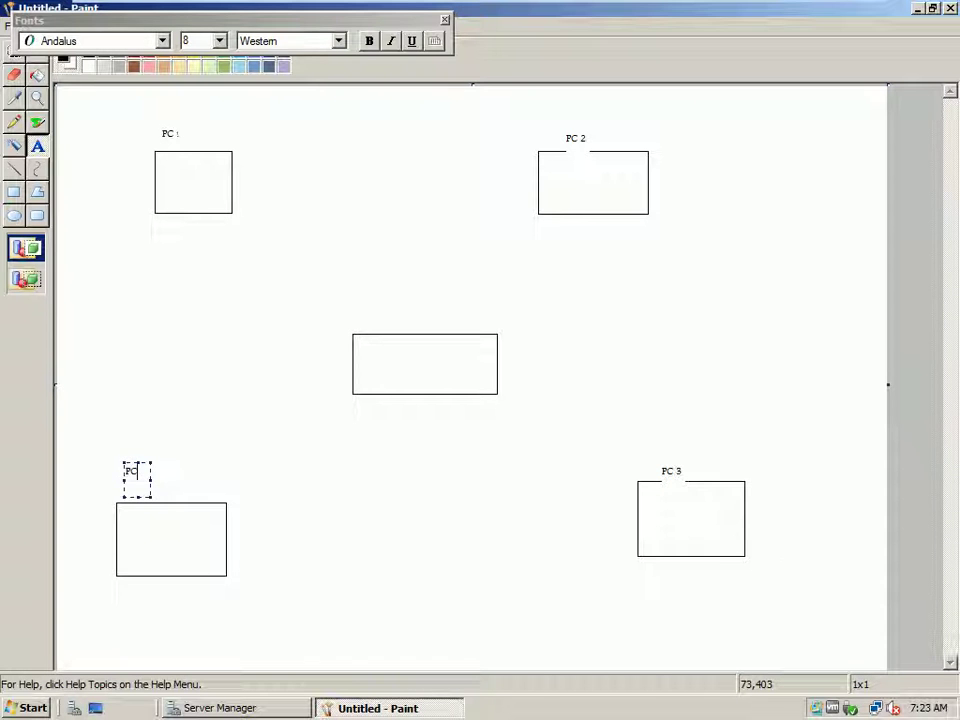
type(" 4")
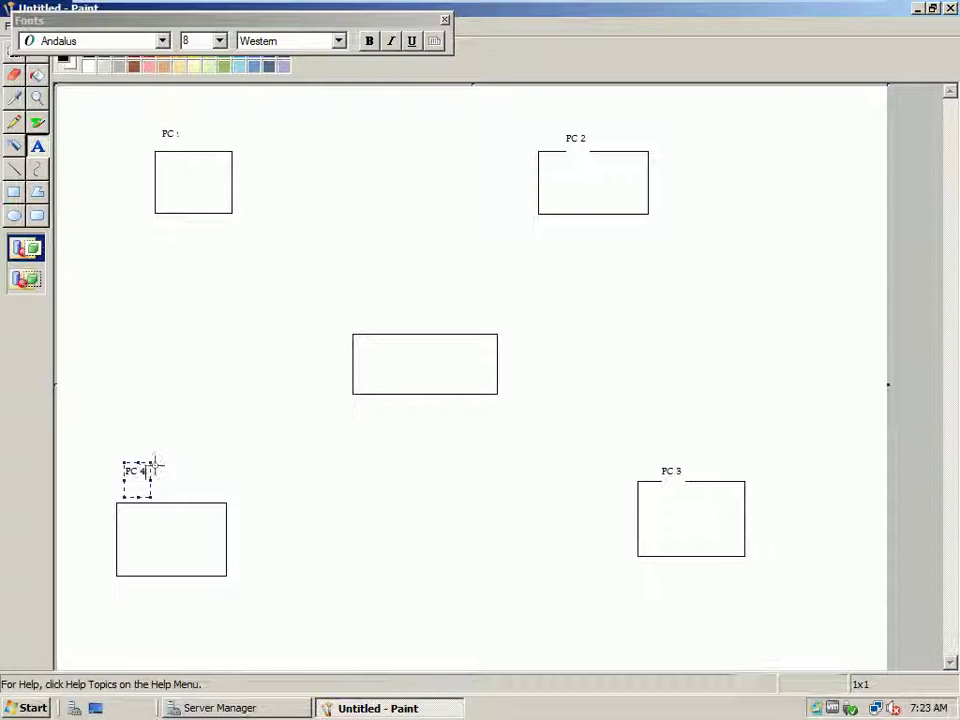
left_click(206, 482)
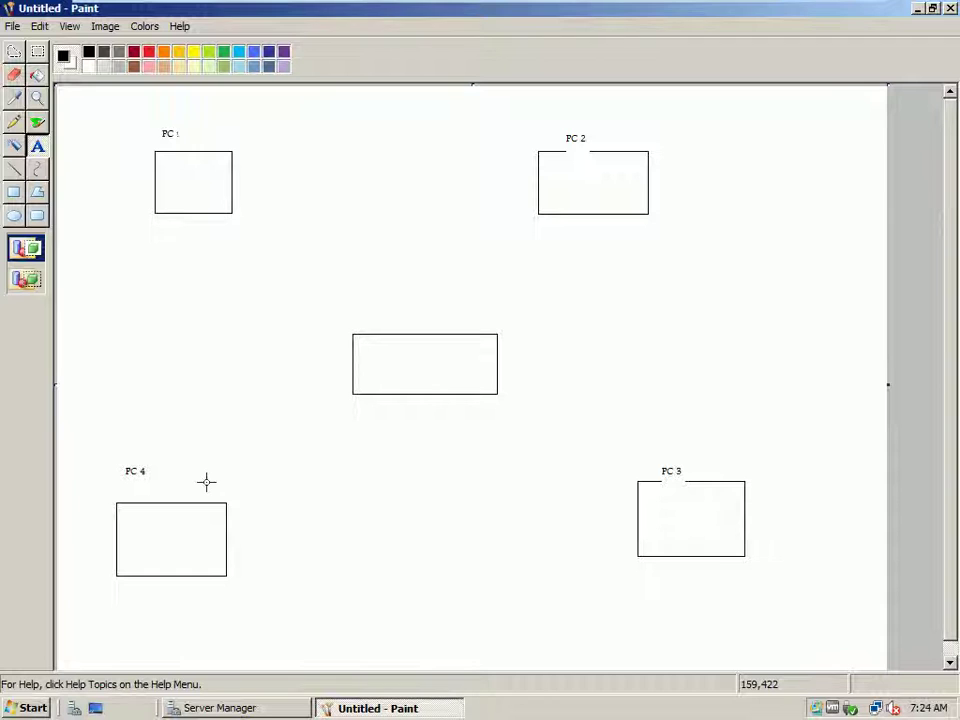
- Draw four straight lines connecting the central rectangle to the PC 1, PC 2, PC 3 and PC 4 rectangles
left_click(16, 170)
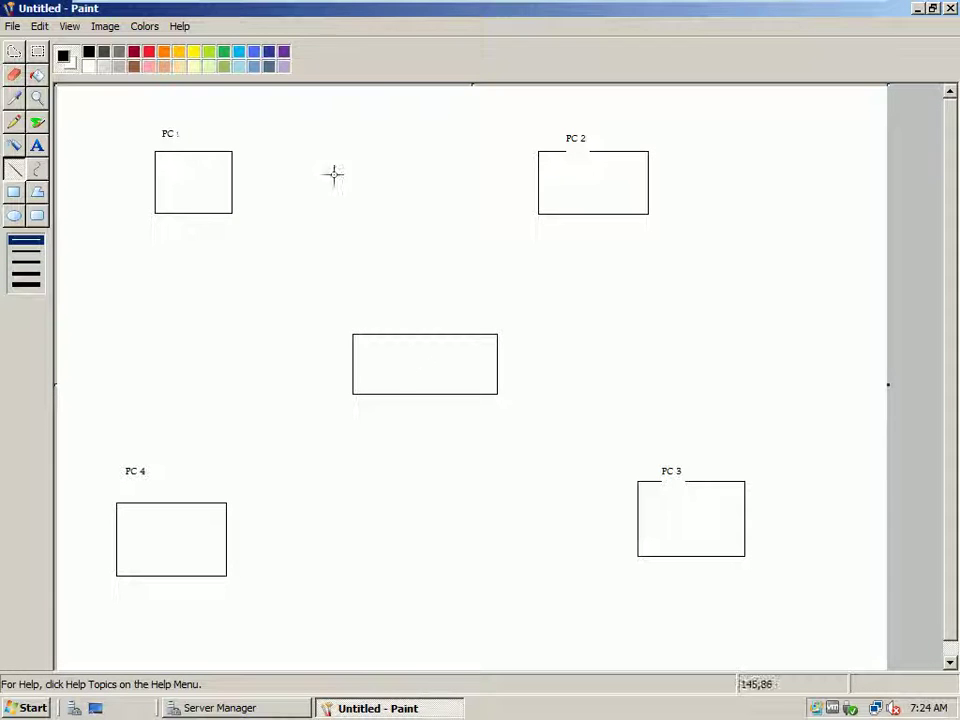
left_click_drag(393, 333, 232, 199)
left_click_drag(600, 215, 432, 338)
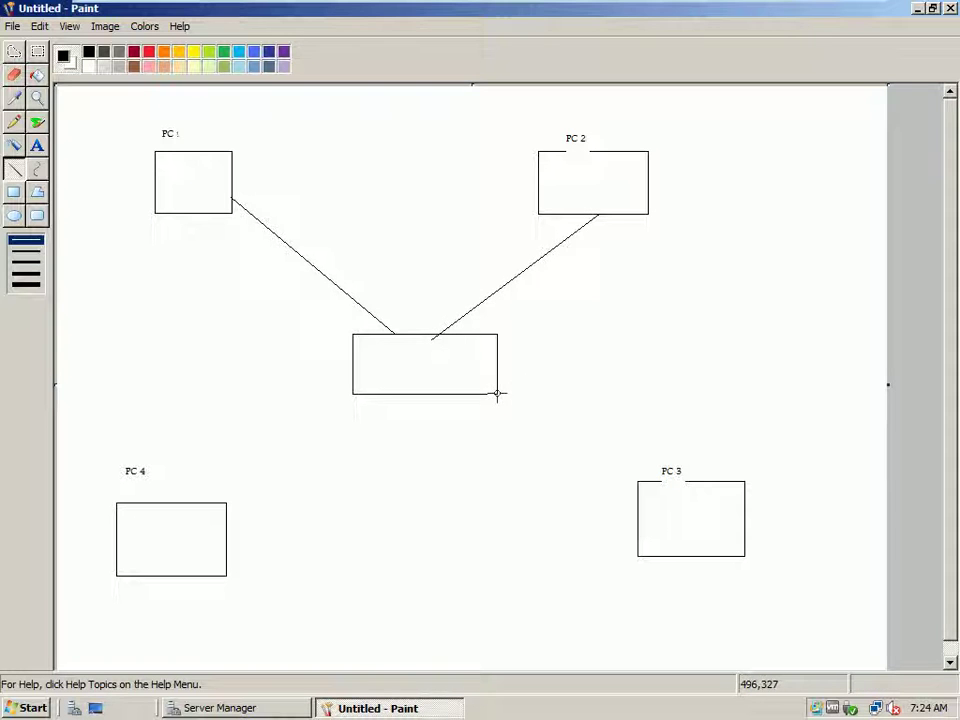
left_click_drag(478, 394, 639, 504)
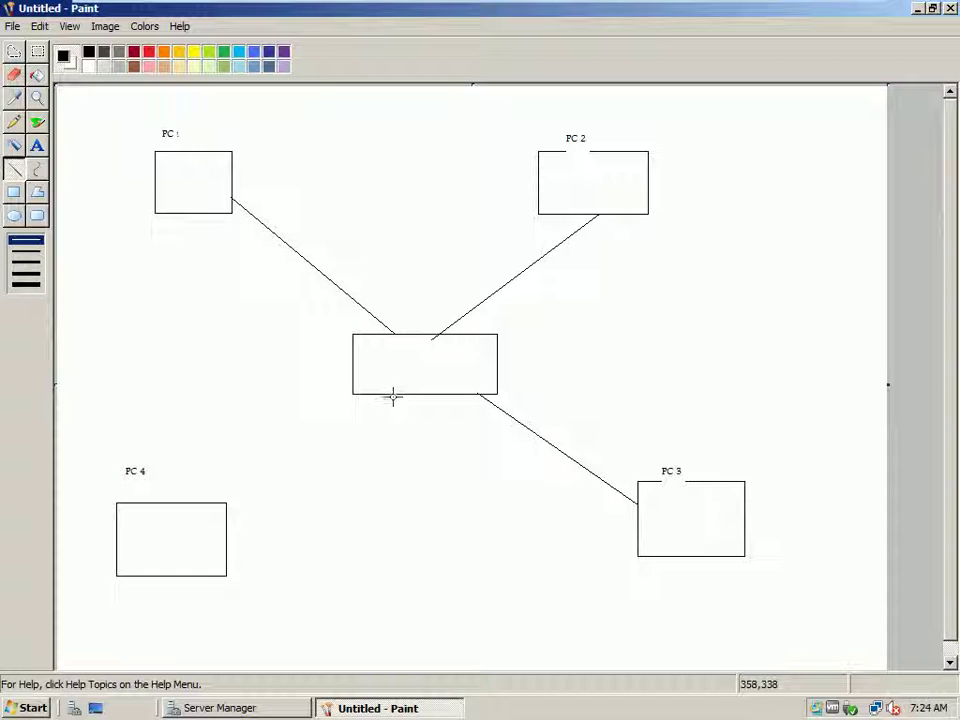
left_click_drag(392, 394, 227, 530)
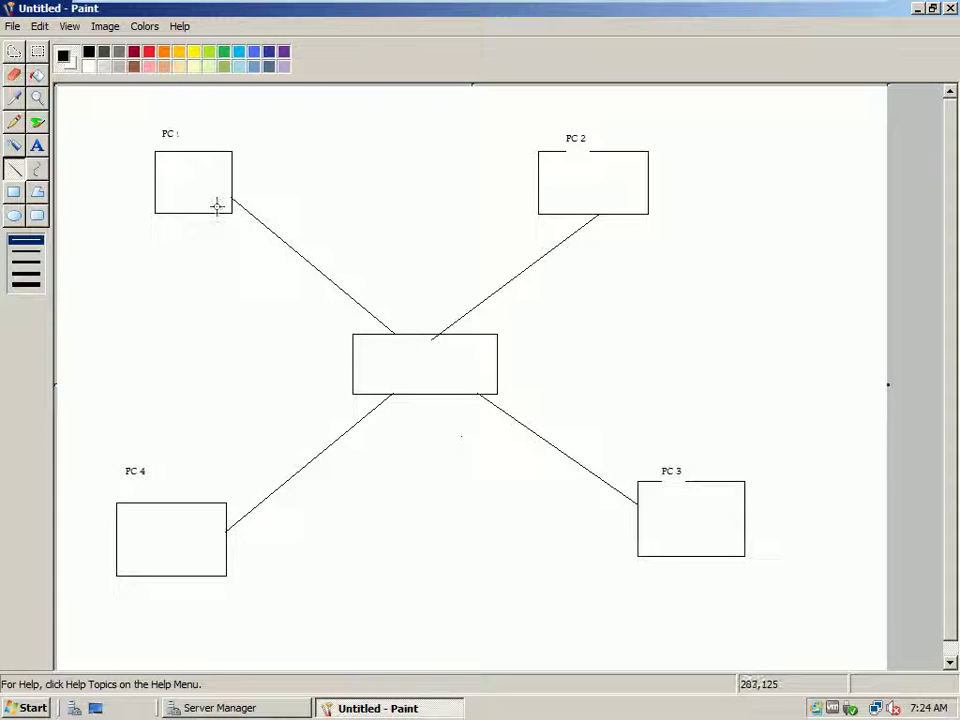
- Add the IP address text "100.100.100.2" on a single line below the PC 1 rectangle
left_click(37, 145)
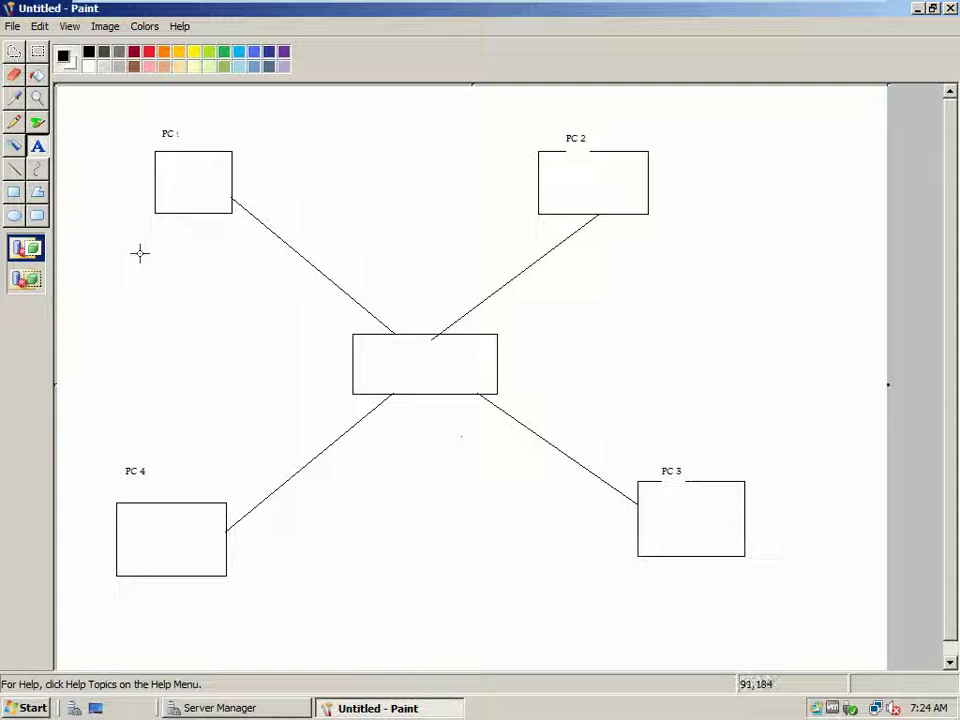
left_click(138, 240)
type("19")
key("BackSpace")
key("BackSpace")
type("100")
key("Return")
type("100.")
key("Return")
type("100.")
key("Return")
type("2")
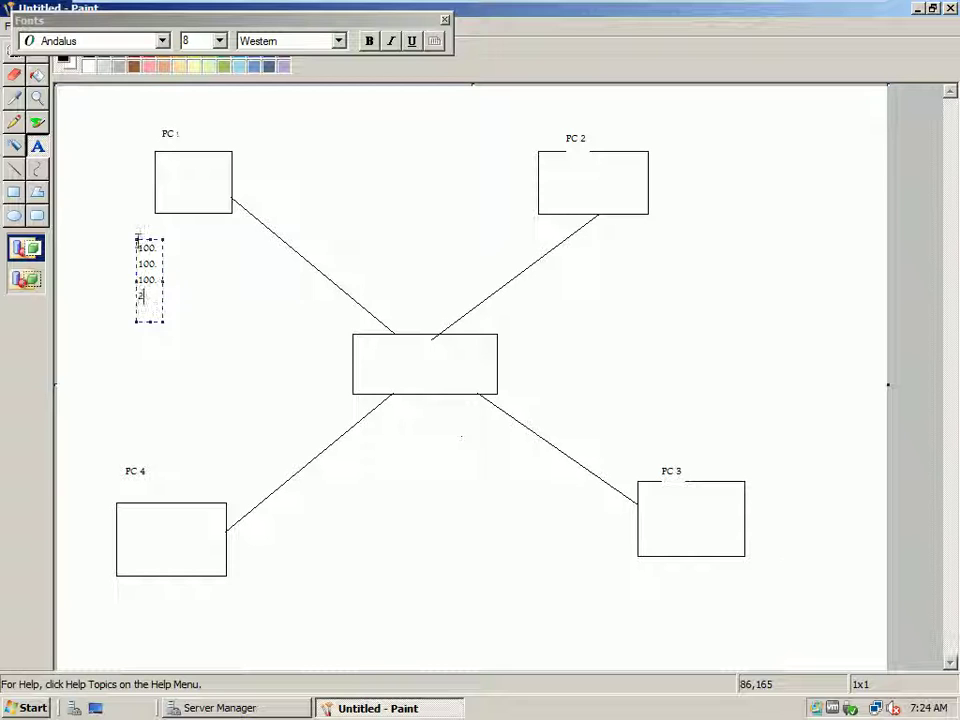
left_click_drag(163, 280, 280, 280)
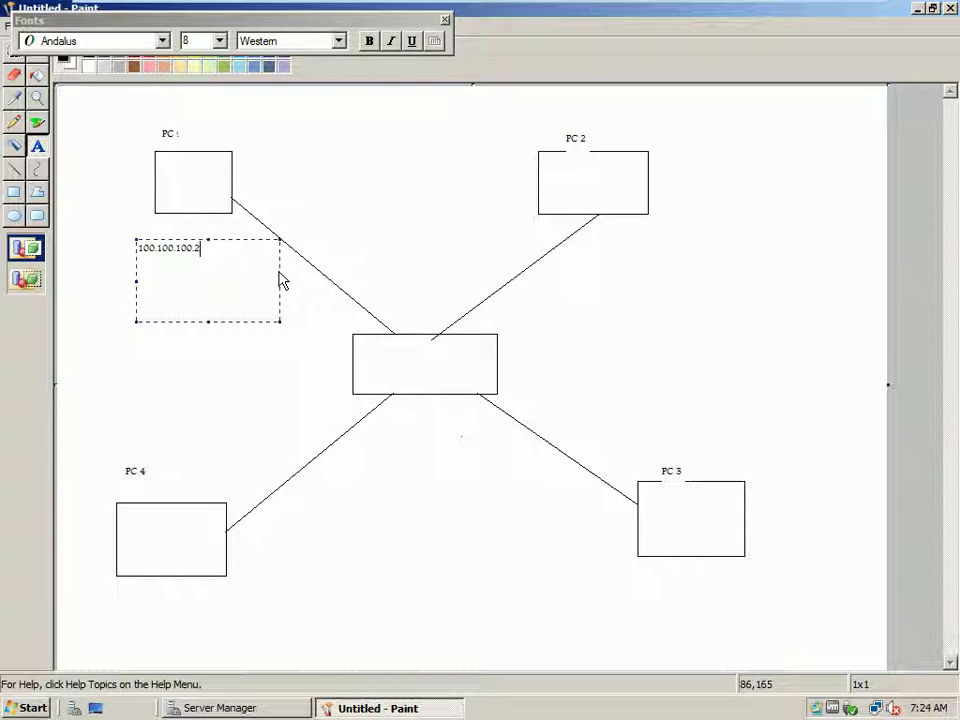
left_click(300, 348)
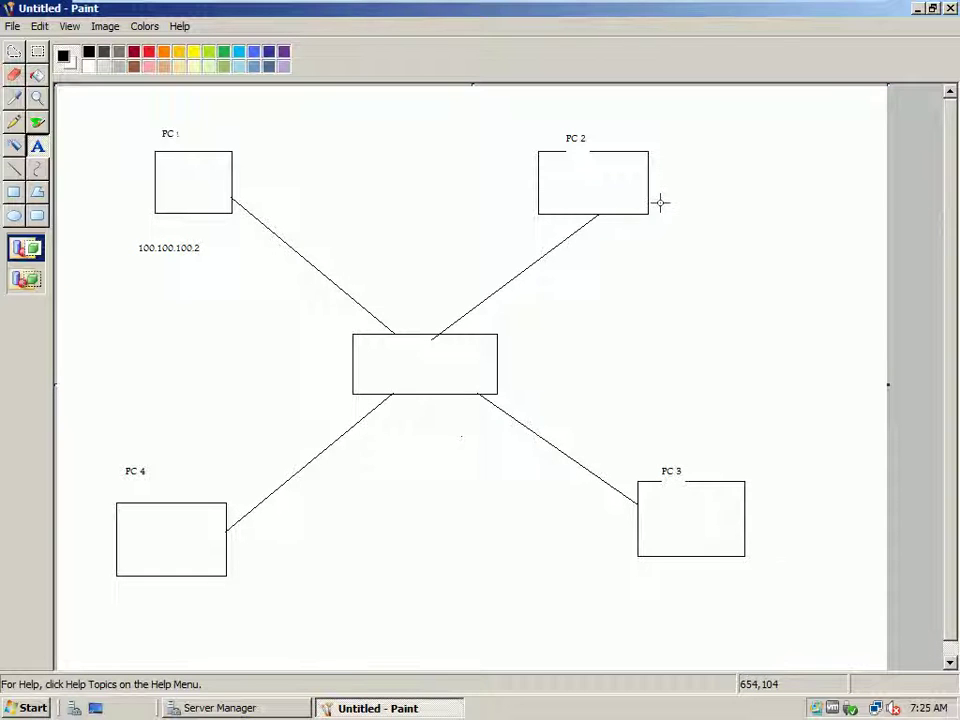
- Add the text "100.100.100.2" on a single line below the PC 2 rectangle
left_click(619, 231)
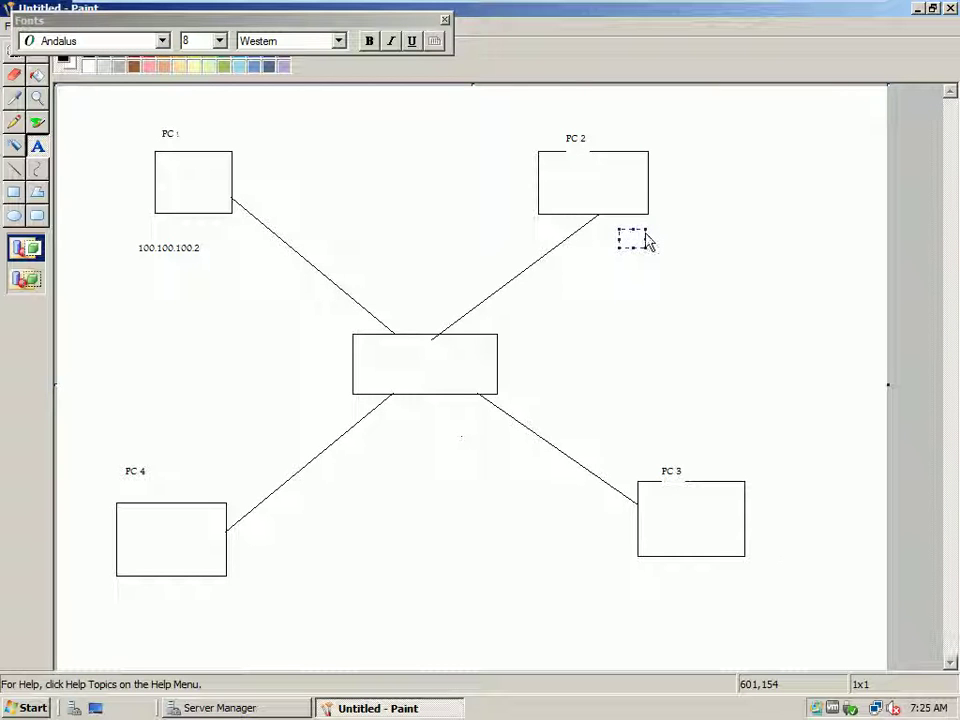
type("100.100.100.2")
left_click_drag(645, 270, 777, 268)
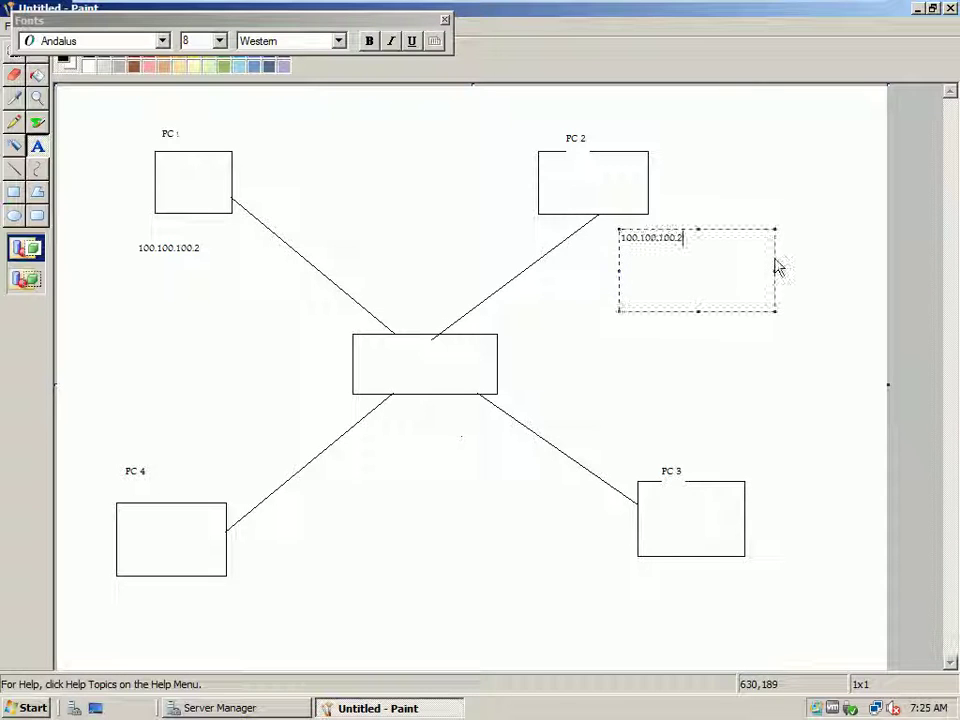
left_click(639, 575)
- Add the IP address text "100.100.100.3" on a single line below the PC 3 rectangle
left_click(638, 574)
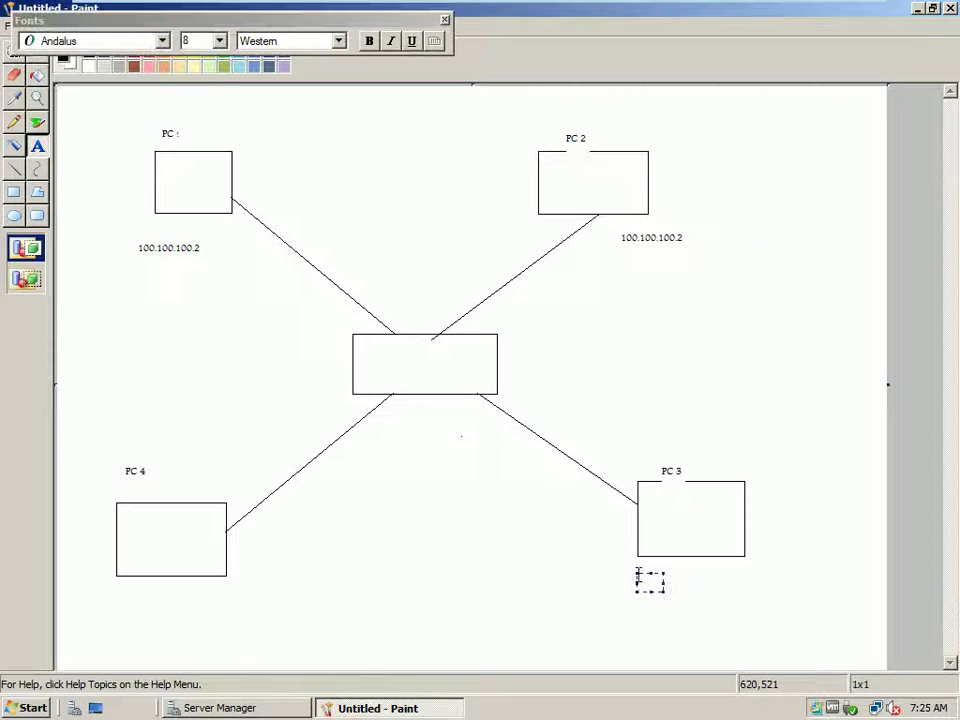
type("100")
type(".100.1")
type("00.2")
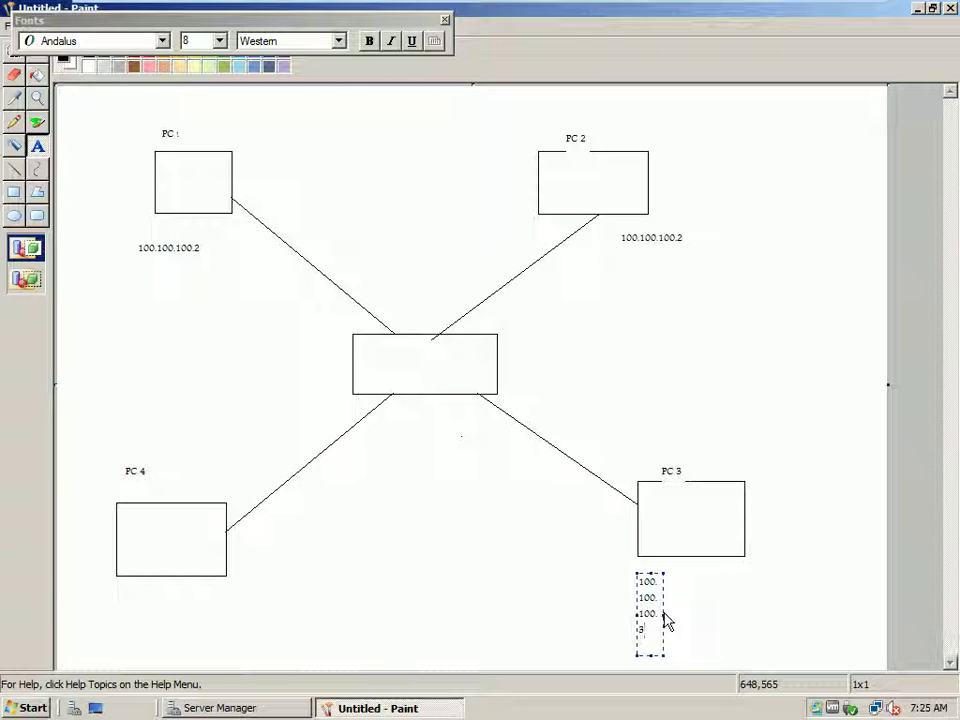
left_click_drag(664, 615, 768, 615)
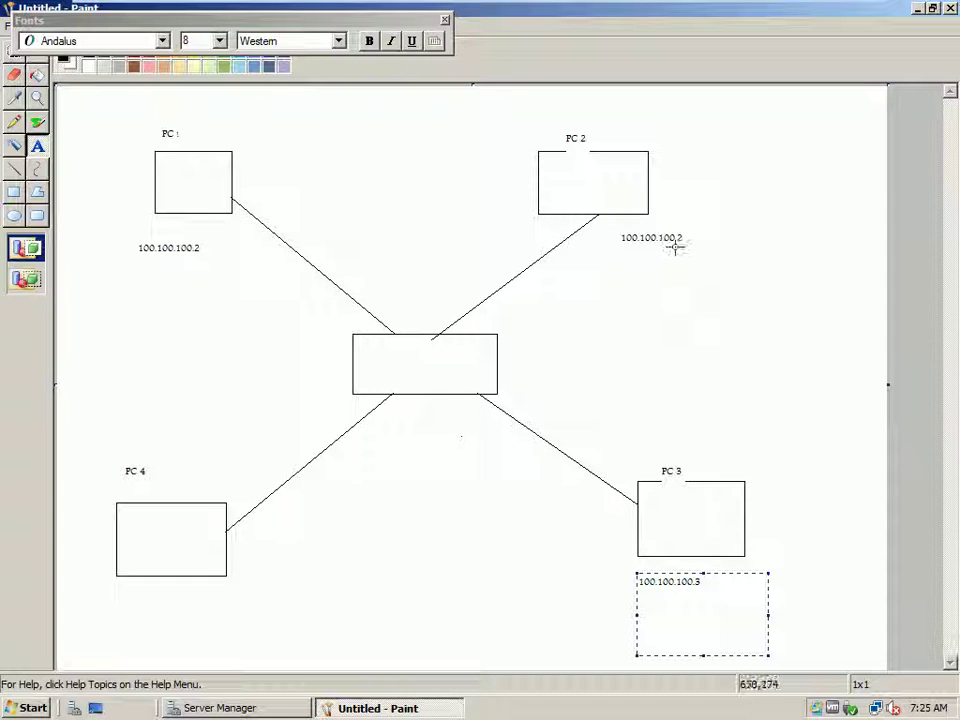
left_click(118, 592)
- Add the IP address text "100.100.100.4" on a single line below the PC 4 rectangle
left_click(118, 592)
type("100.100.100")
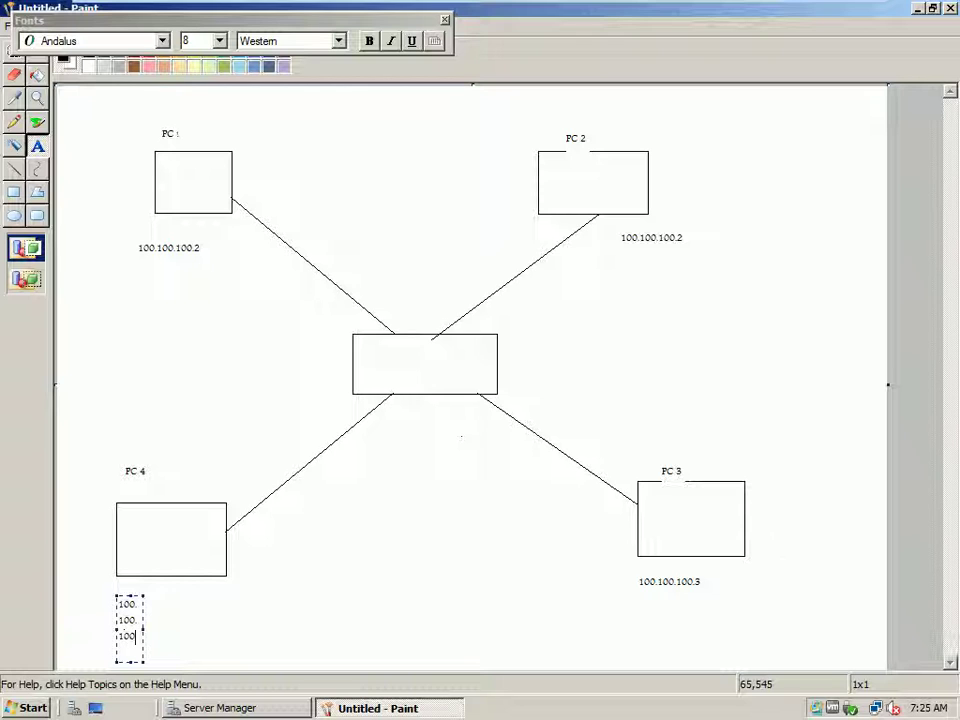
type(".4")
left_click_drag(143, 629, 251, 628)
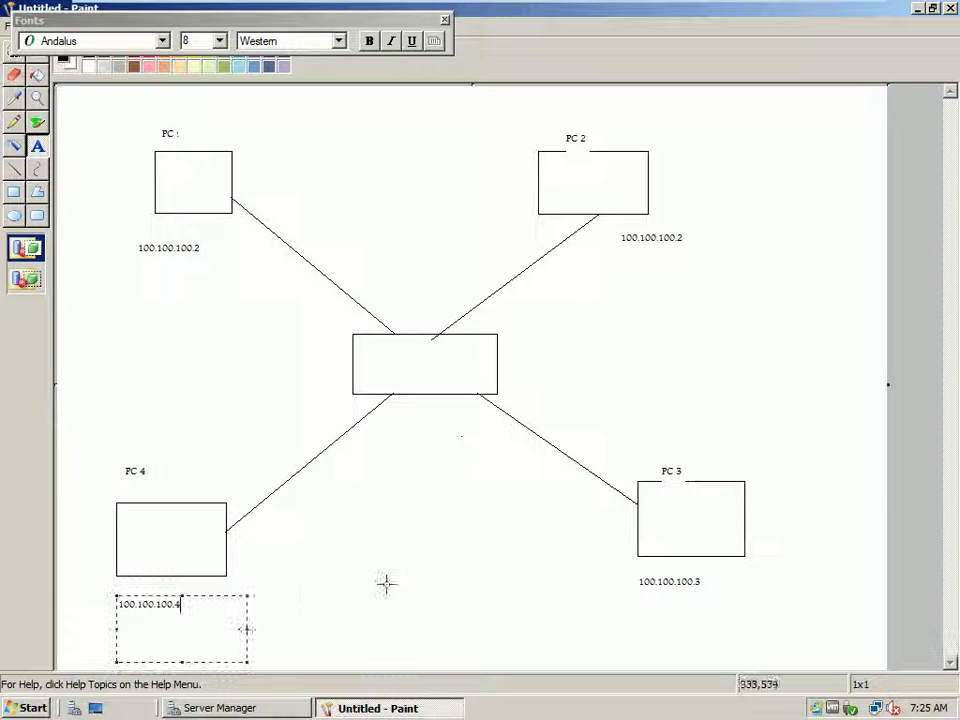
left_click(390, 583)
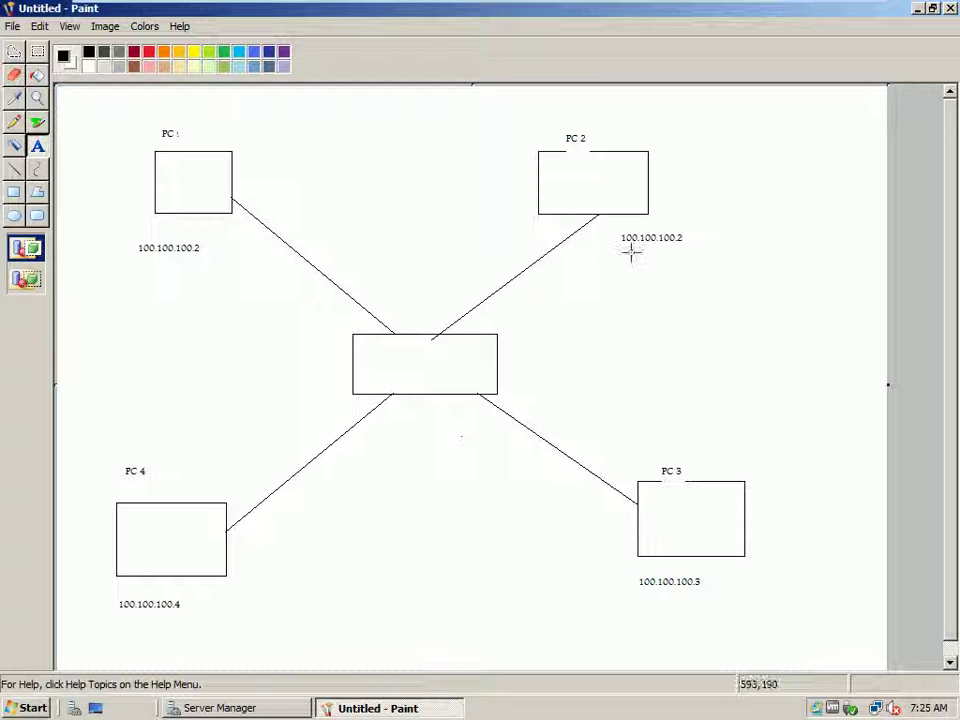
- Cover the IP address below the PC 2 rectangle with a new opaque text reading "100.100.100.1"
left_click_drag(615, 230, 715, 264)
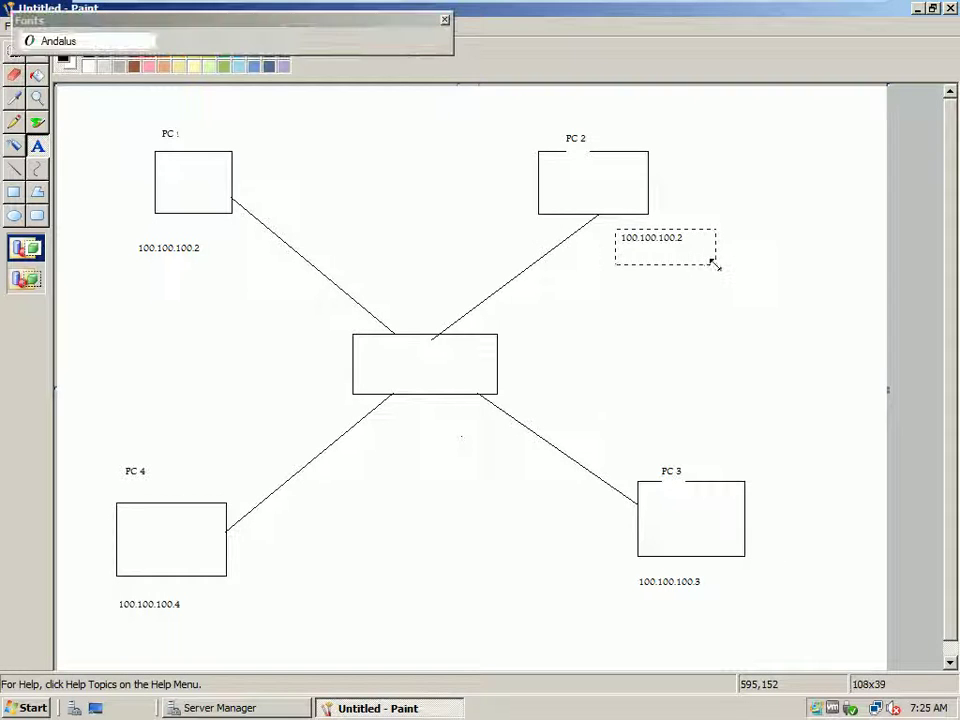
type("100")
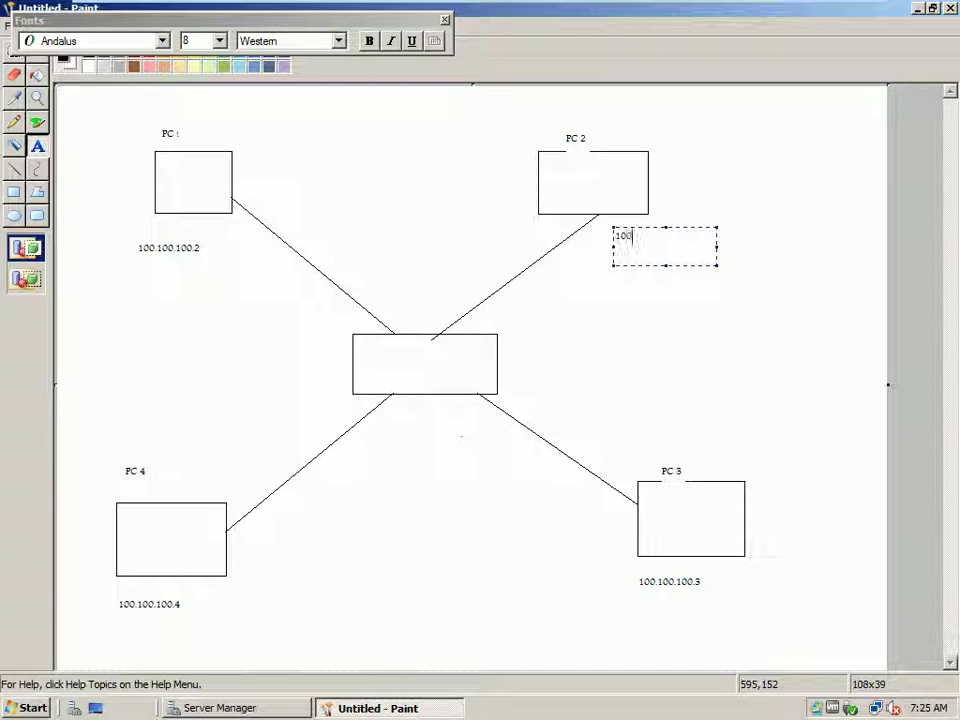
type(".100.100.1")
left_click(735, 301)
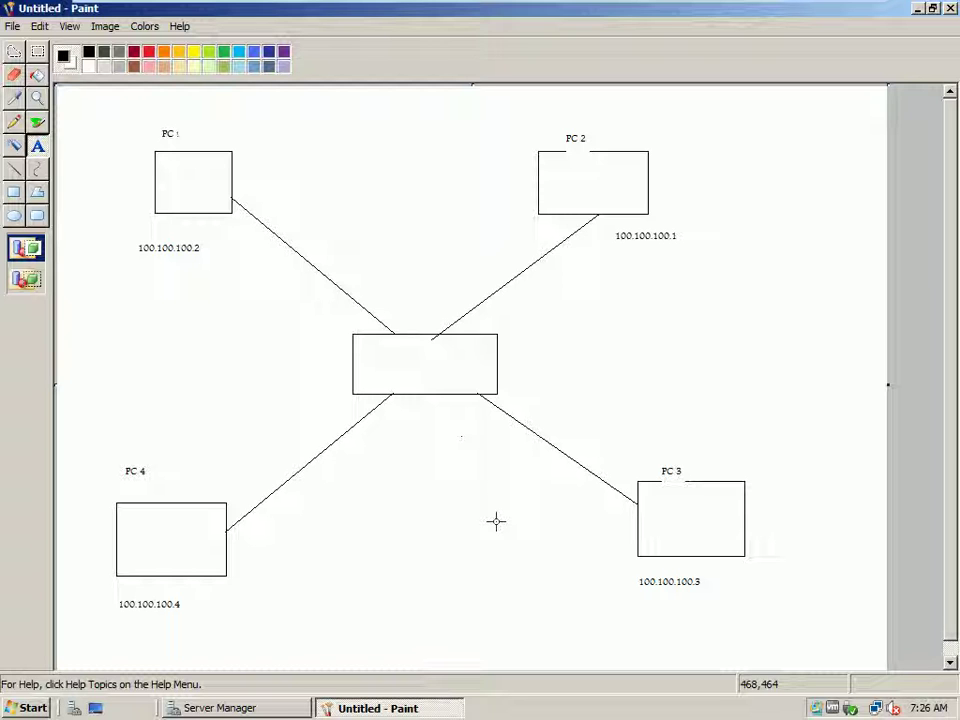
- Add the text label "SERVER" on one line above the PC 2 rectangle, beside and higher than its name
left_click(626, 133)
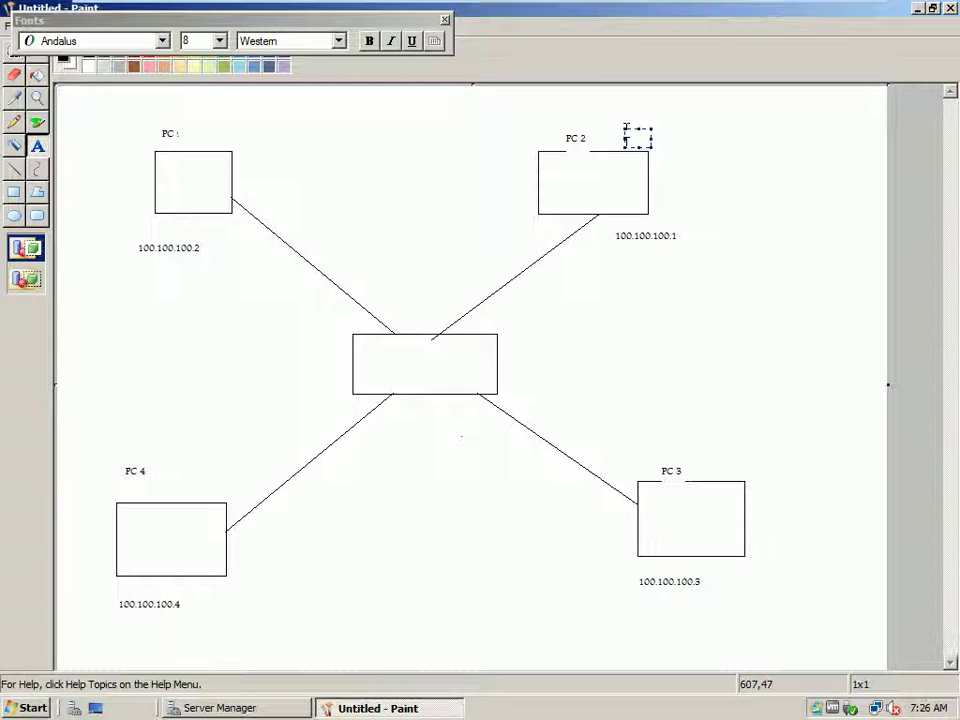
type("sB")
type("RVER")
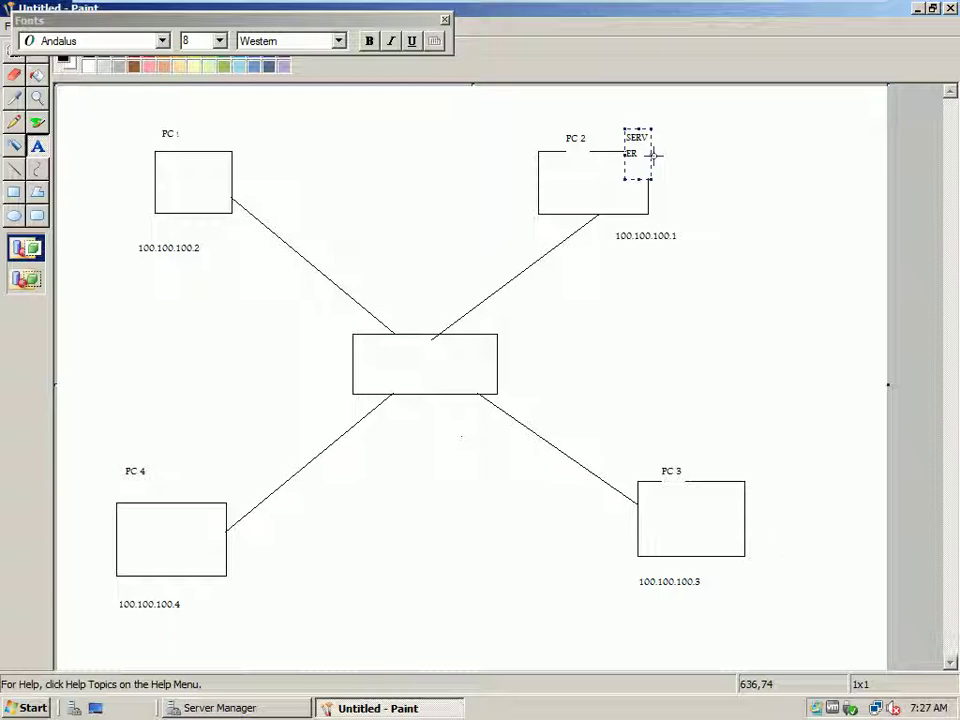
left_click_drag(652, 155, 696, 104)
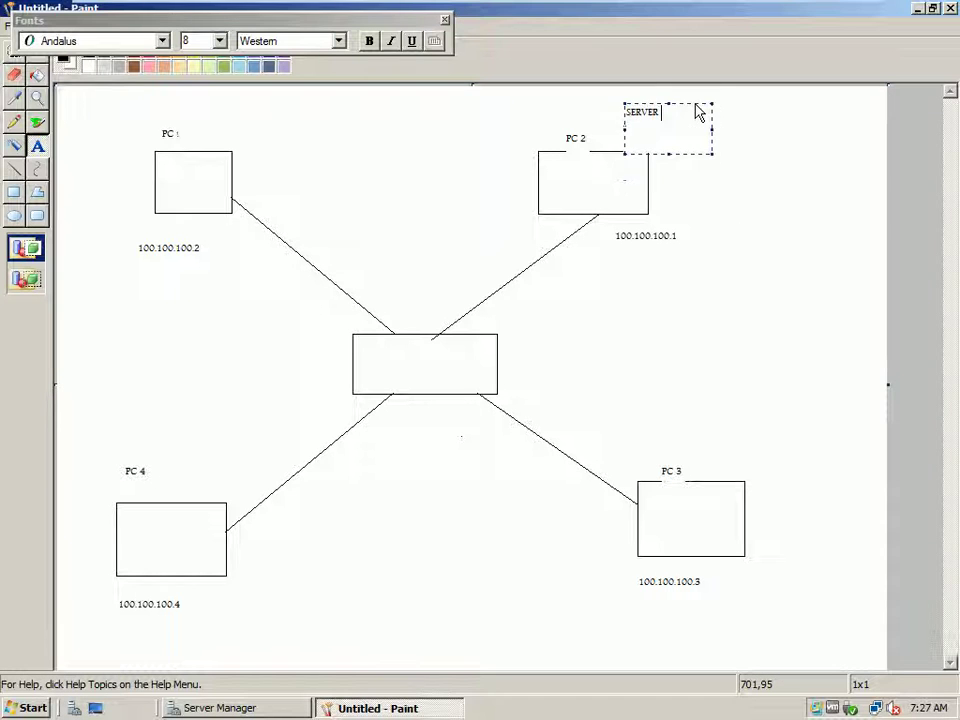
left_click(724, 208)
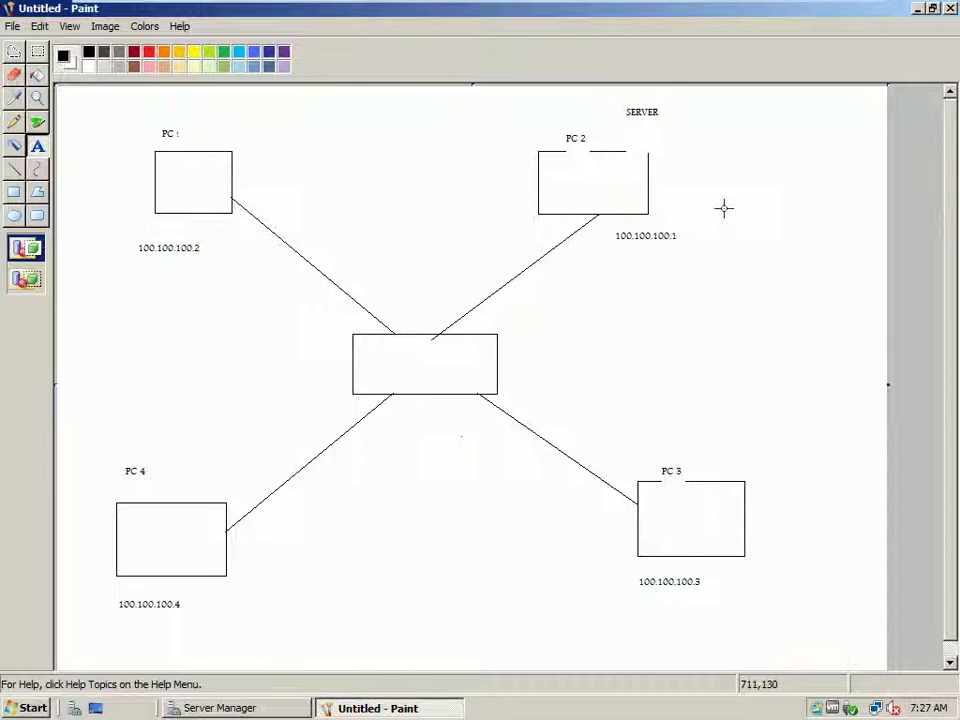
- Examine the computer's name and its domain or workgroup membership settings in the system properties, and close them without changes
key("super")
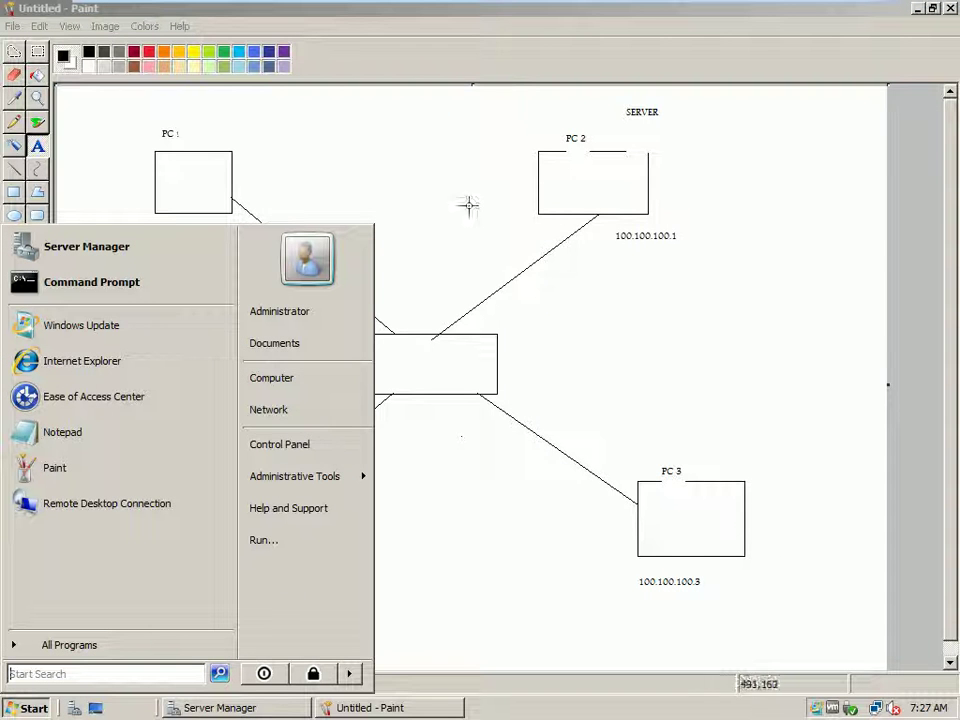
right_click(300, 379)
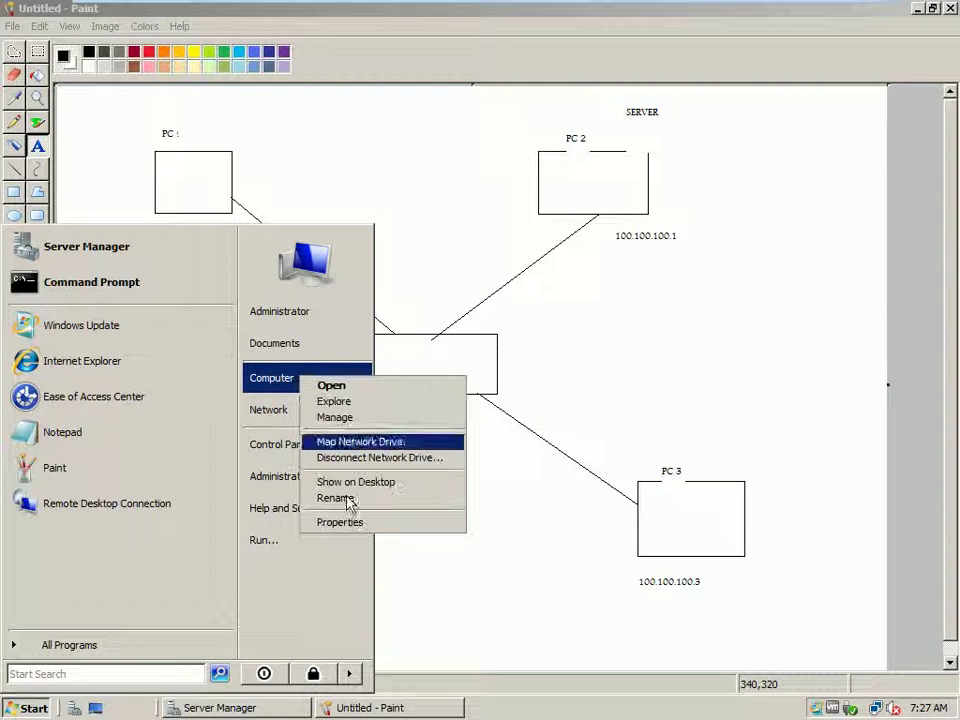
key("Escape")
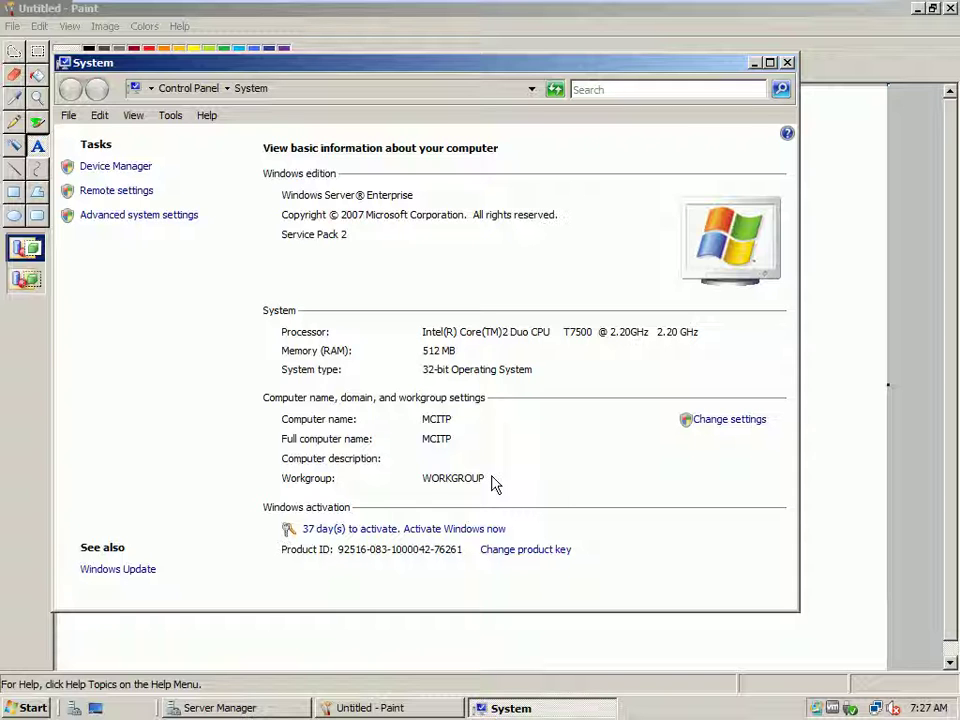
left_click(721, 422)
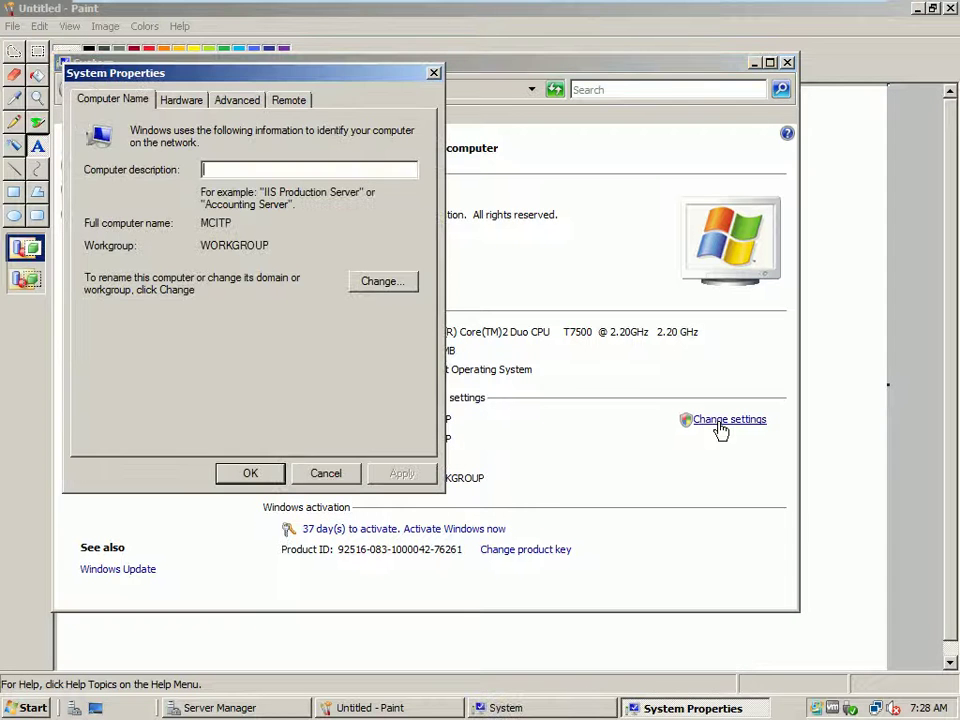
left_click(390, 286)
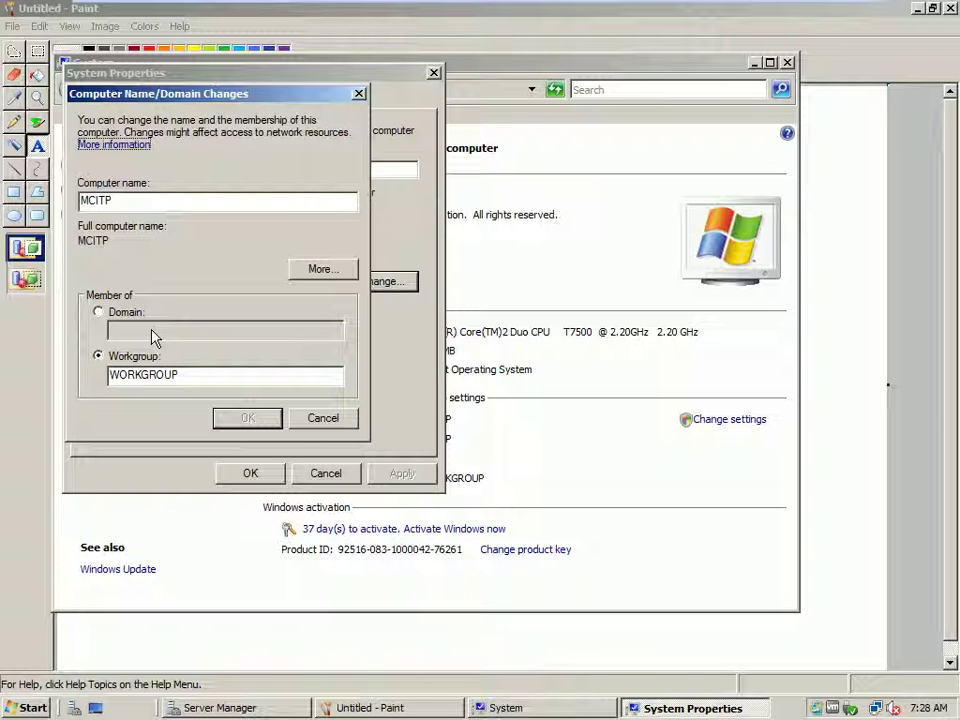
left_click(338, 421)
left_click(330, 472)
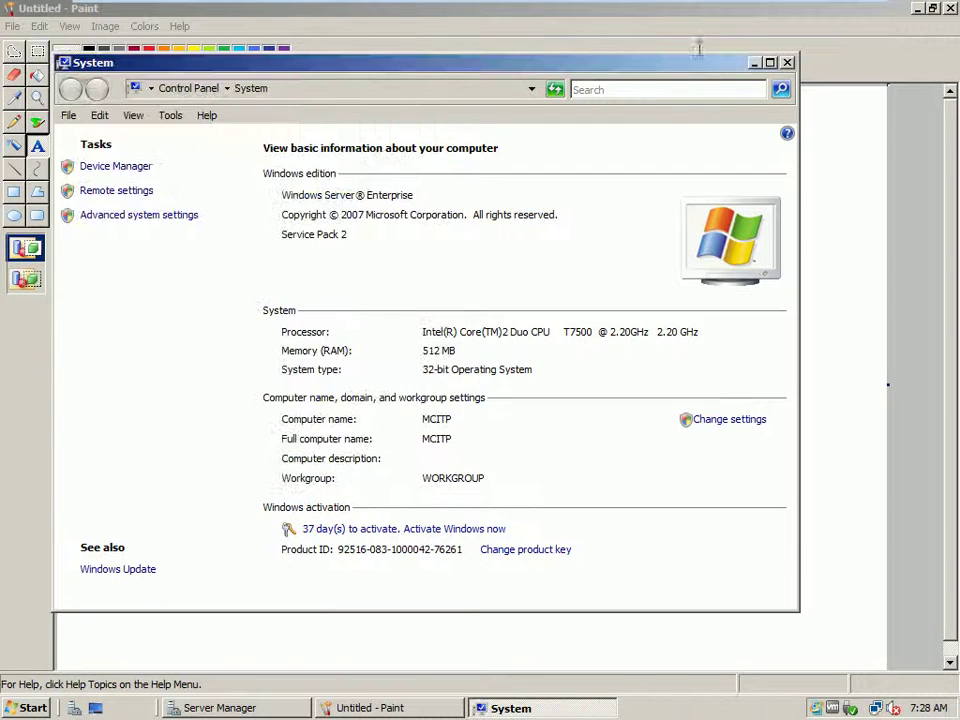
left_click(787, 62)
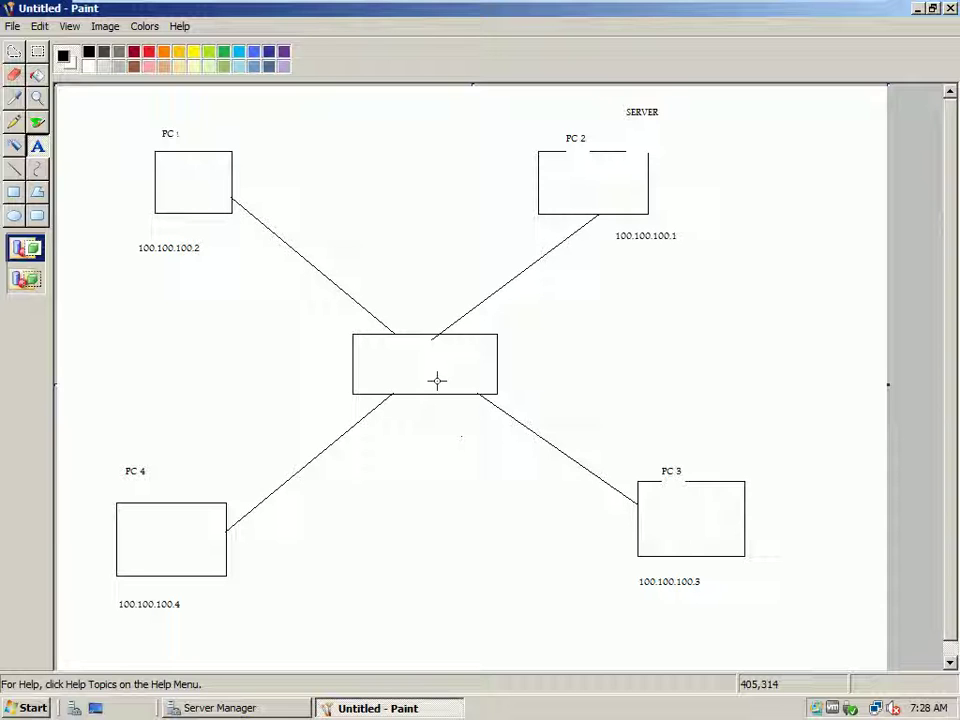
- Switch to Server Manager, close the finished Add Roles Wizard and open the Active Directory Domain Services role page
left_click(289, 709)
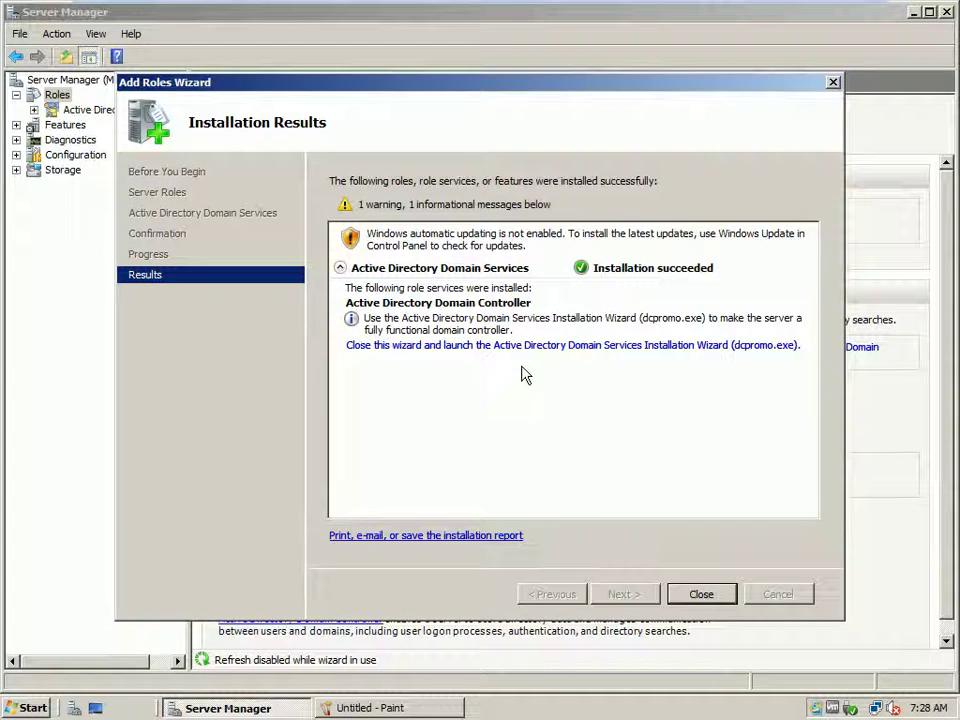
left_click(716, 596)
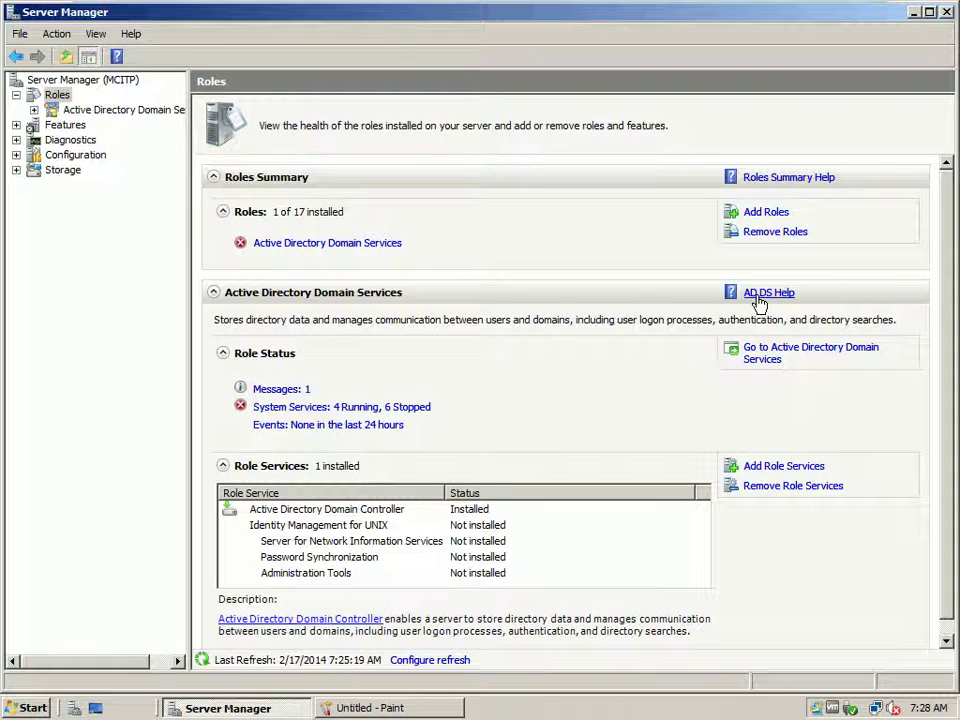
left_click(362, 244)
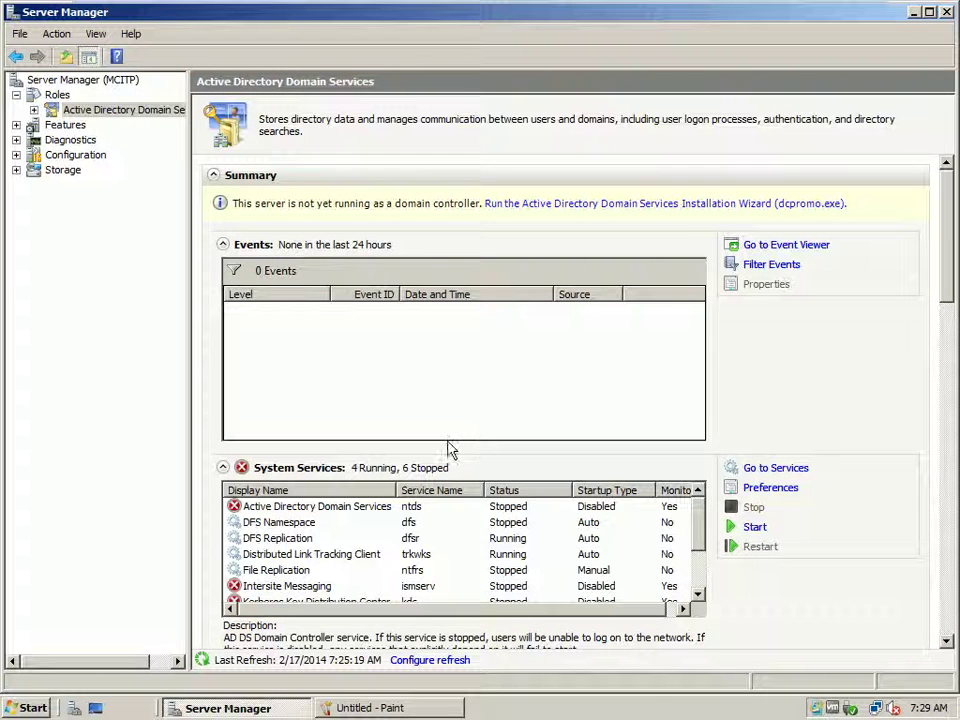
- Try to start the Active Directory Domain Services (ntds) system service
left_click(380, 506)
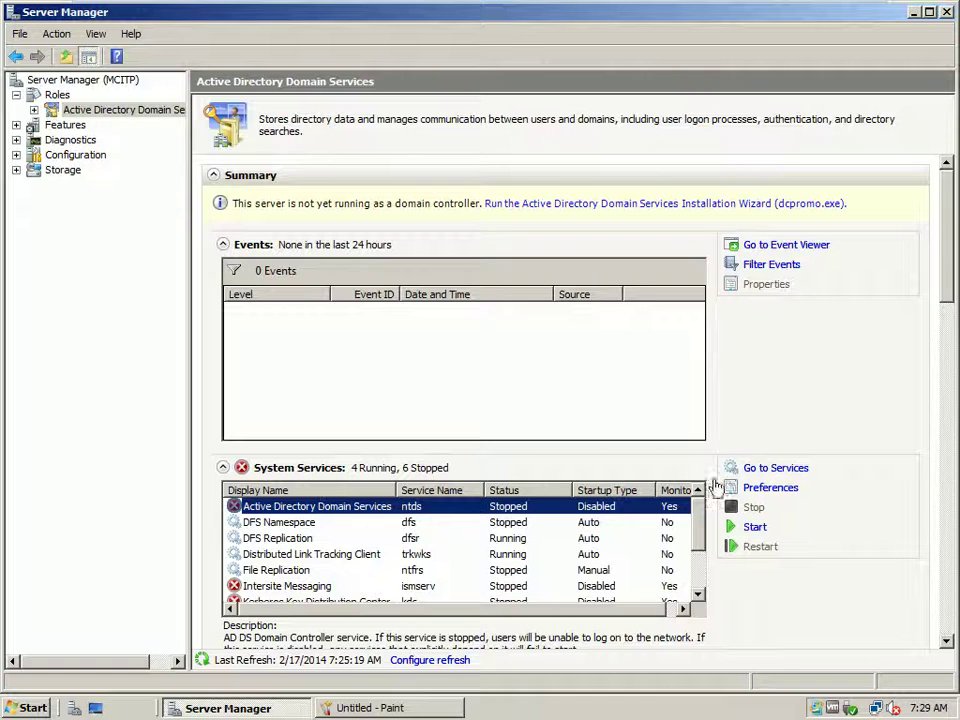
left_click(750, 526)
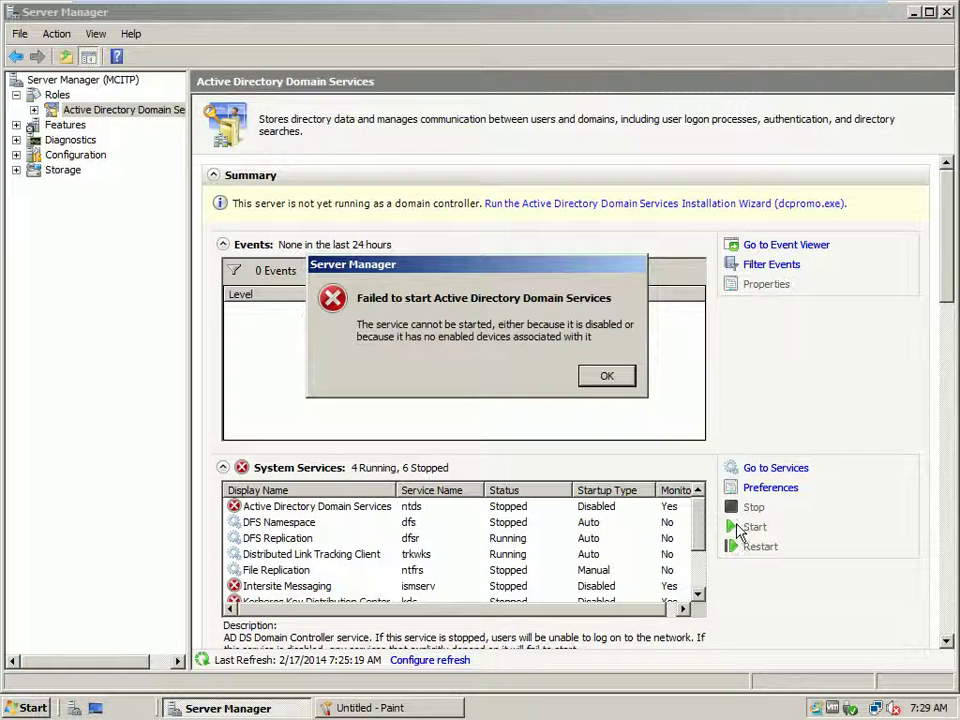
- Dismiss the service start error, then close Server Manager and the Paint network diagram without saving the drawing
left_click(586, 384)
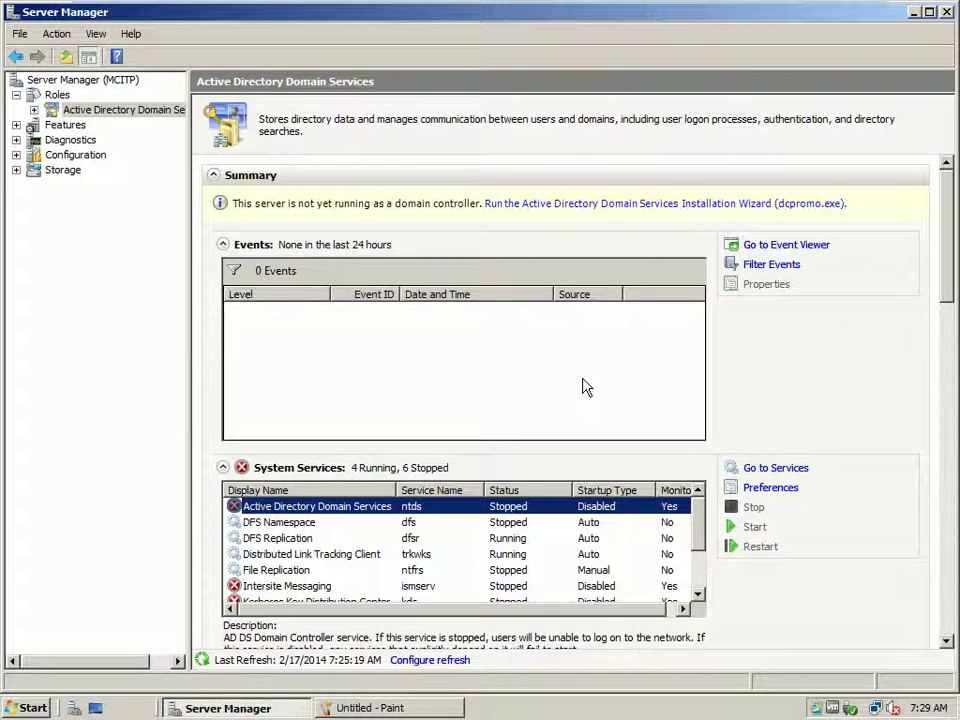
left_click(40, 120)
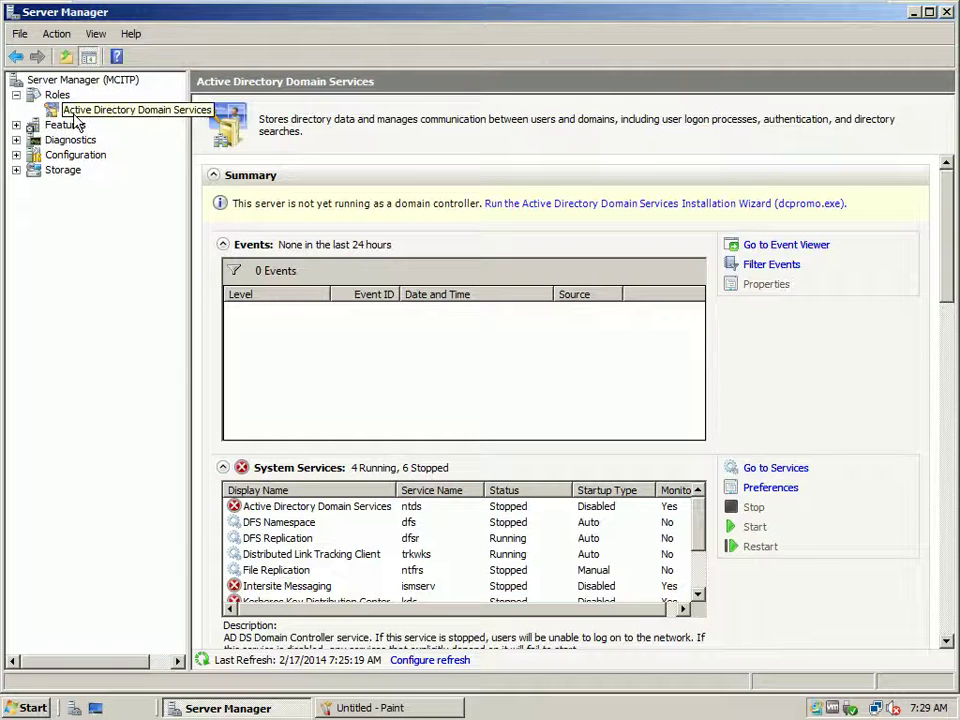
left_click(325, 213)
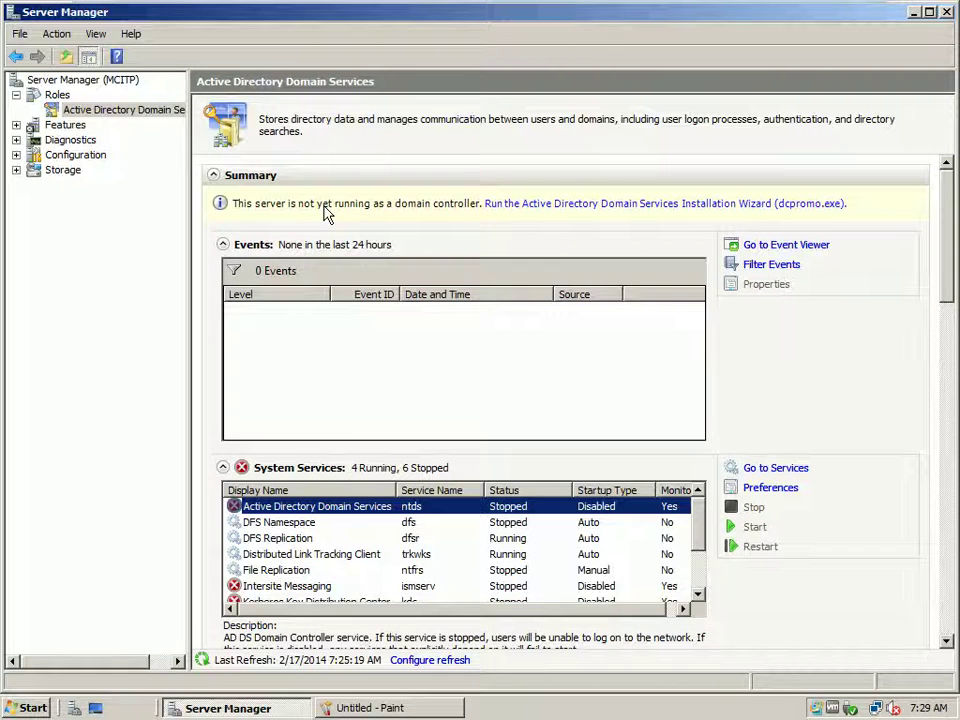
key("alt+F4")
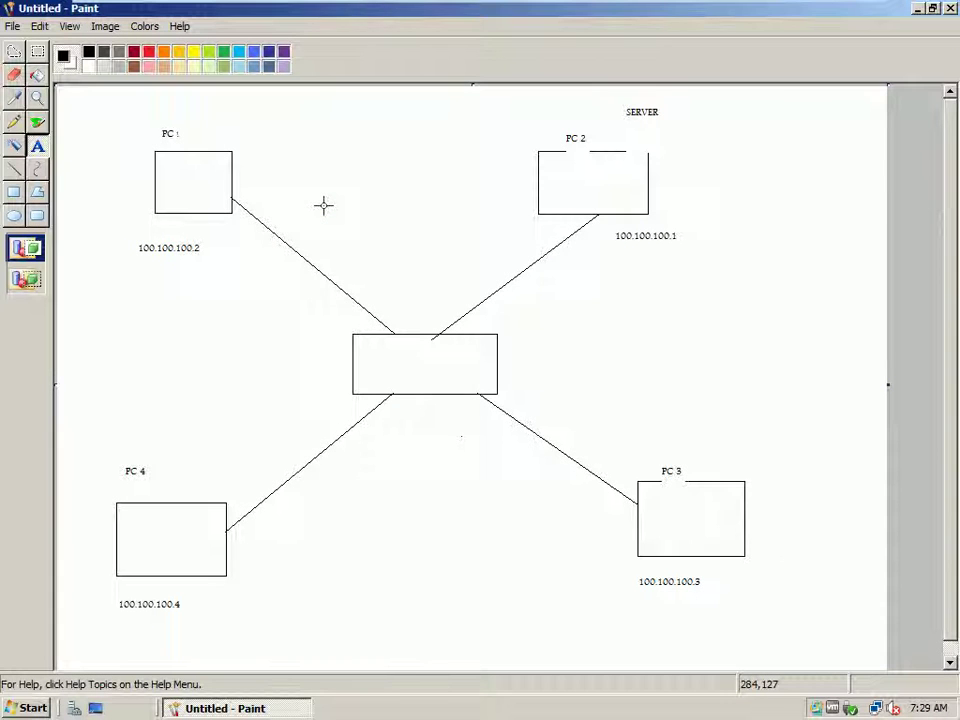
key("alt+F4")
left_click(504, 372)
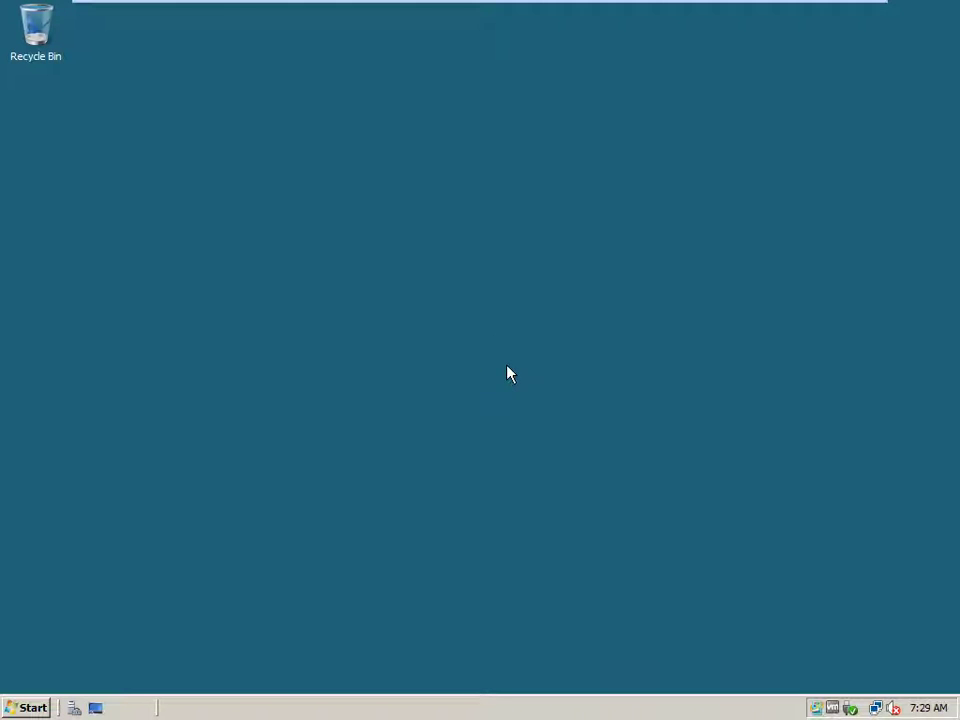
right_click(441, 239)
left_click(487, 280)
right_click(455, 190)
left_click(487, 231)
- Run DCPROMO and advance the Active Directory Domain Services Installation Wizard to the deployment configuration, leaving advanced mode off
key("super+r")
type("DCPROMO")
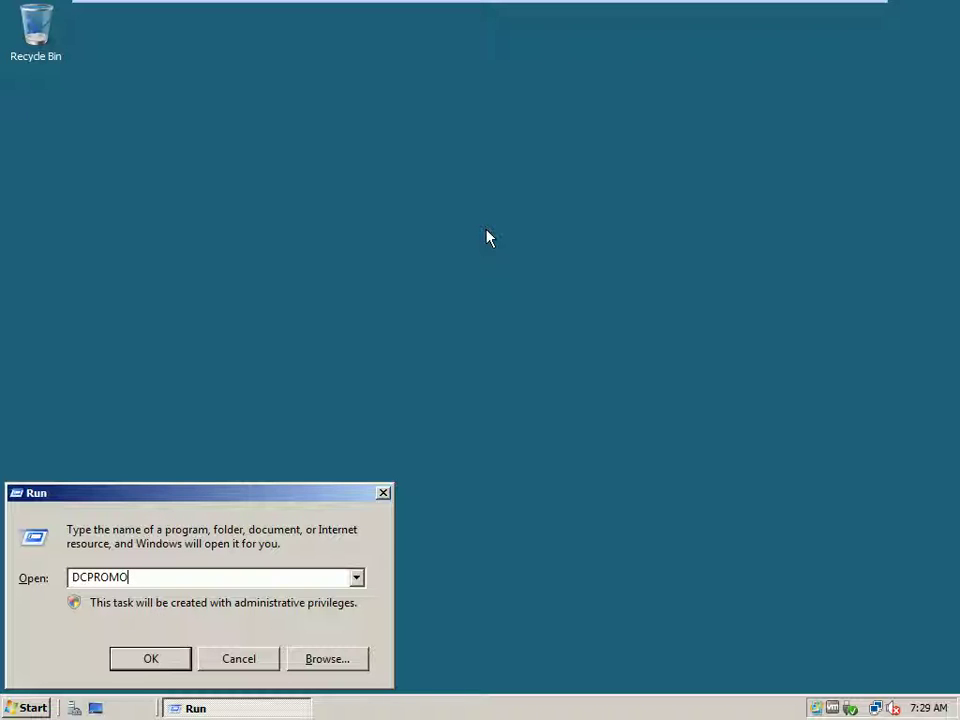
key("Return")
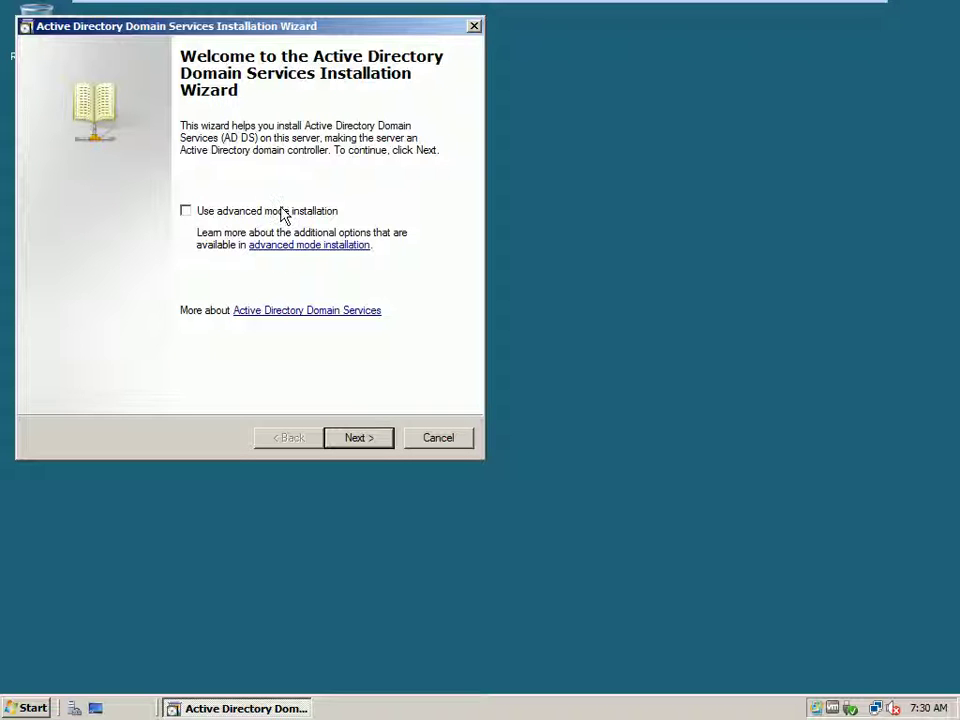
left_click(357, 438)
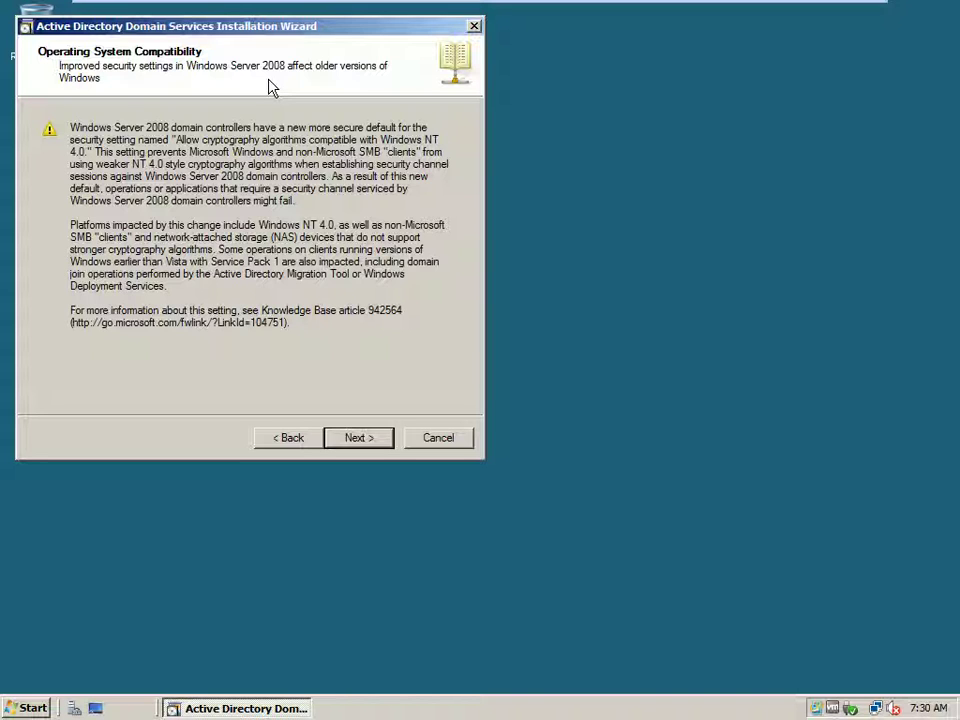
left_click(355, 440)
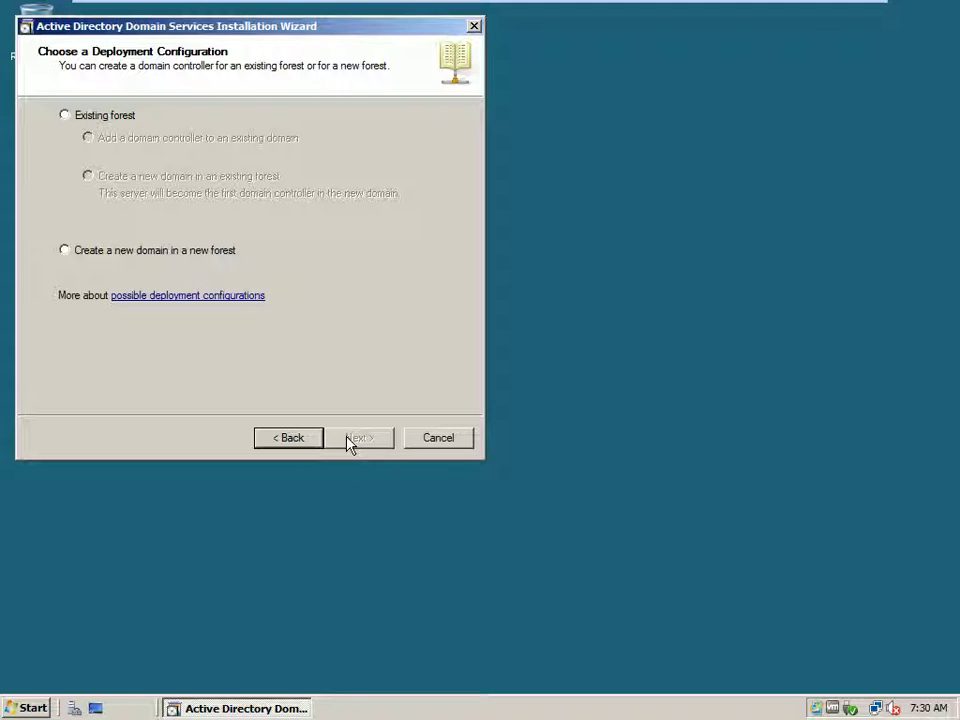
- Compare the existing forest options, choose to create a new domain in a new forest and continue
left_click(88, 117)
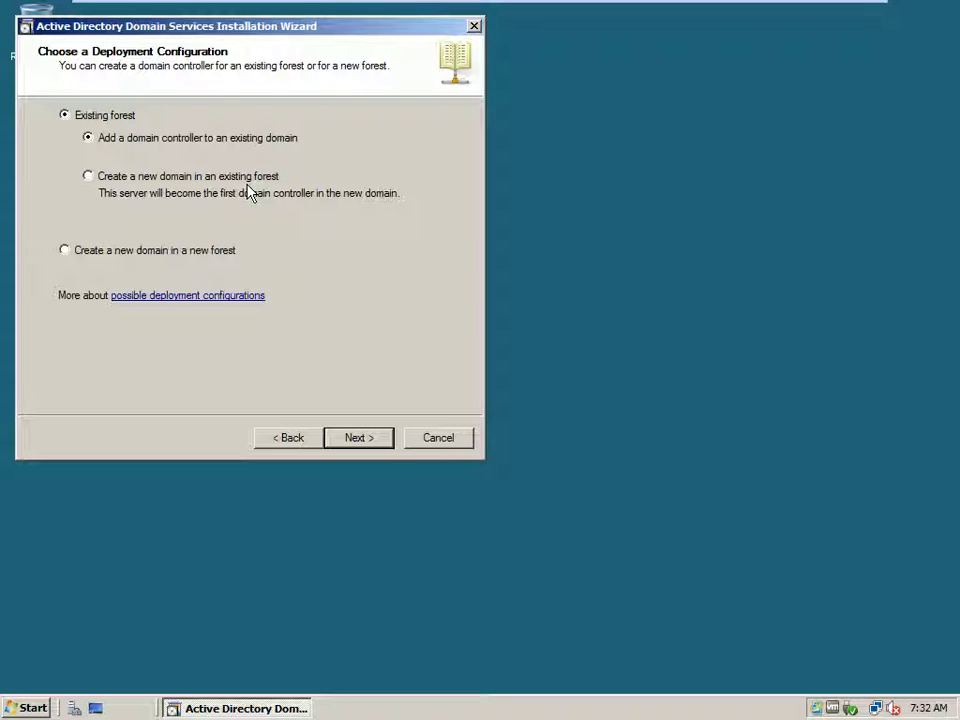
left_click(108, 257)
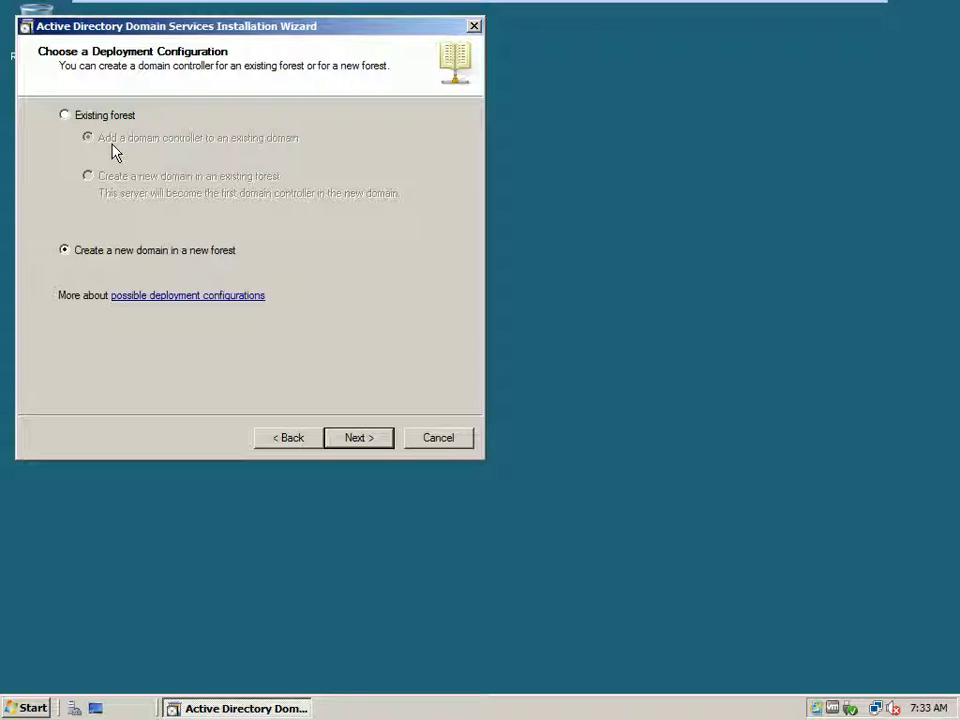
left_click(80, 117)
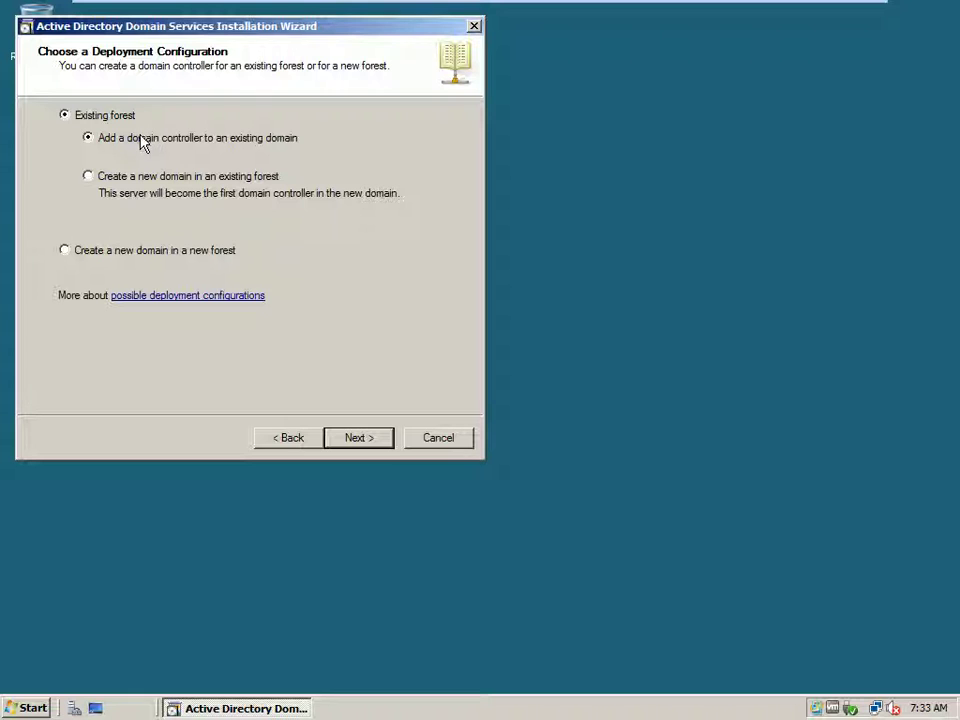
left_click(72, 256)
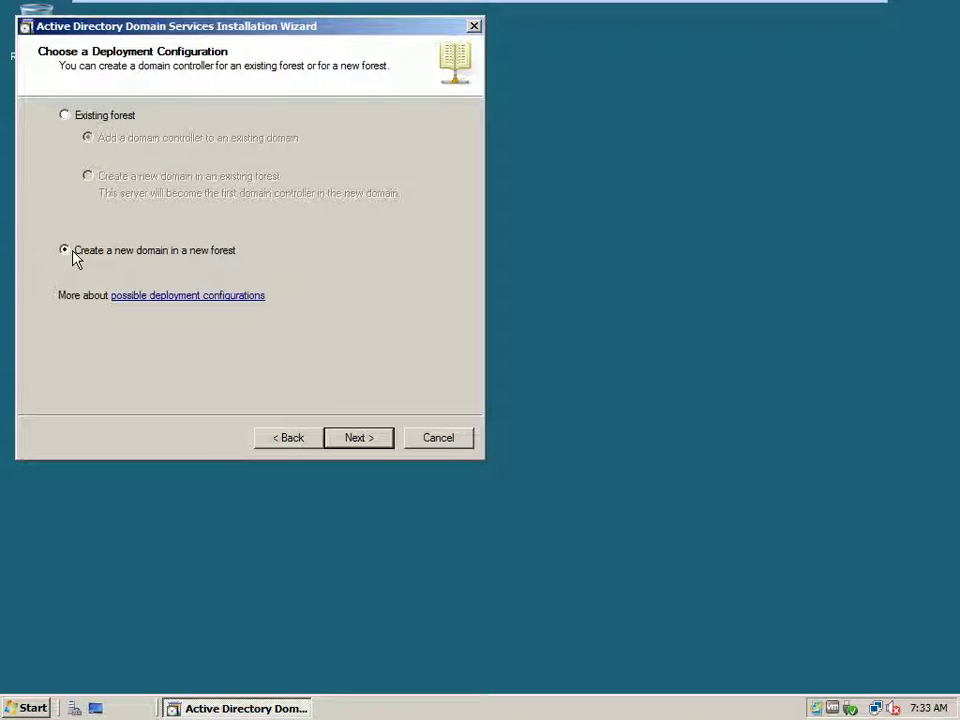
left_click(345, 438)
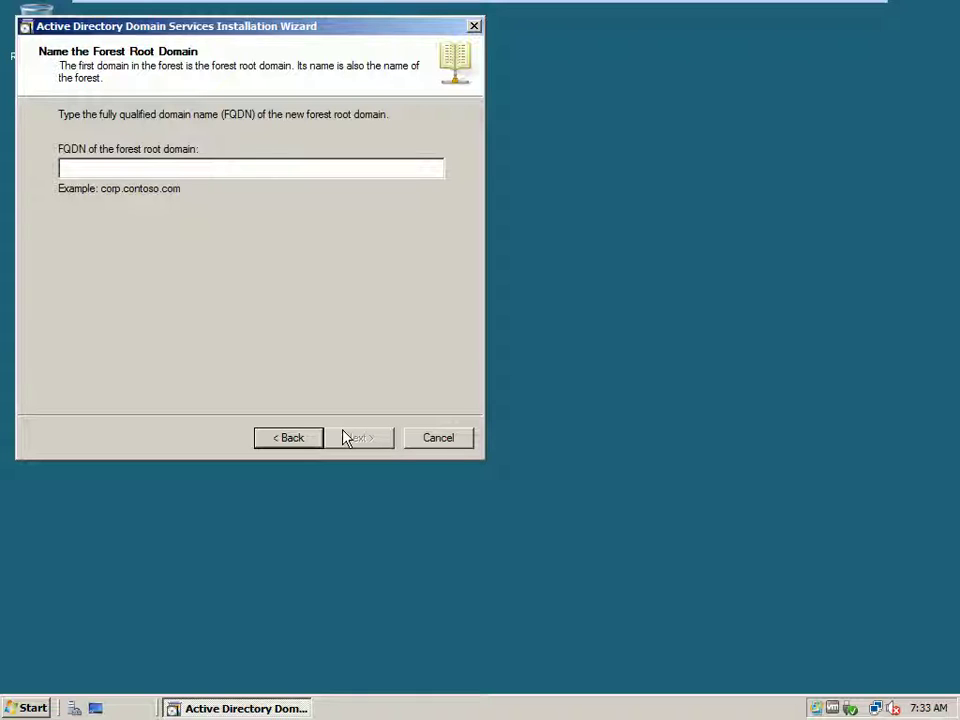
- Enter Afzali.com as the FQDN of the forest root domain and continue to the functional level
type("ad")
key("BackSpace")
key("BackSpace")
type("AF")
key("BackSpace")
type("fz")
key("super")
type("ali")
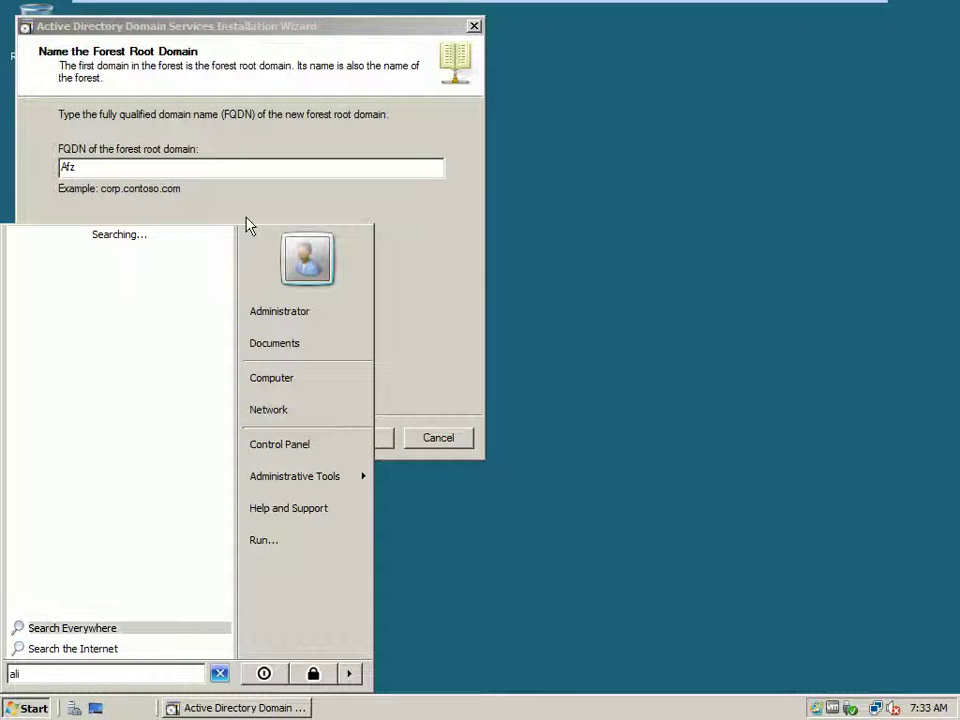
left_click(240, 167)
type("ali.com")
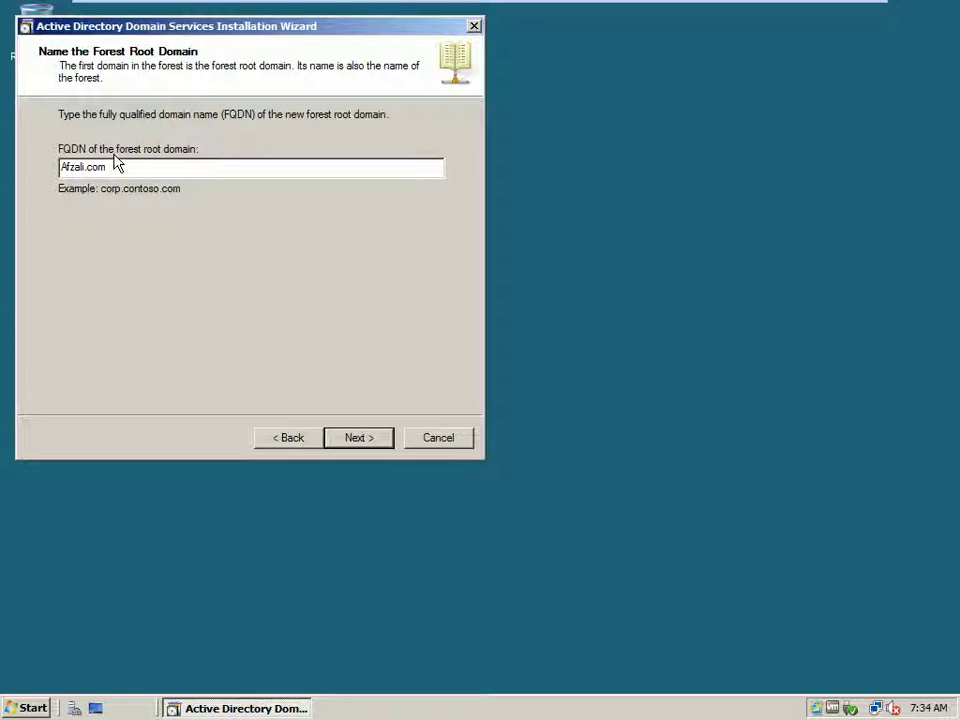
left_click(346, 441)
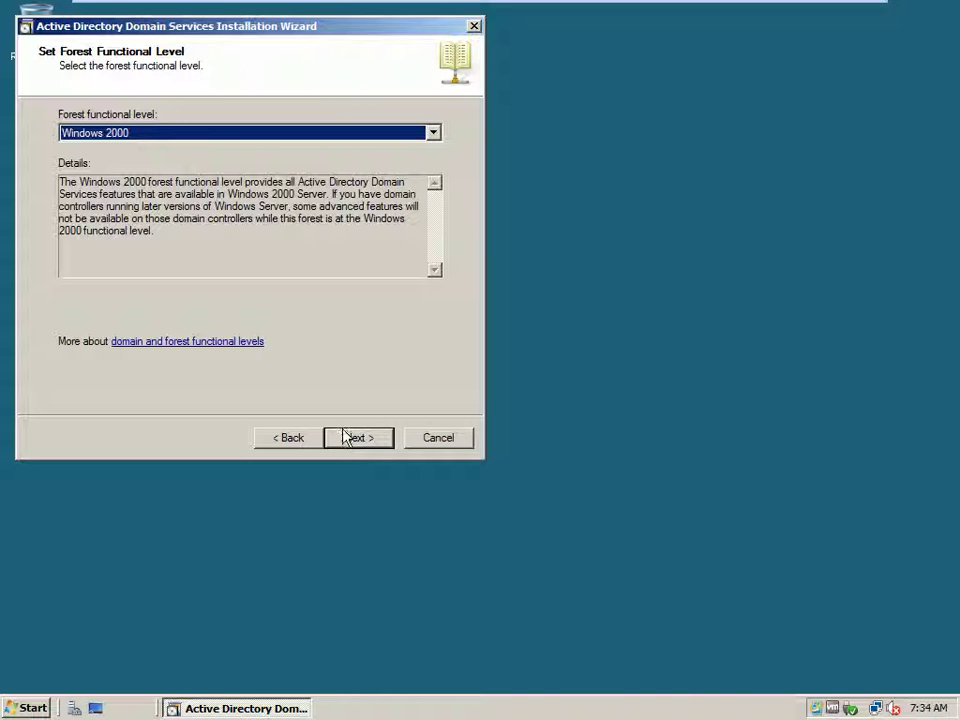
- Review the available forest functional levels, set the level to Windows Server 2008 and continue
left_click(149, 139)
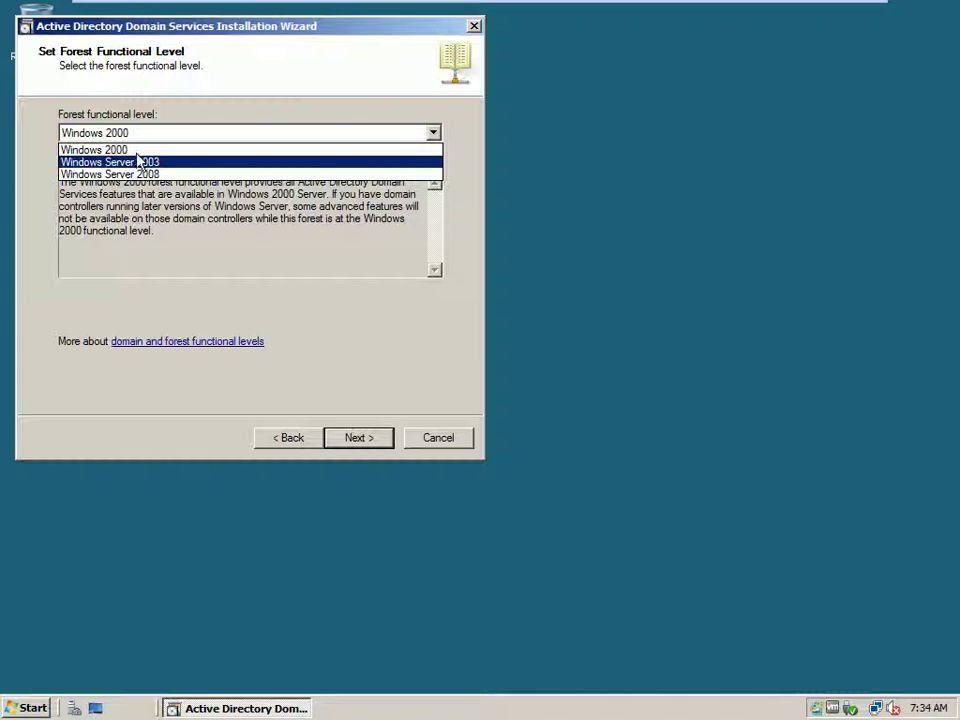
left_click(214, 229)
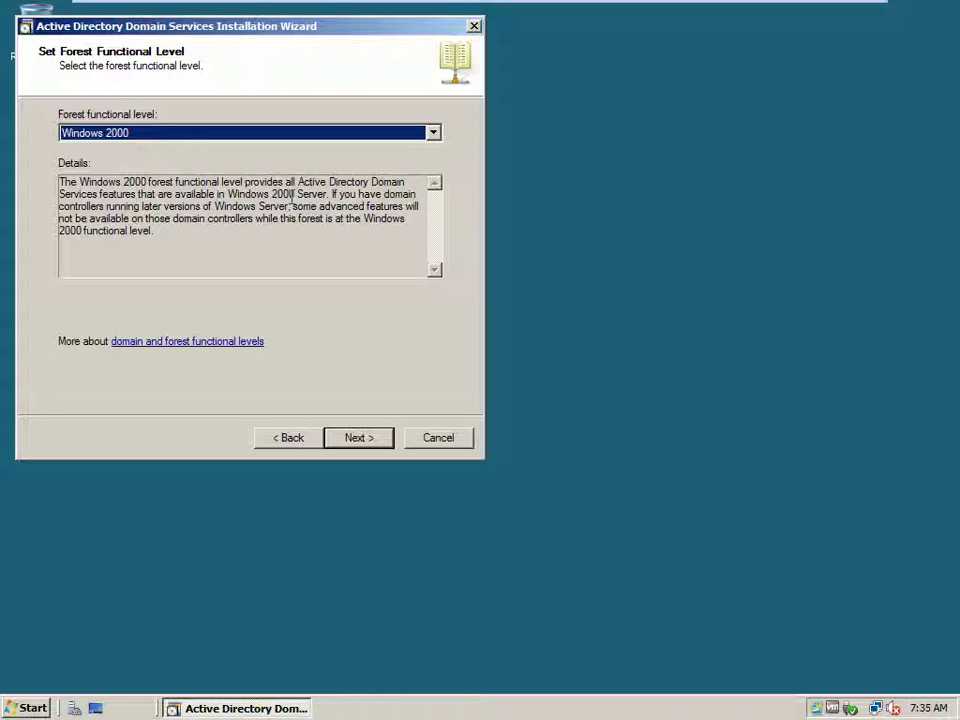
left_click(275, 134)
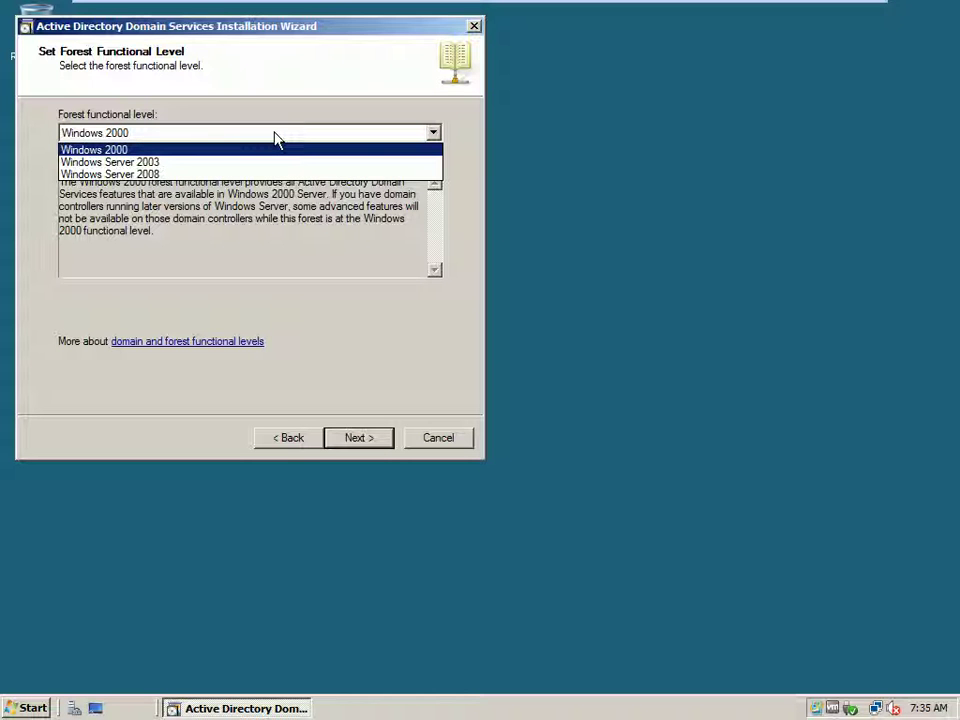
left_click(247, 175)
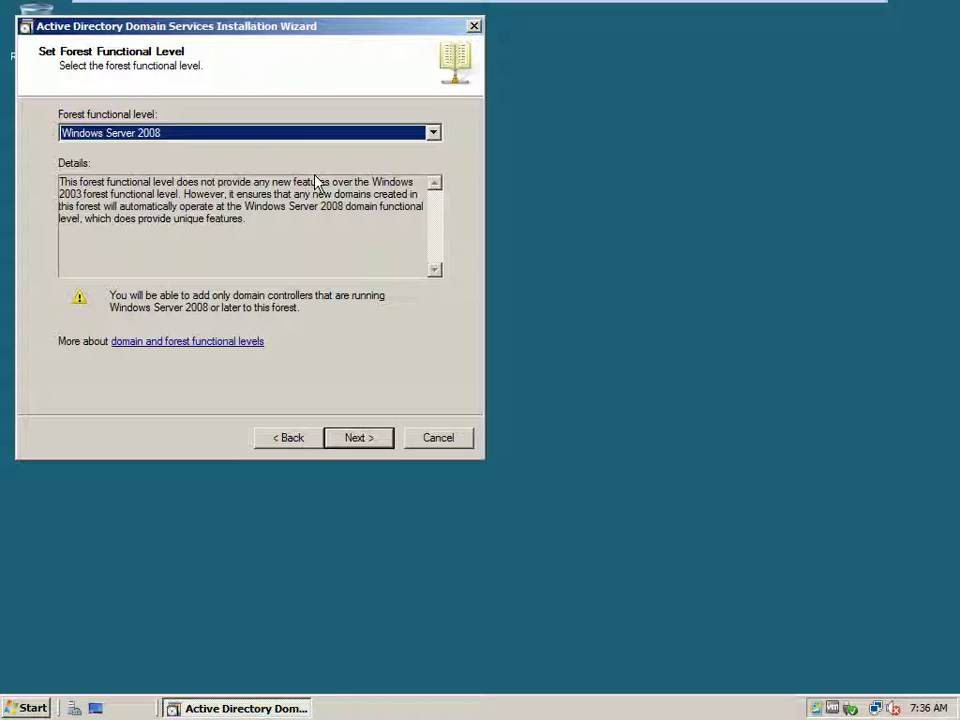
left_click(377, 446)
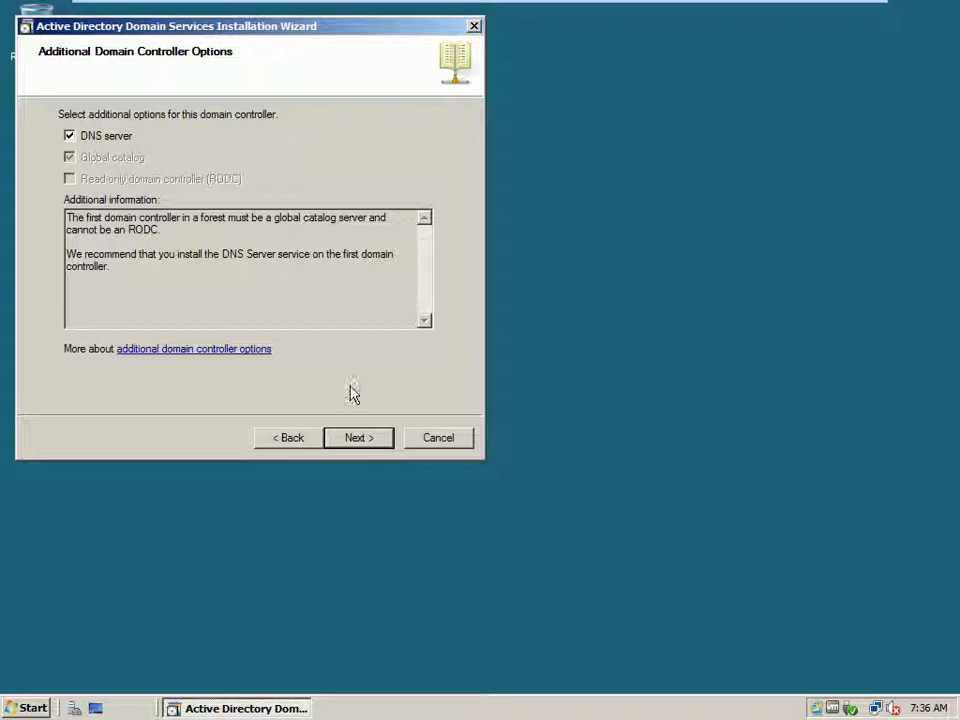
- Exclude the DNS server option for this domain controller and agree to continue without installing DNS server services
left_click(70, 137)
left_click(379, 444)
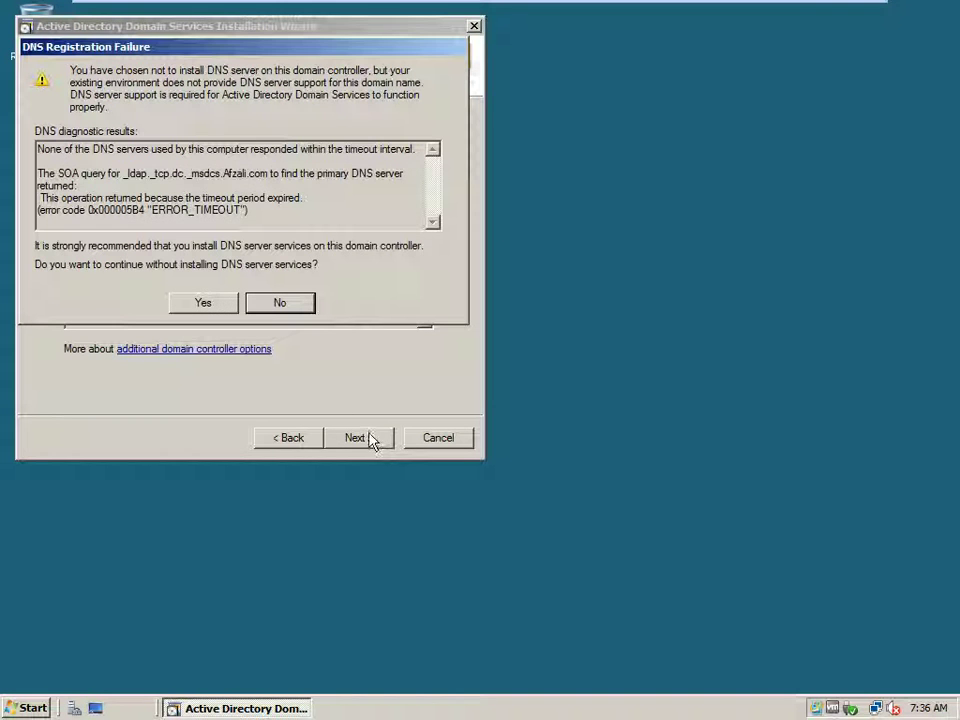
left_click(204, 305)
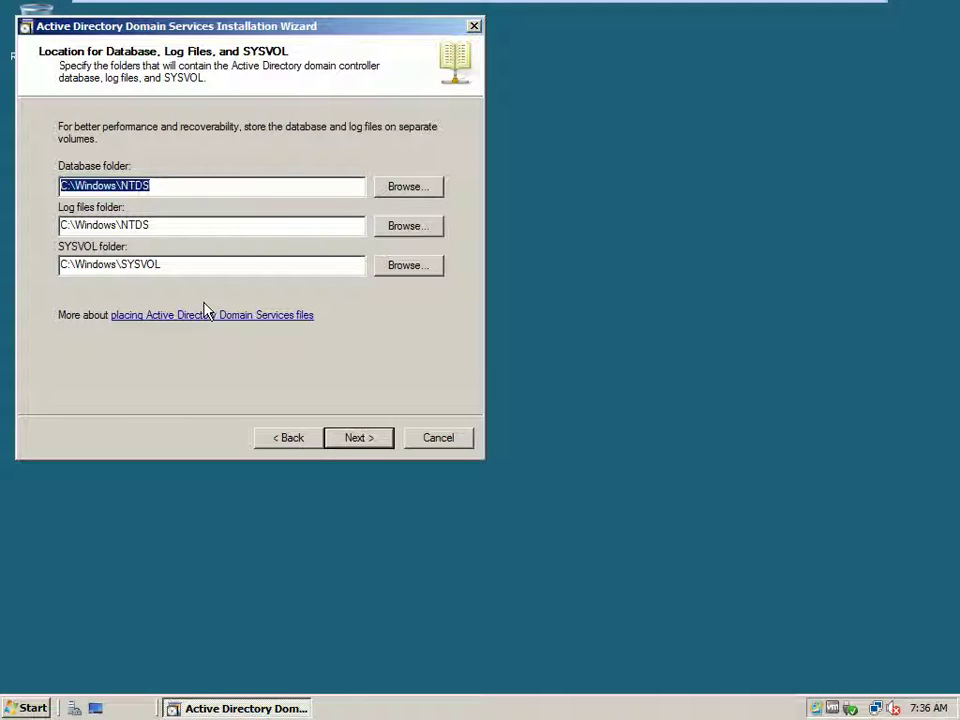
- Open the Windows System32 folder and look through its entries beginning with N for the NTDS database files
left_click(214, 189)
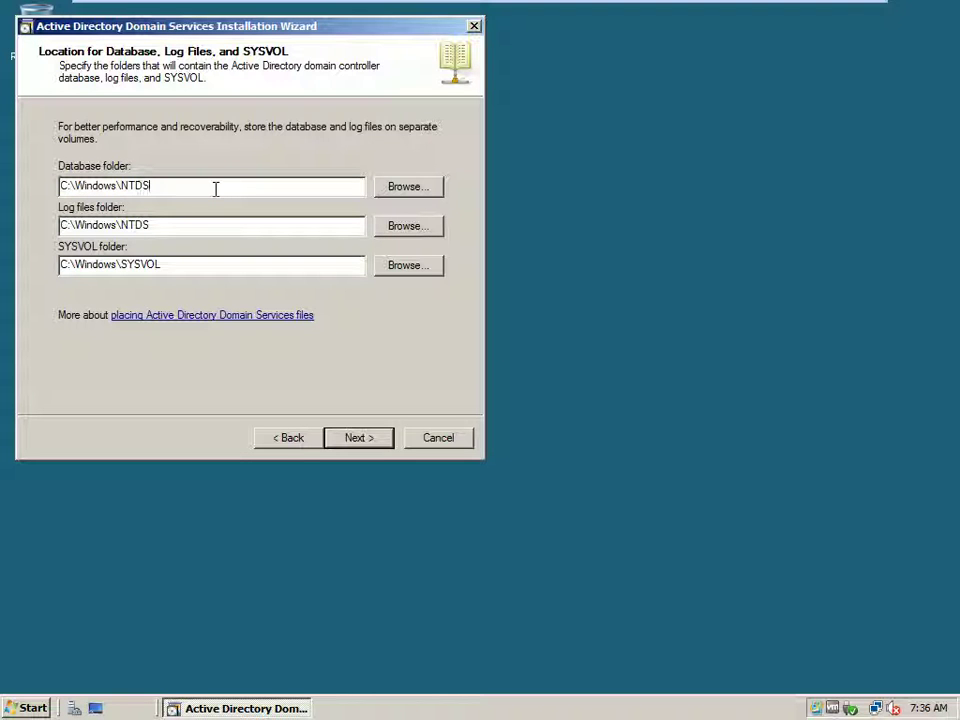
key("super+r")
type("sys")
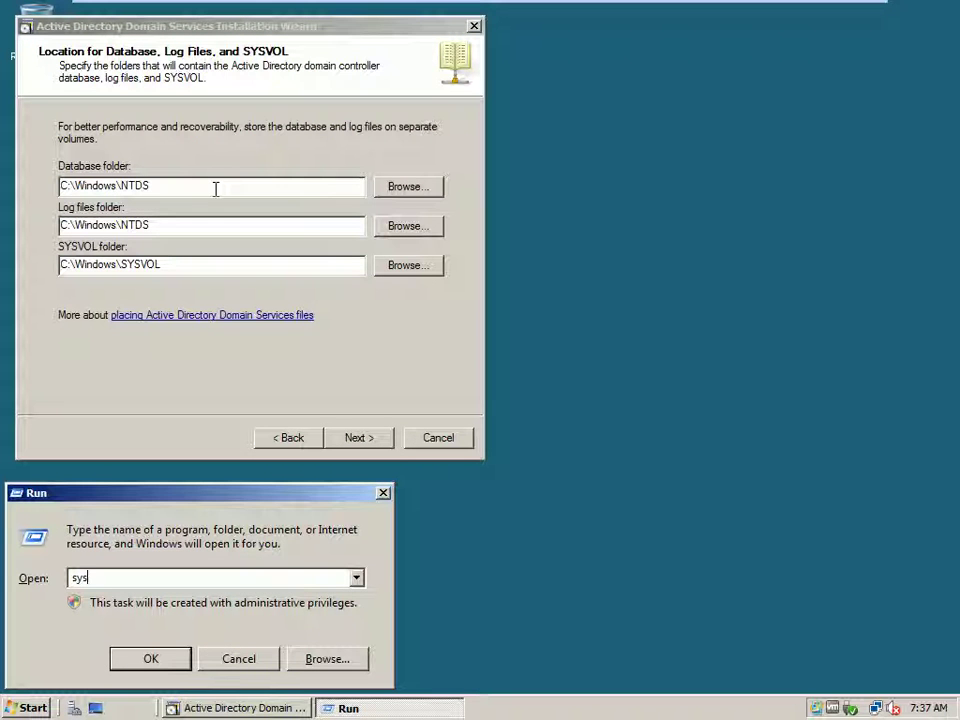
type("tem32")
key("Return")
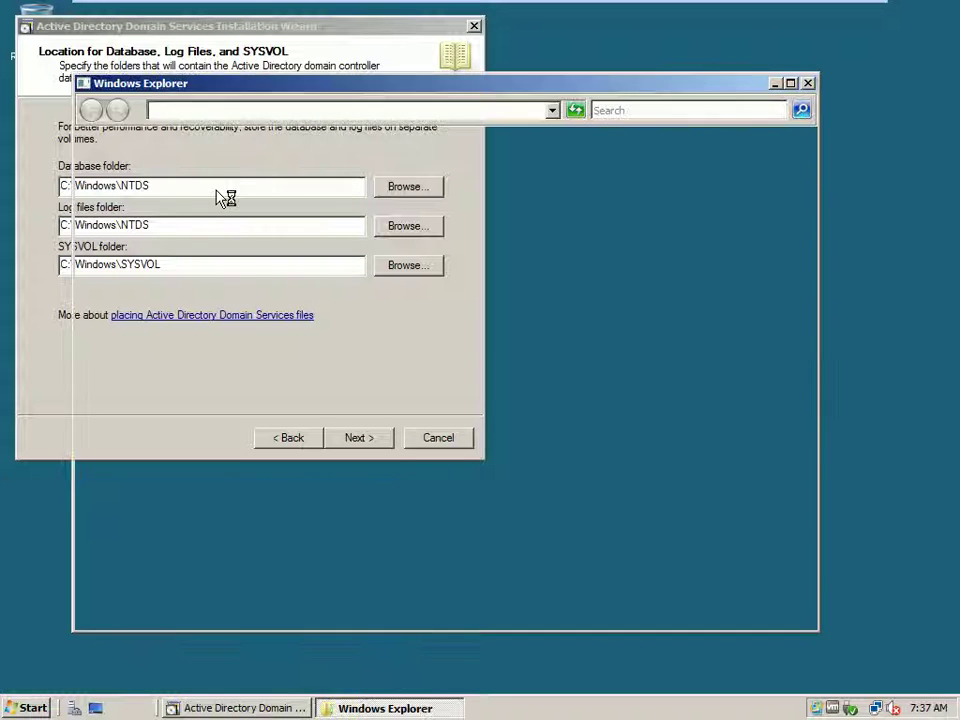
left_click(293, 262)
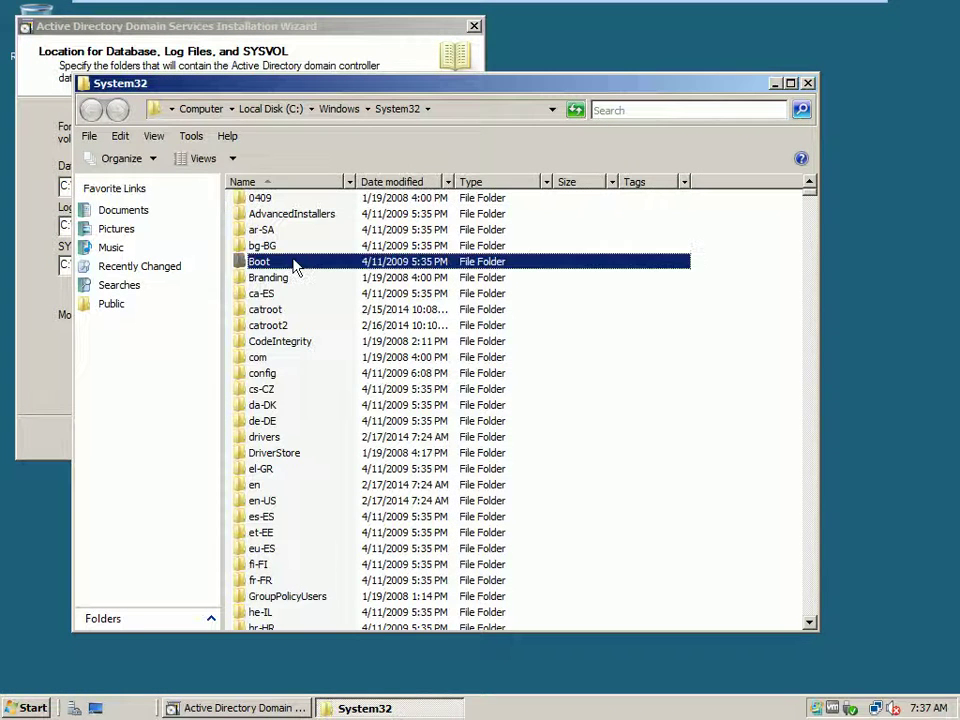
key("n")
key("n")
key("n")
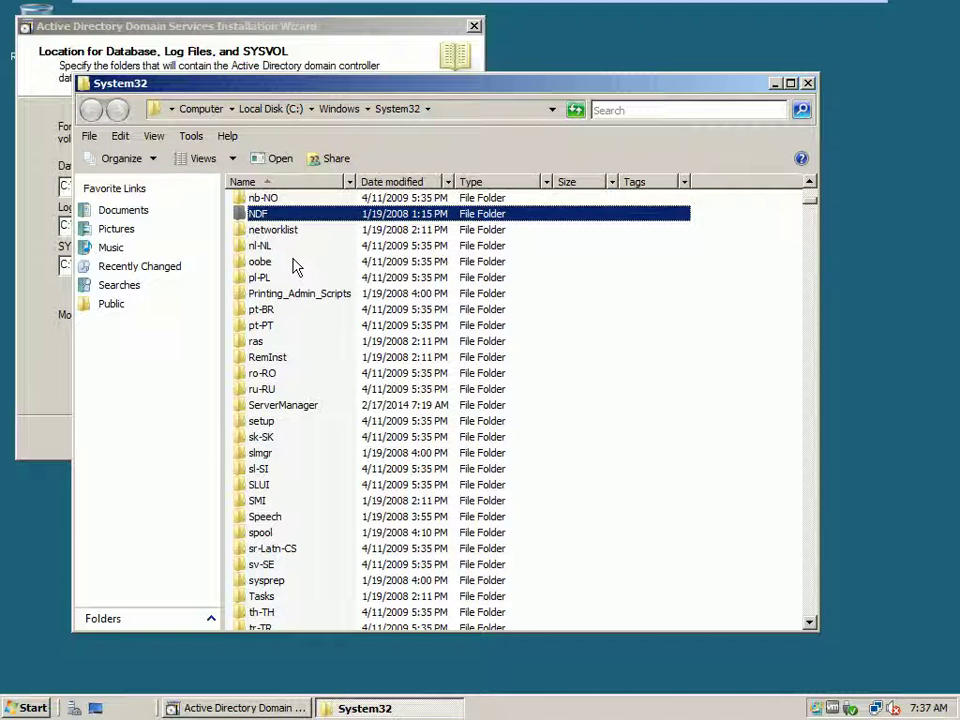
key("n")
key("n")
key("n")
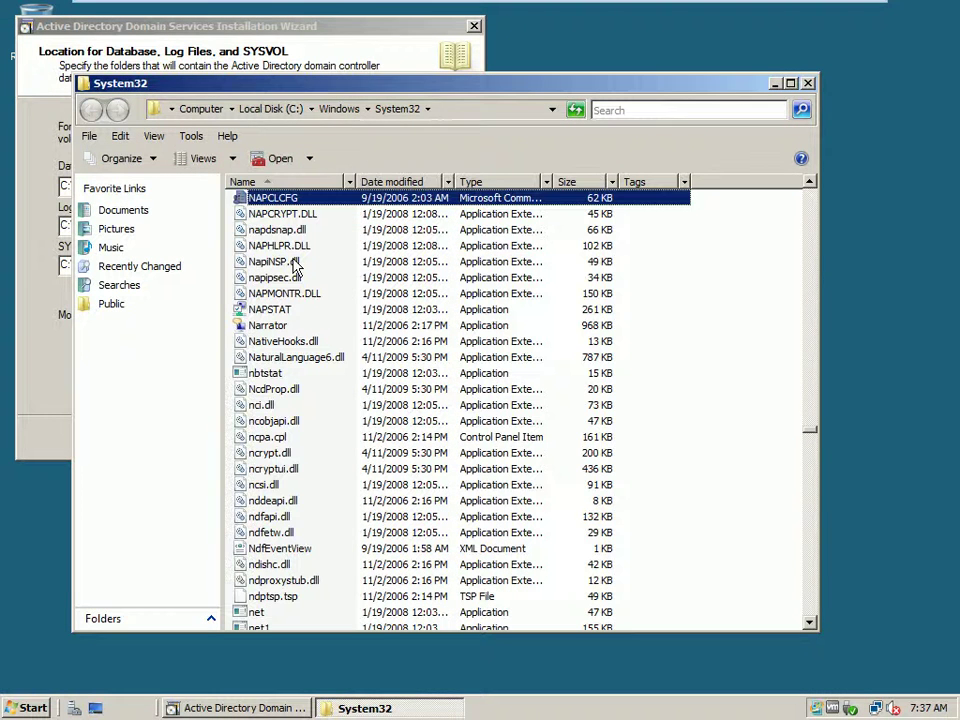
key("n")
key("n")
key("n")
key("n")
key("n")
key("n")
key("n")
key("n")
key("n")
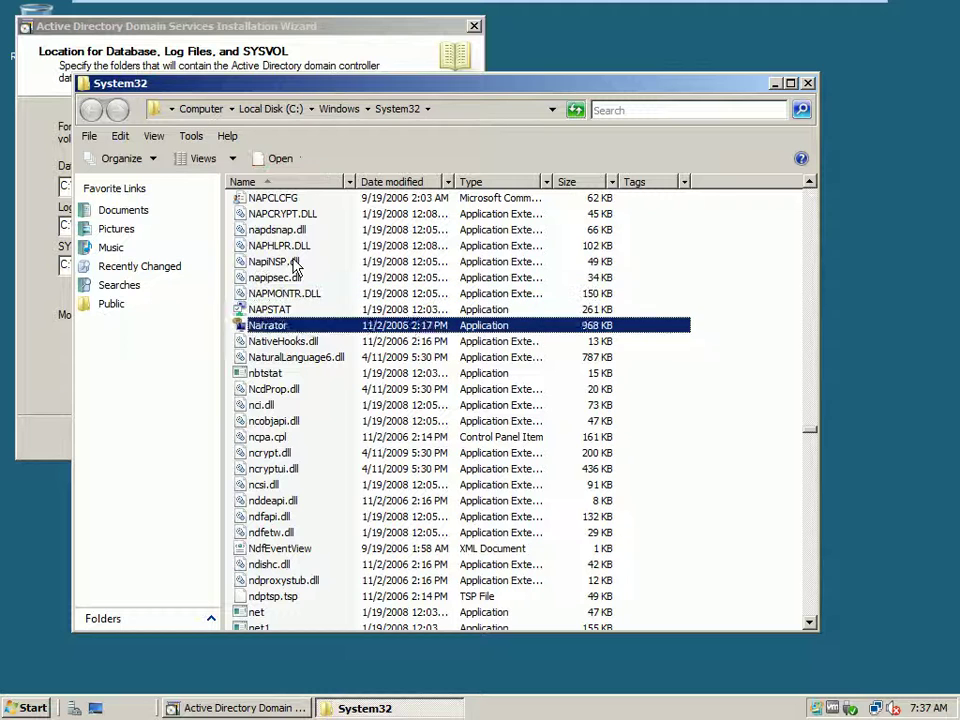
- Search System32 for NTDS, examine the ntds.dit entry and close the folder window
left_click(676, 109)
type("NT")
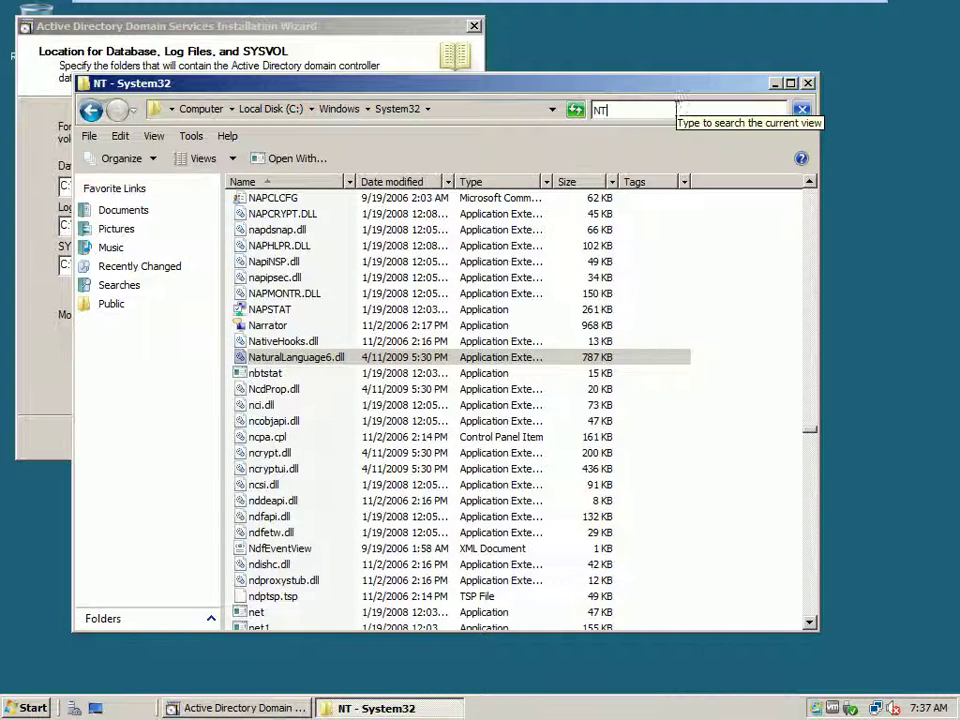
type("S")
key("BackSpace")
type("DS")
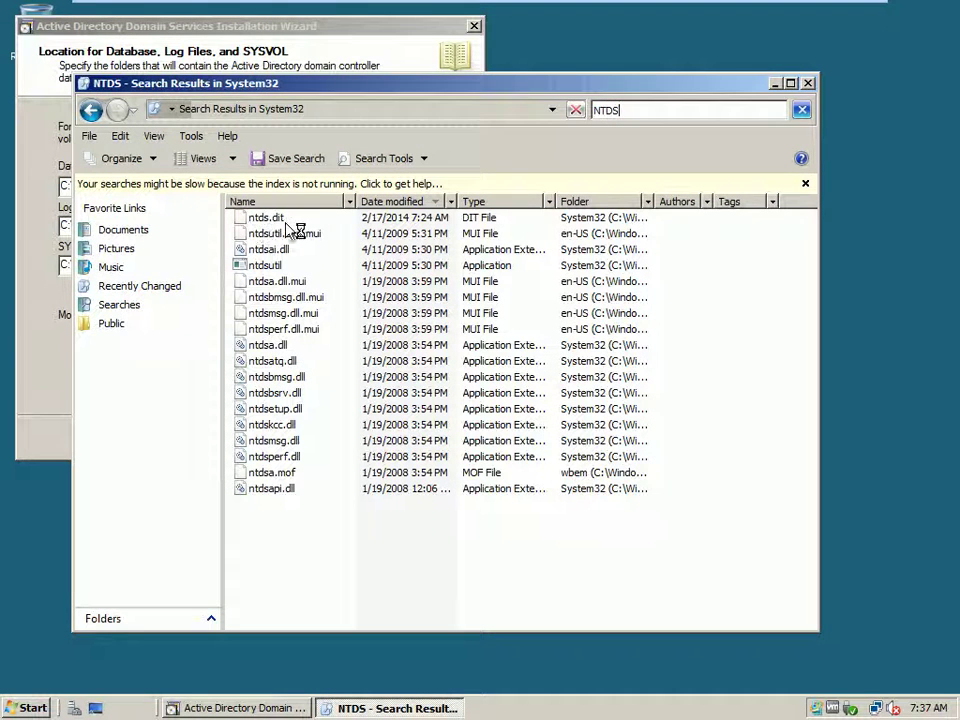
mouse_move(290, 226)
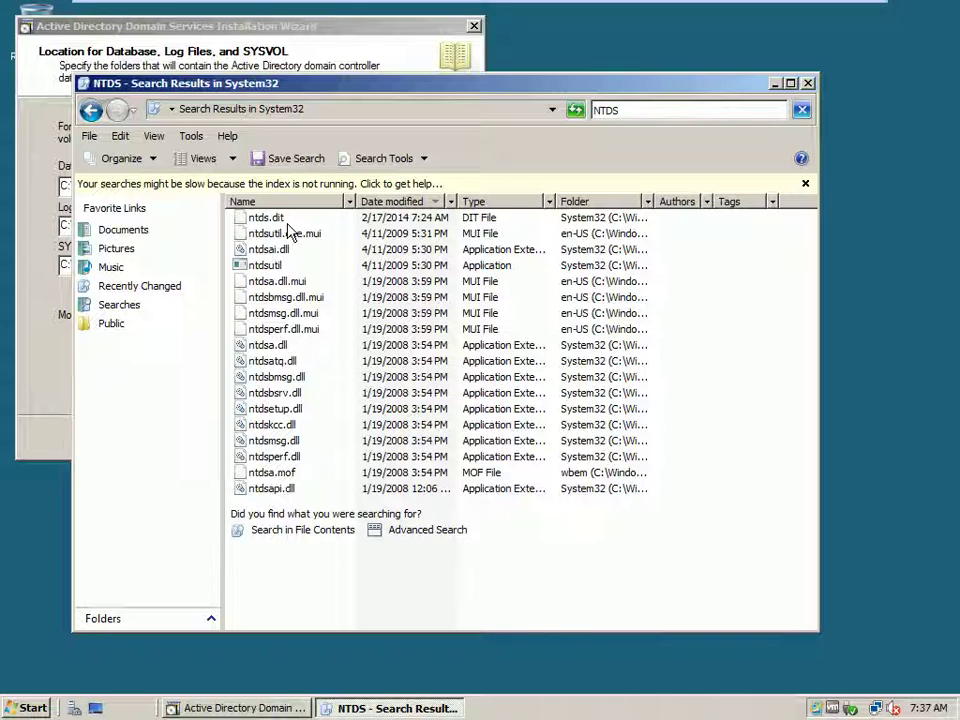
left_click(807, 85)
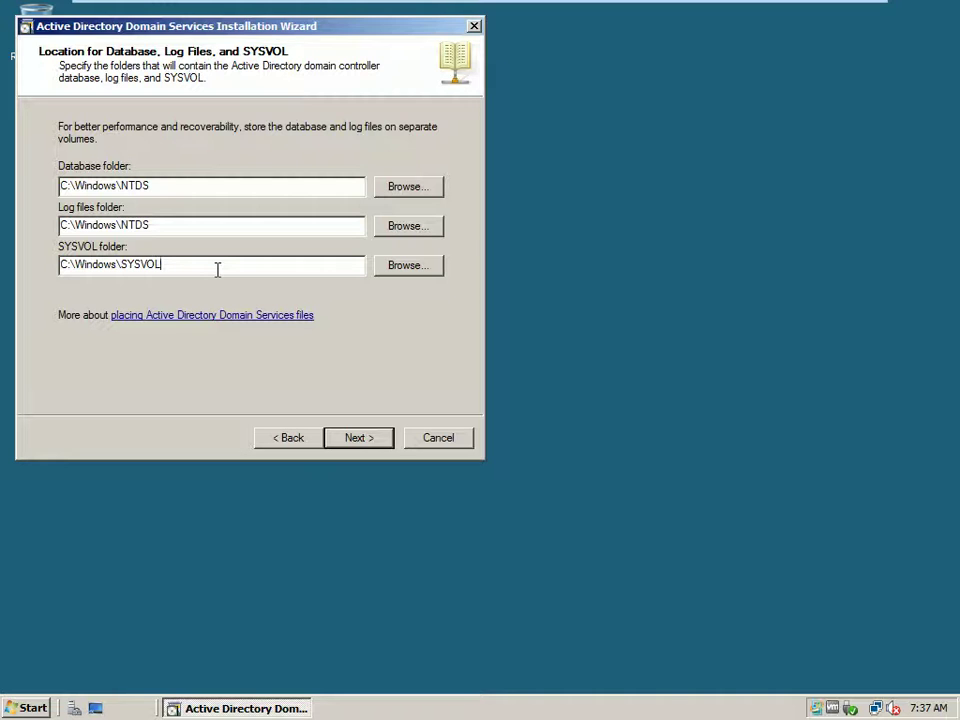
- Open the Local Users and Groups console, look at the local user accounts and close the console
key("super+r")
type("LUSR")
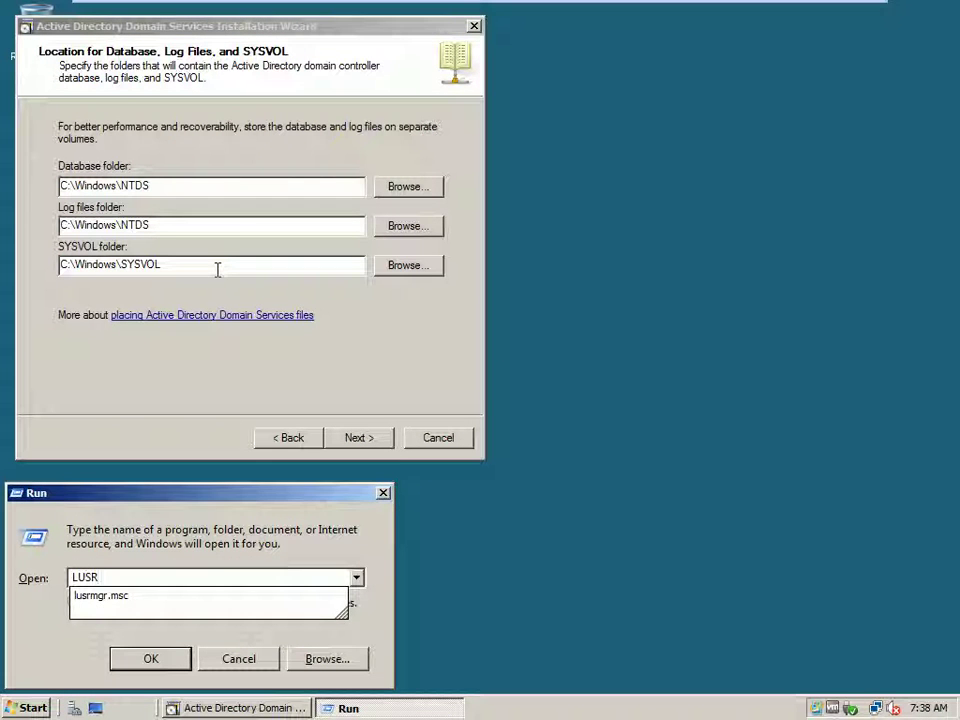
key("Return")
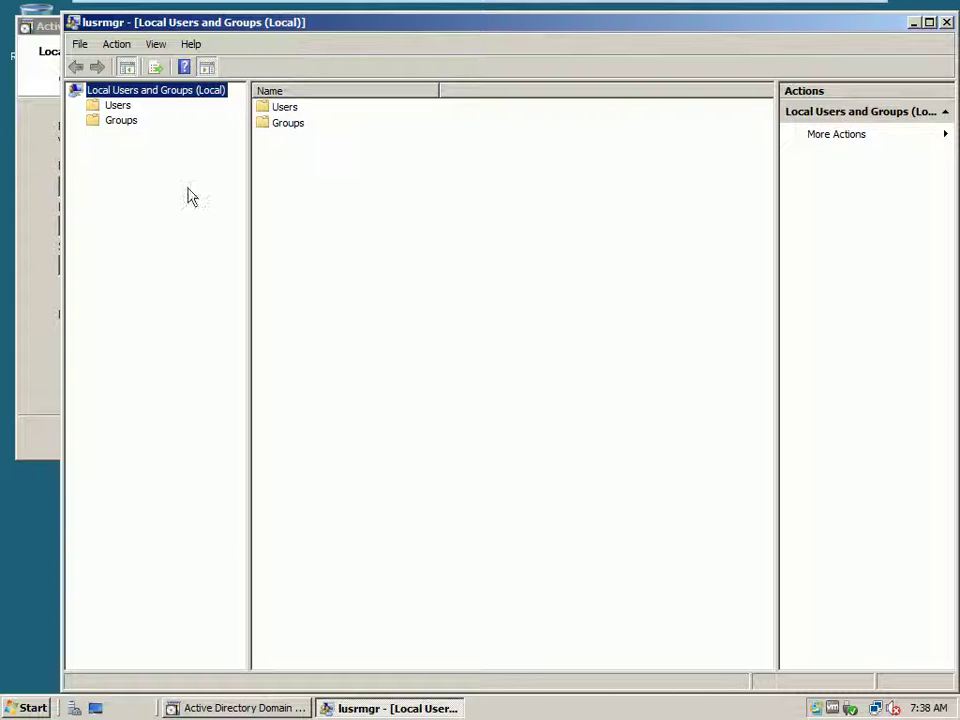
double_click(281, 107)
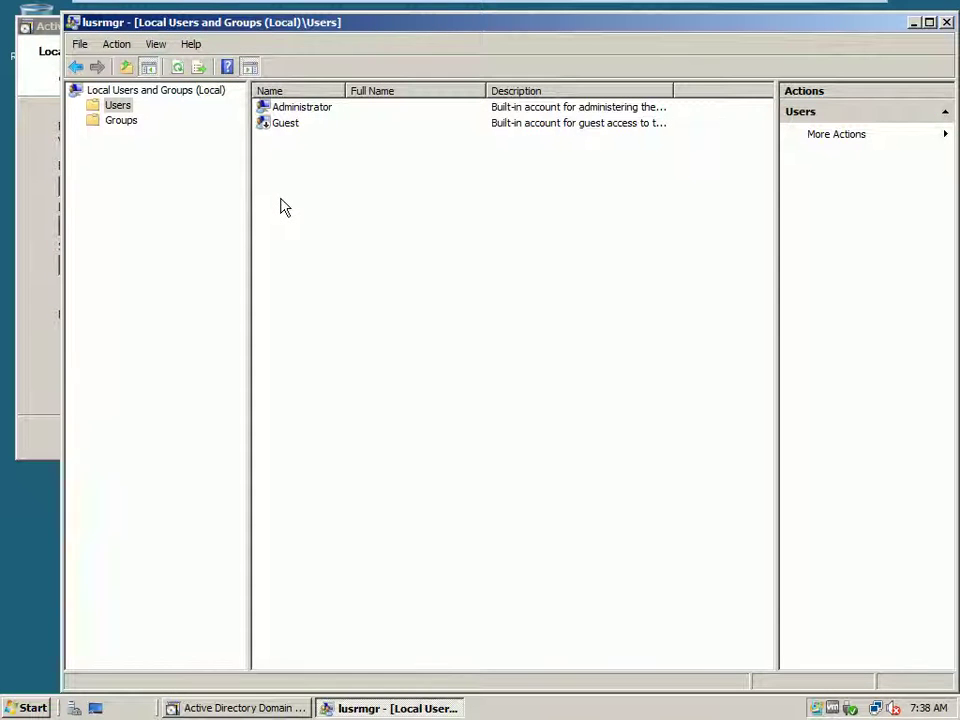
key("alt+F4")
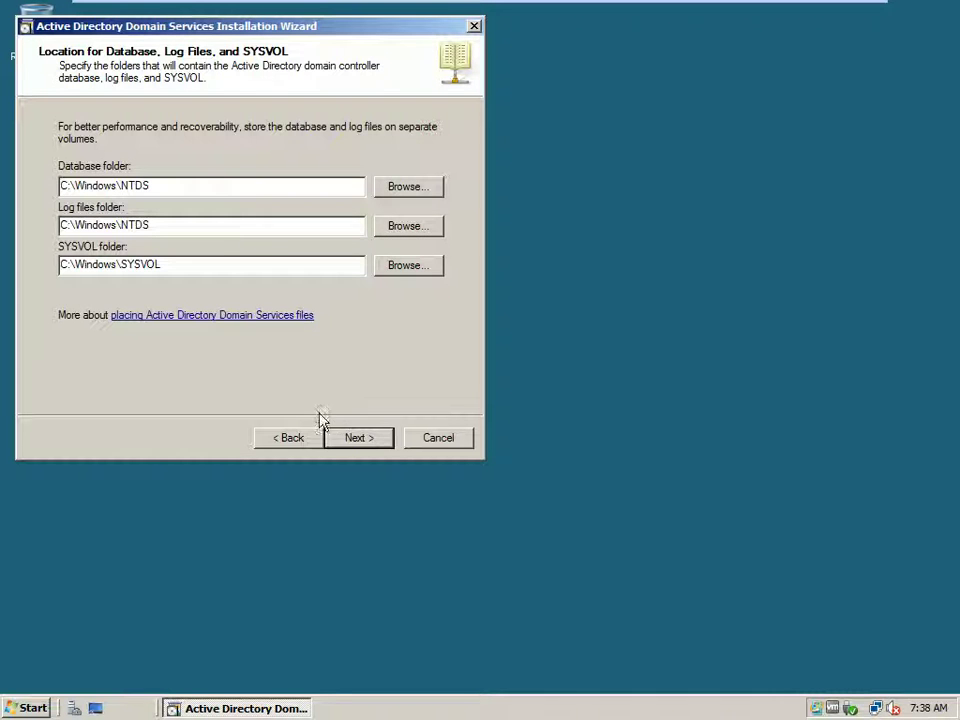
- Accept the default database, log and SYSVOL folders, enter and confirm the Directory Services Restore Mode administrator password, and continue
left_click(349, 441)
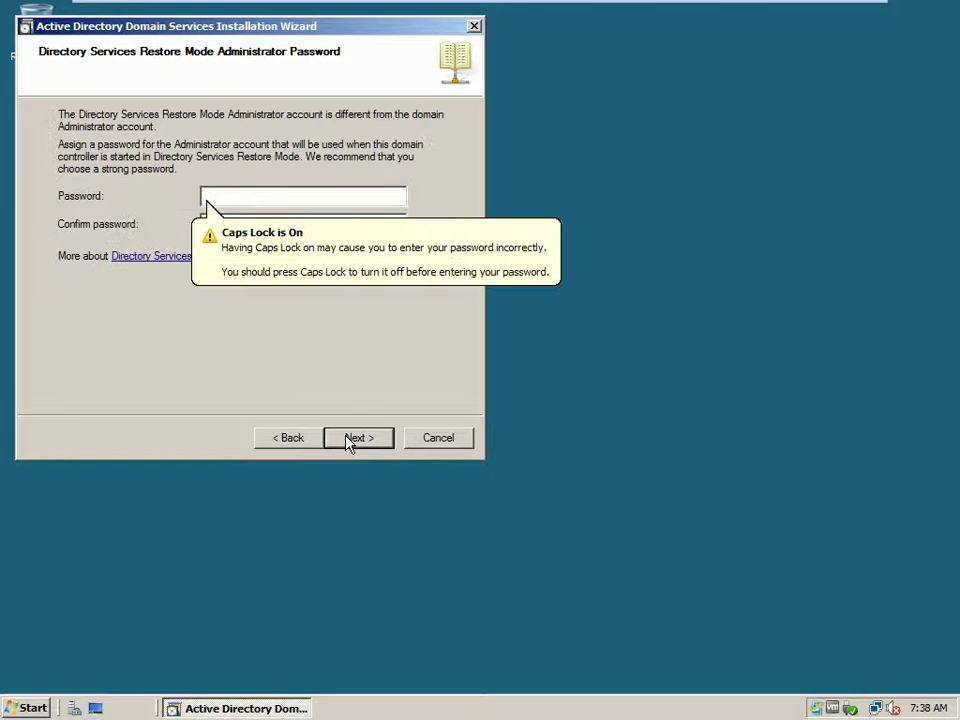
left_click(240, 193)
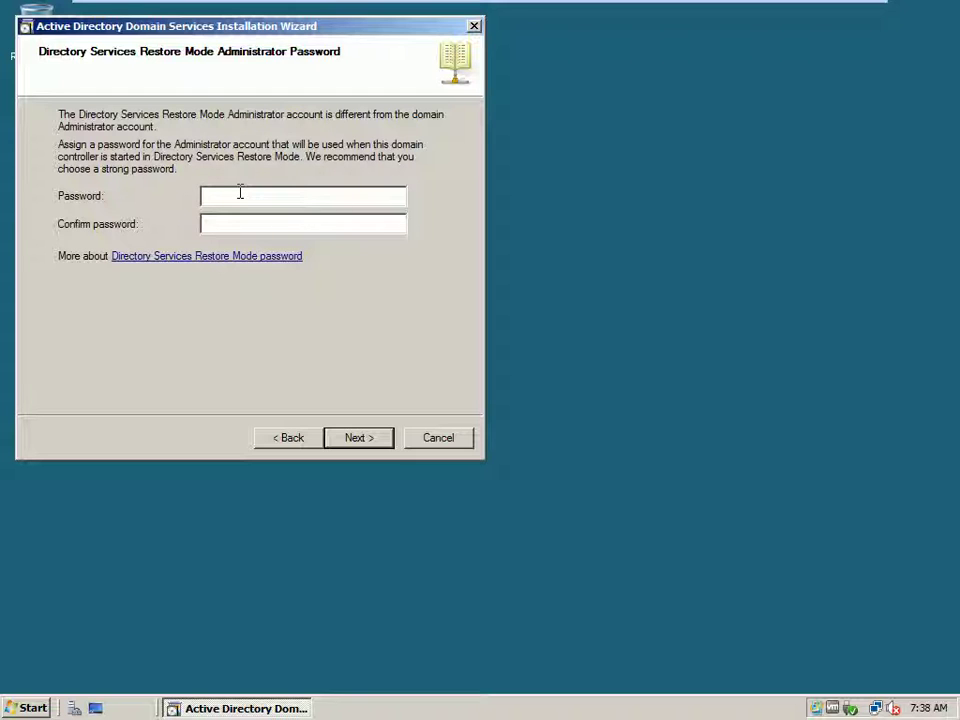
type("**********")
key("Tab")
type("**********")
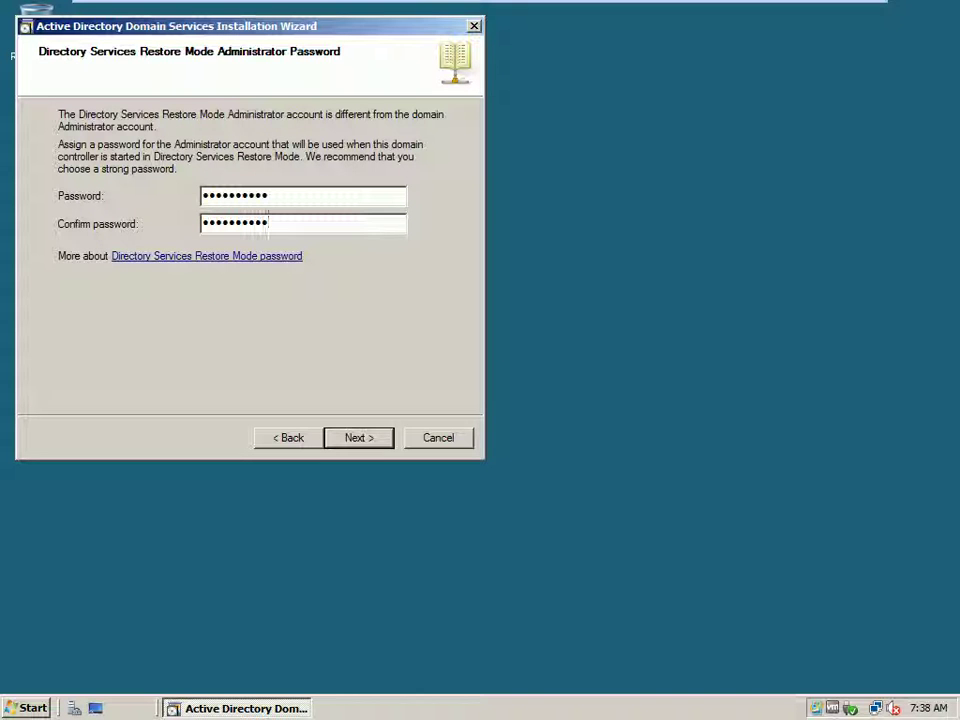
left_click(349, 440)
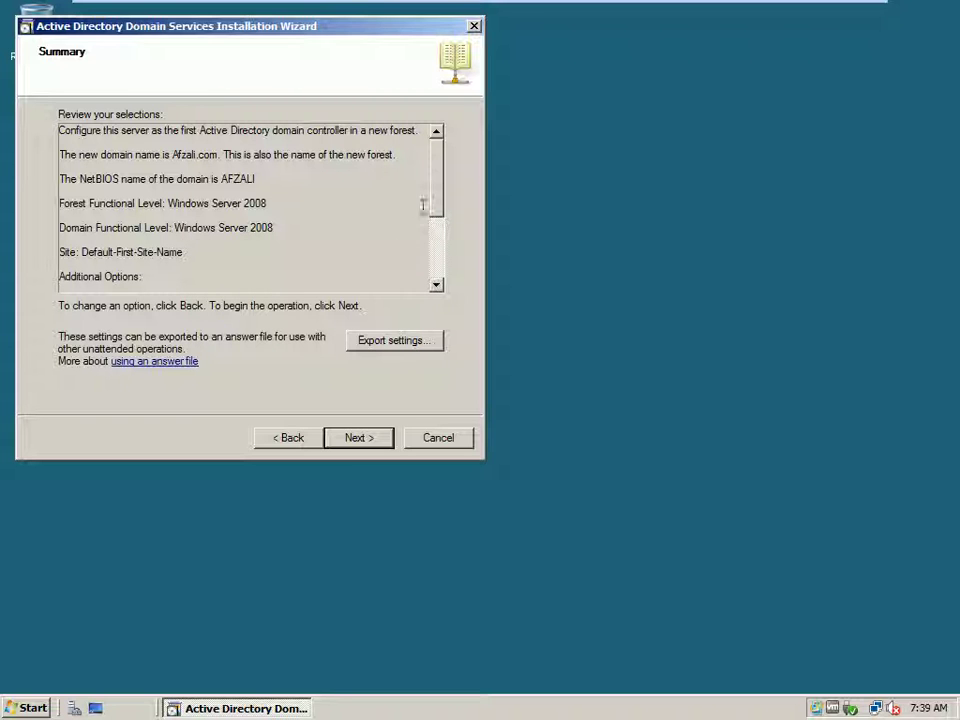
- Review the summary of selections and export the settings to the Desktop as a TXT answer file named Detials
left_click_drag(443, 195, 446, 231)
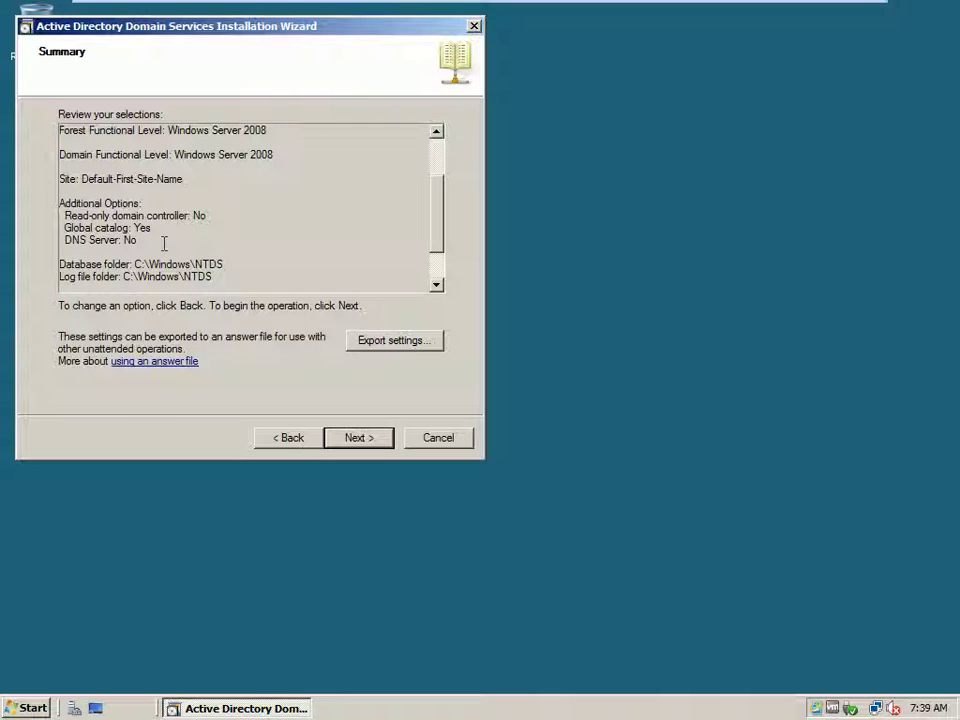
left_click_drag(155, 228, 92, 228)
left_click(103, 250)
left_click(418, 342)
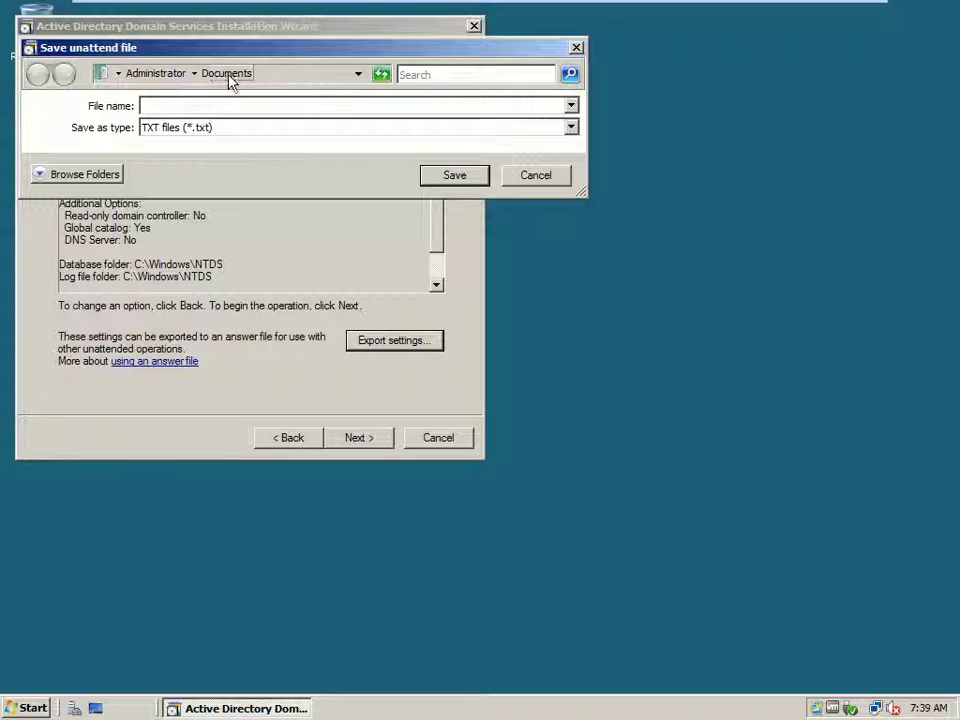
left_click(195, 75)
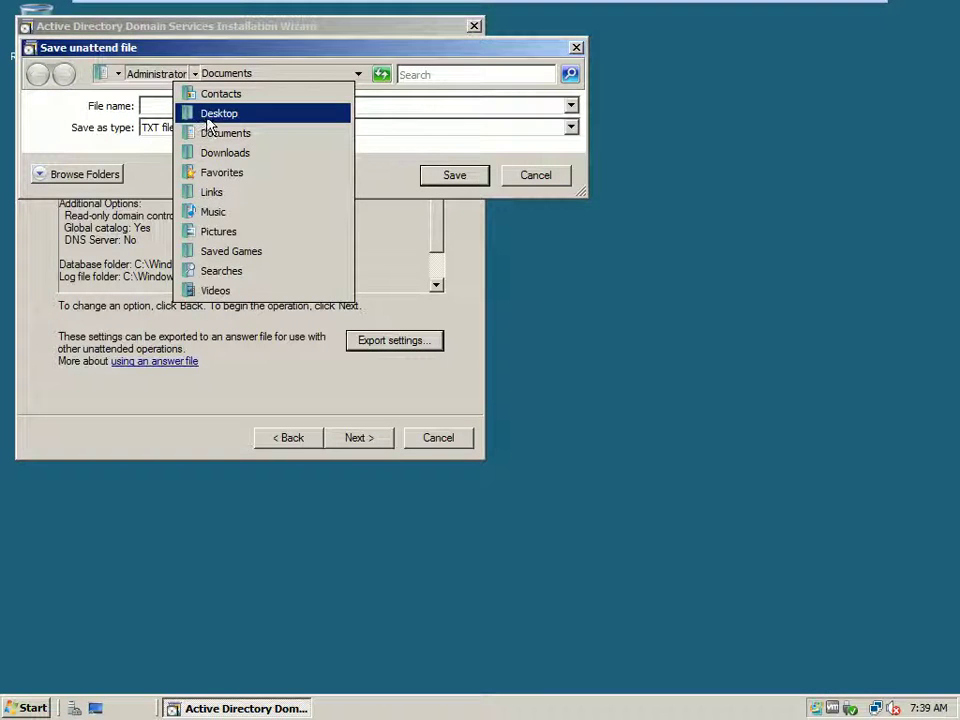
left_click(203, 118)
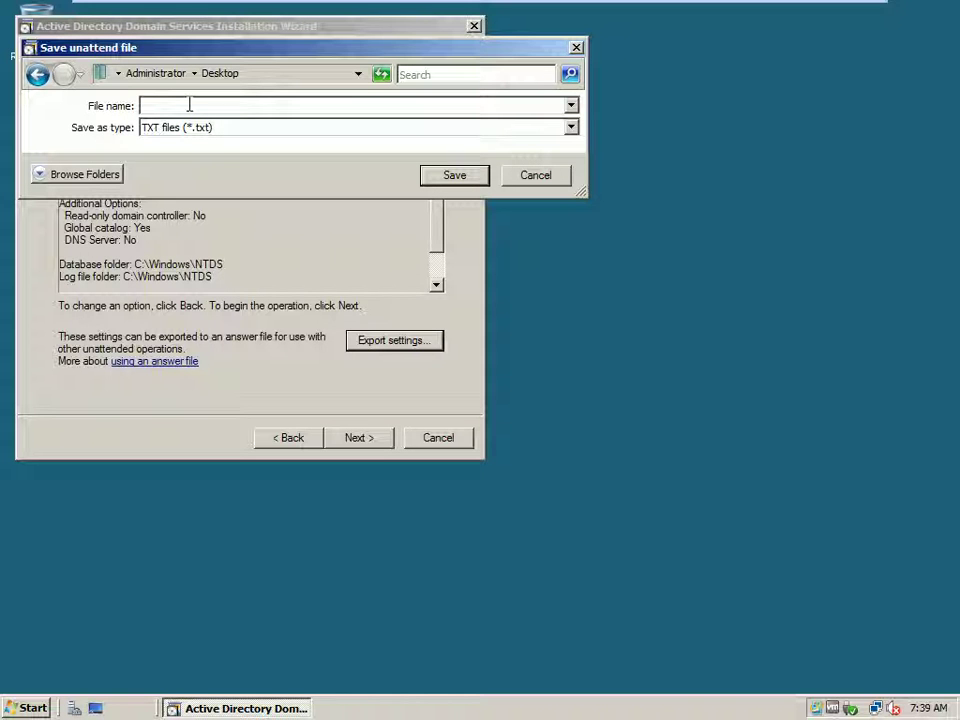
type("Detials")
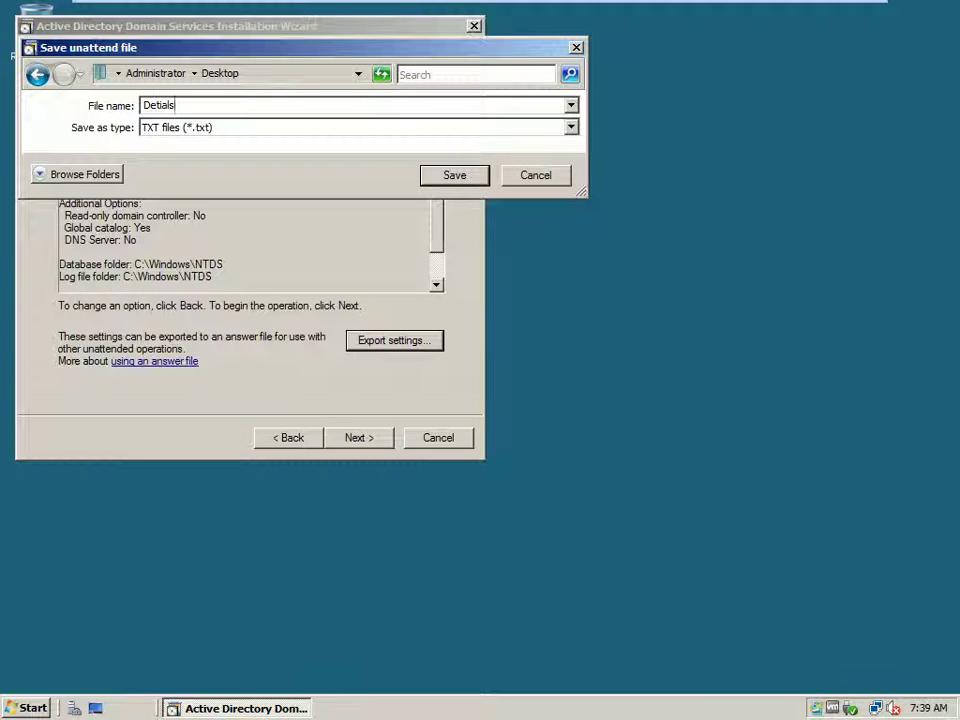
key("Return")
left_click(588, 414)
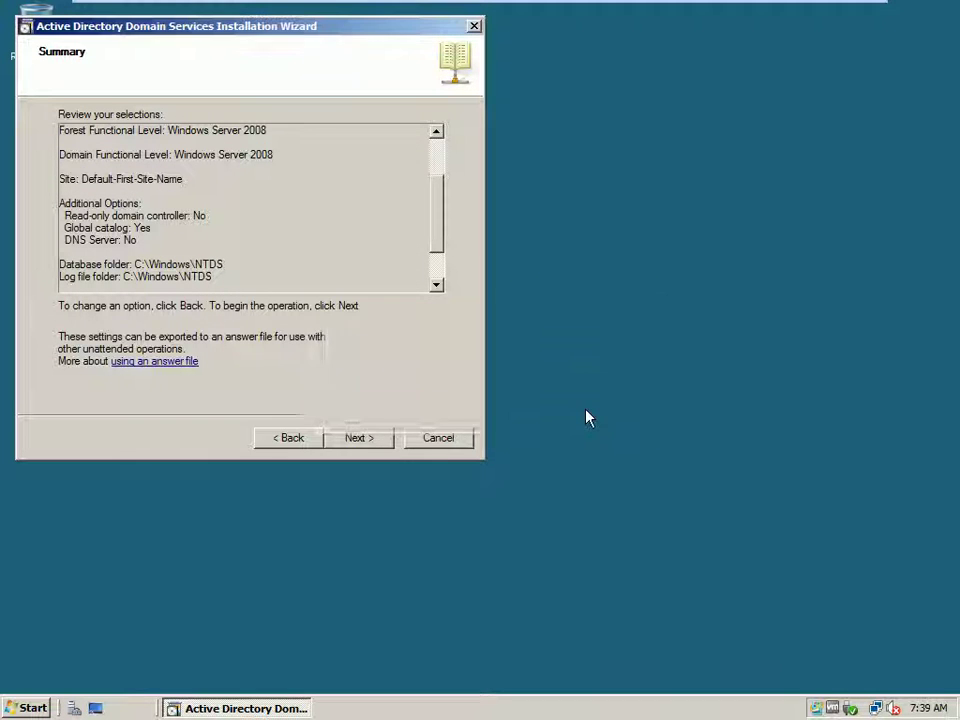
- Start the Active Directory Domain Services configuration, and read through the exported Detials answer file before closing it
left_click_drag(313, 28, 477, 140)
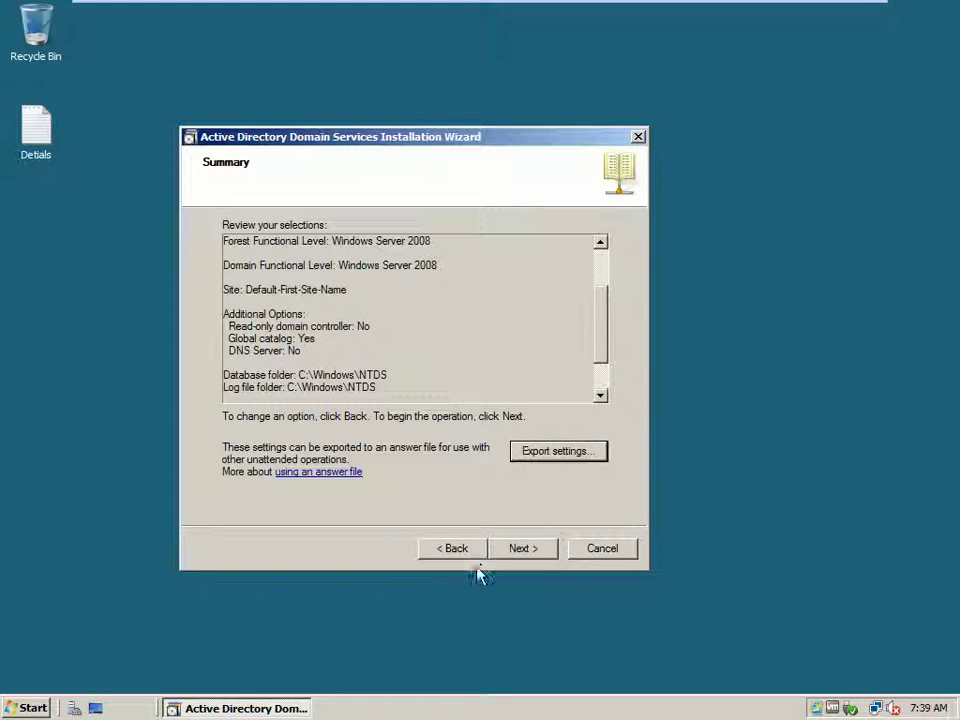
left_click(517, 556)
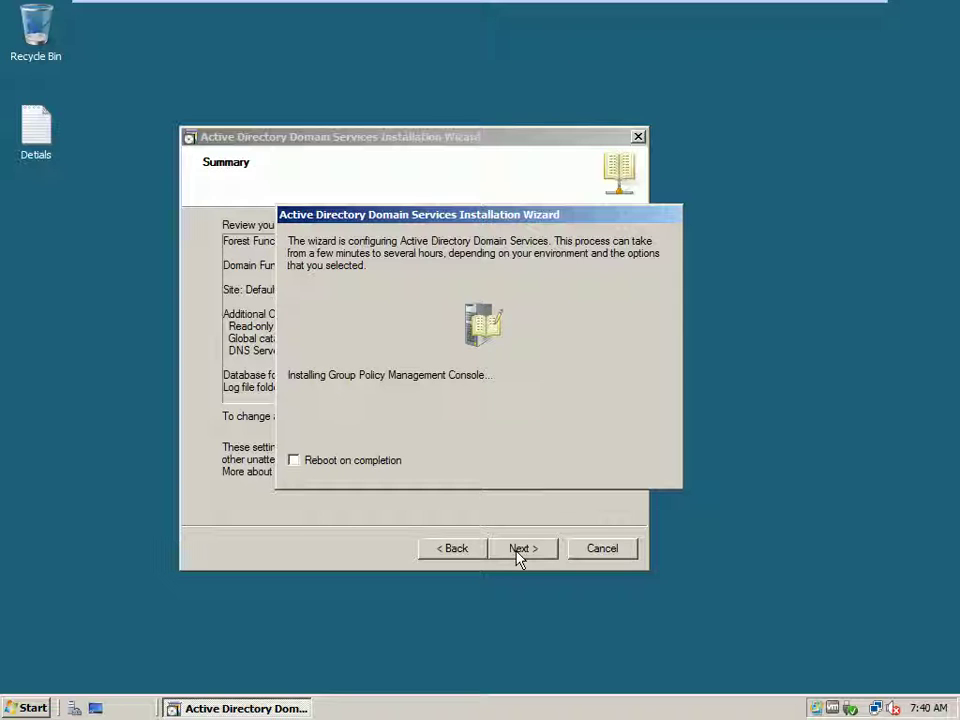
double_click(52, 138)
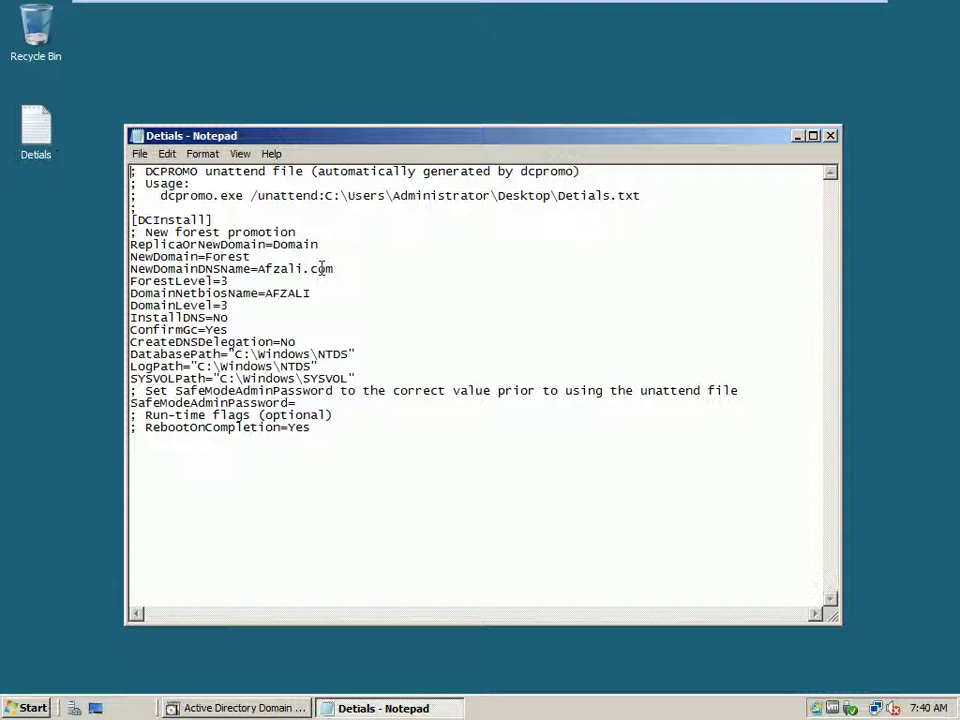
left_click(813, 135)
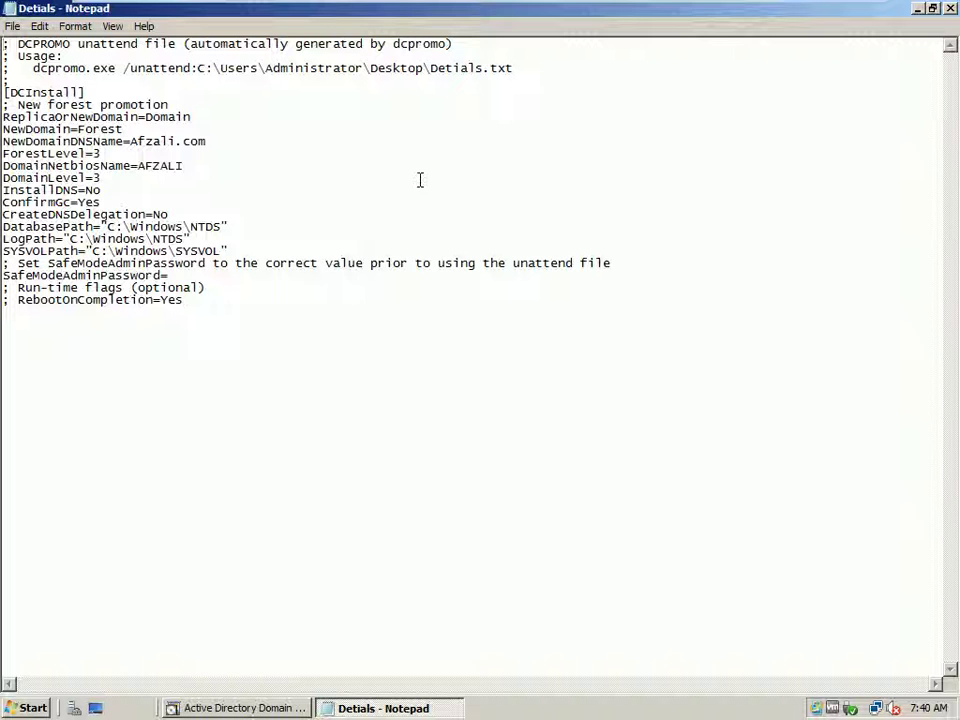
key("alt+F4")
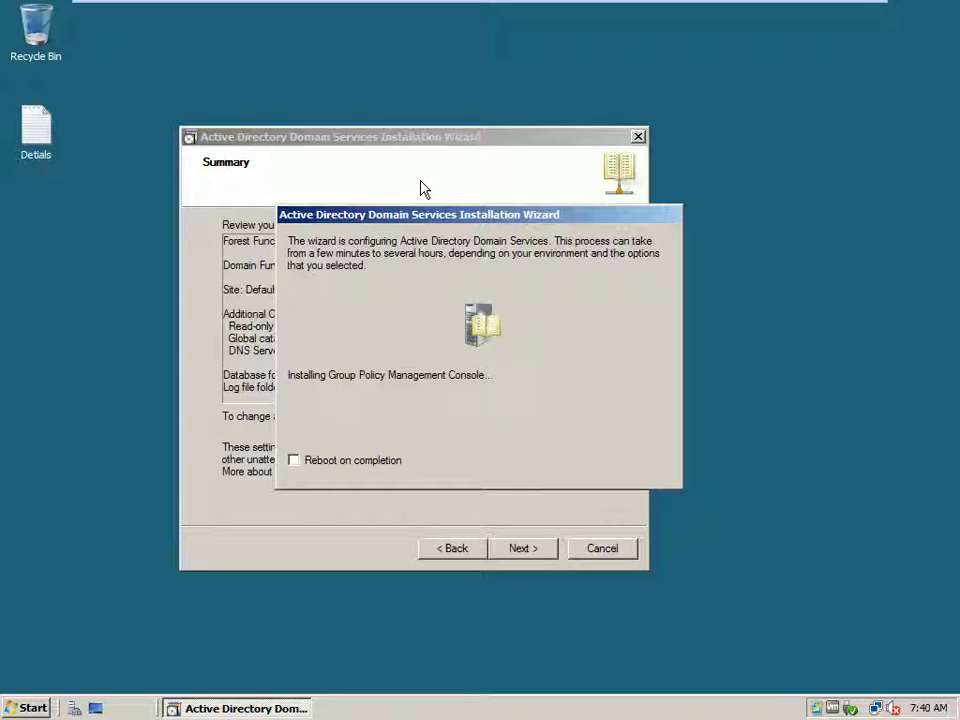
- Open Network Connections through ncpa.cpl and bring up the Internet Protocol Version 4 (TCP/IPv4) properties of the Local Area Connection
key("super+r")
type("ncpa.c")
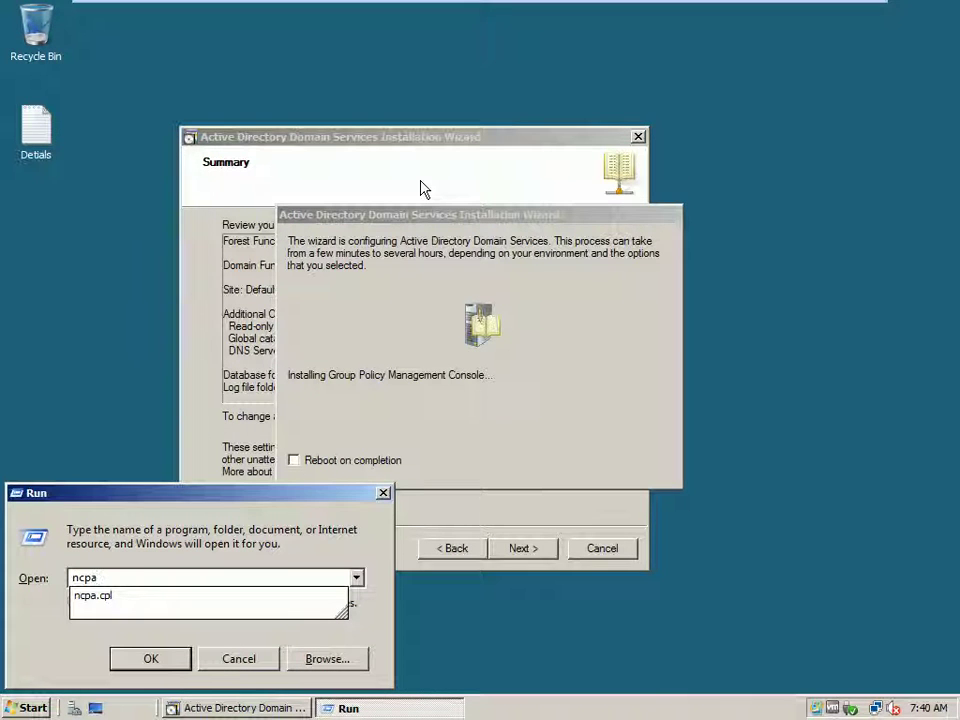
type("pl")
key("Return")
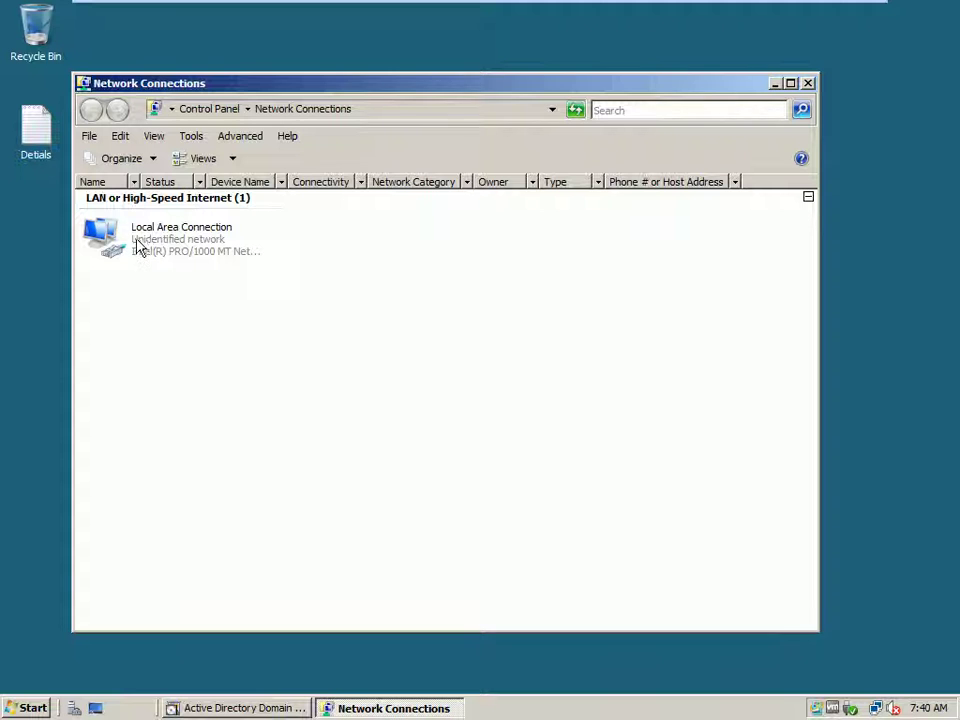
left_click(137, 246)
right_click(137, 246)
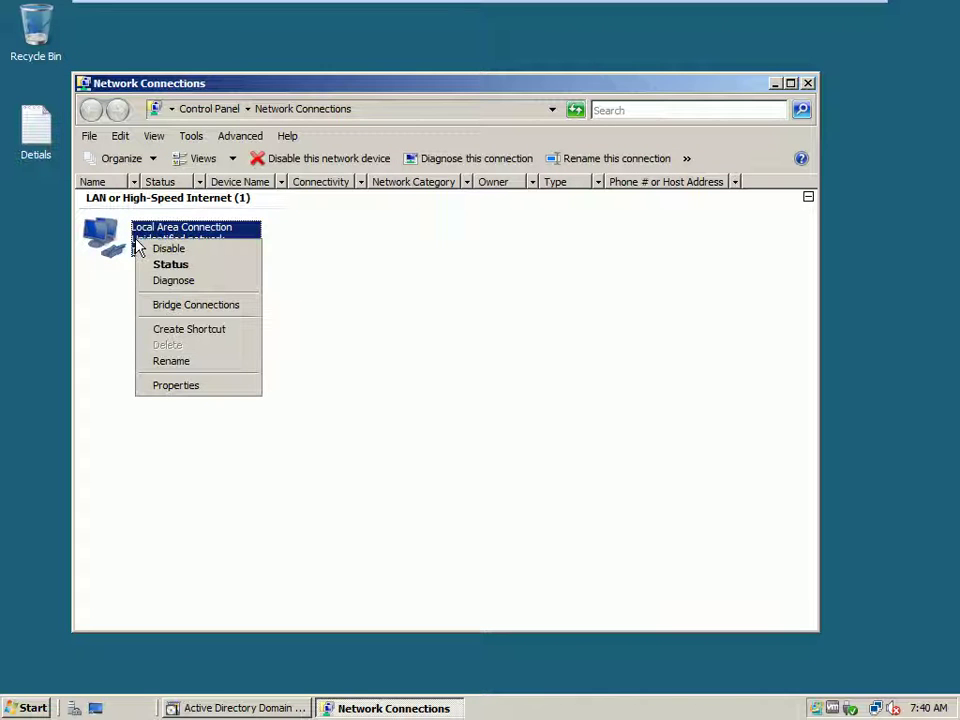
left_click(177, 388)
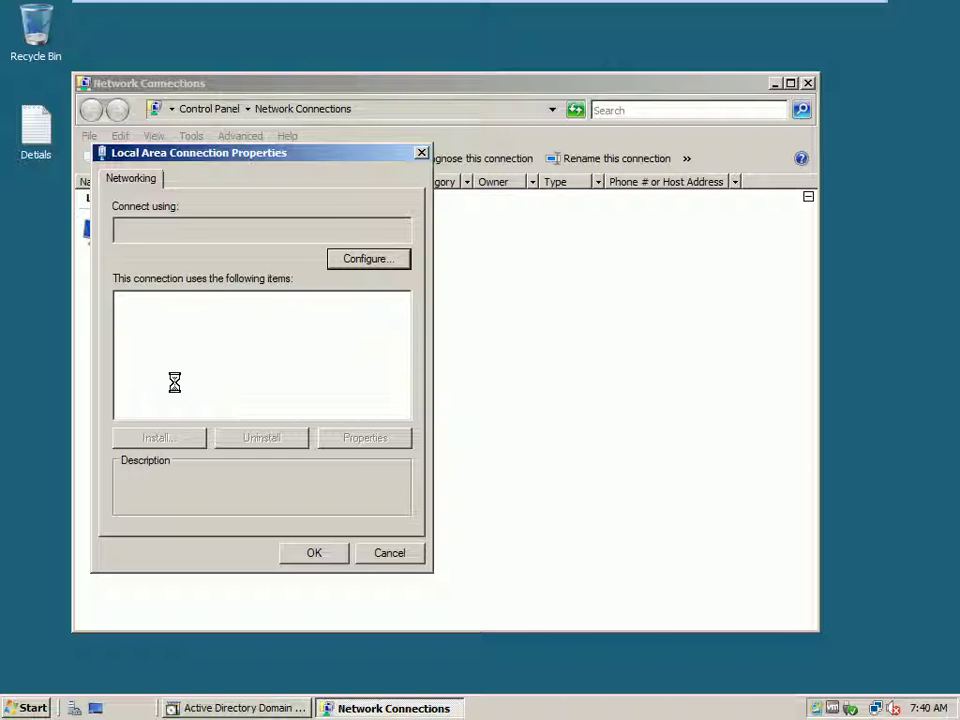
left_click(257, 364)
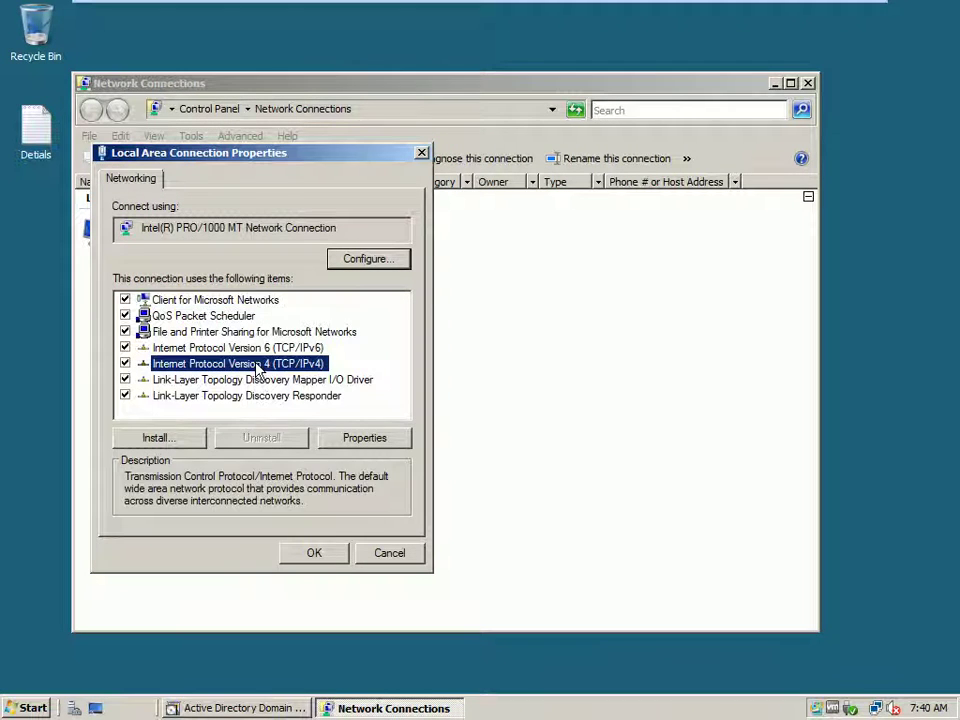
double_click(257, 364)
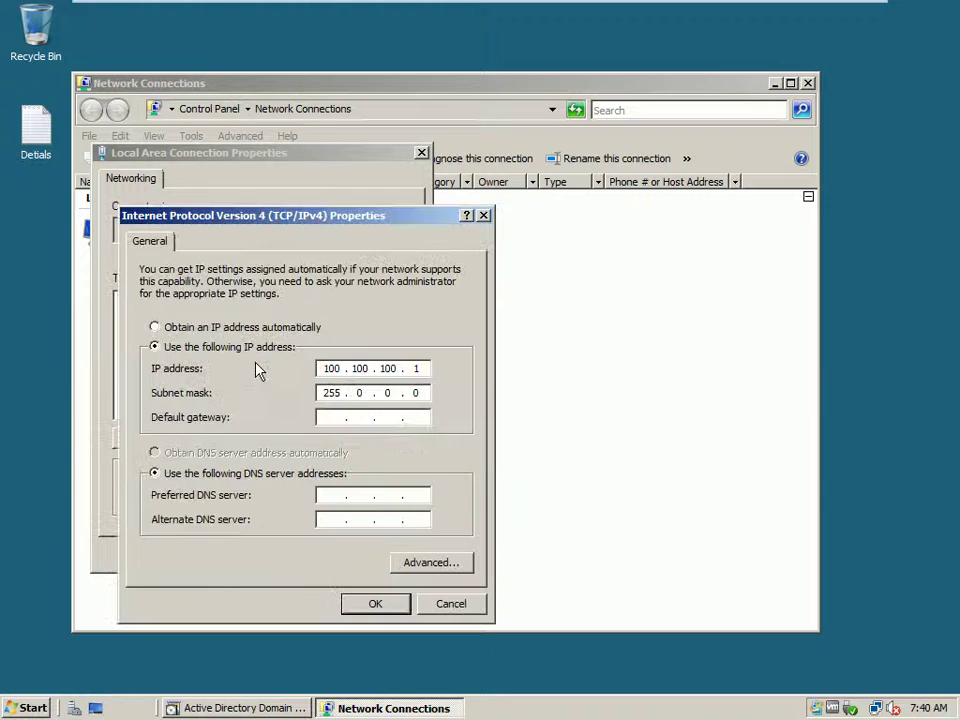
- Replace the connection's static IP address with 192.168.2.1 and its subnet mask with 255.255.255.0
double_click(418, 368)
key("BackSpace")
key("BackSpace")
key("BackSpace")
key("BackSpace")
key("BackSpace")
key("BackSpace")
key("BackSpace")
key("BackSpace")
key("BackSpace")
key("BackSpace")
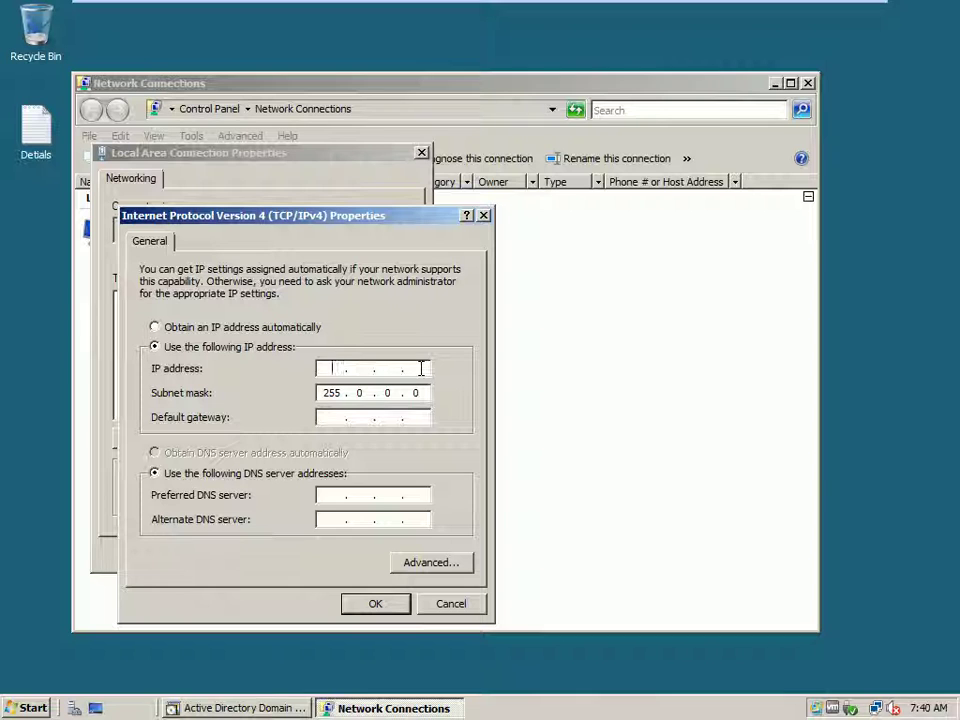
left_click(421, 393)
key("BackSpace")
key("BackSpace")
key("BackSpace")
key("BackSpace")
key("BackSpace")
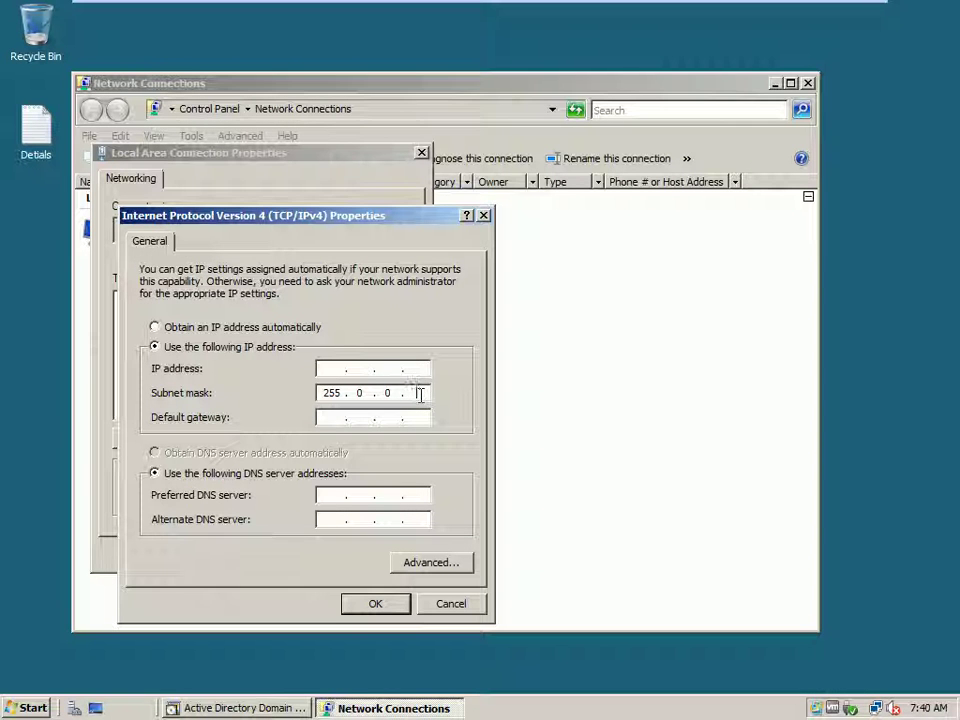
key("BackSpace")
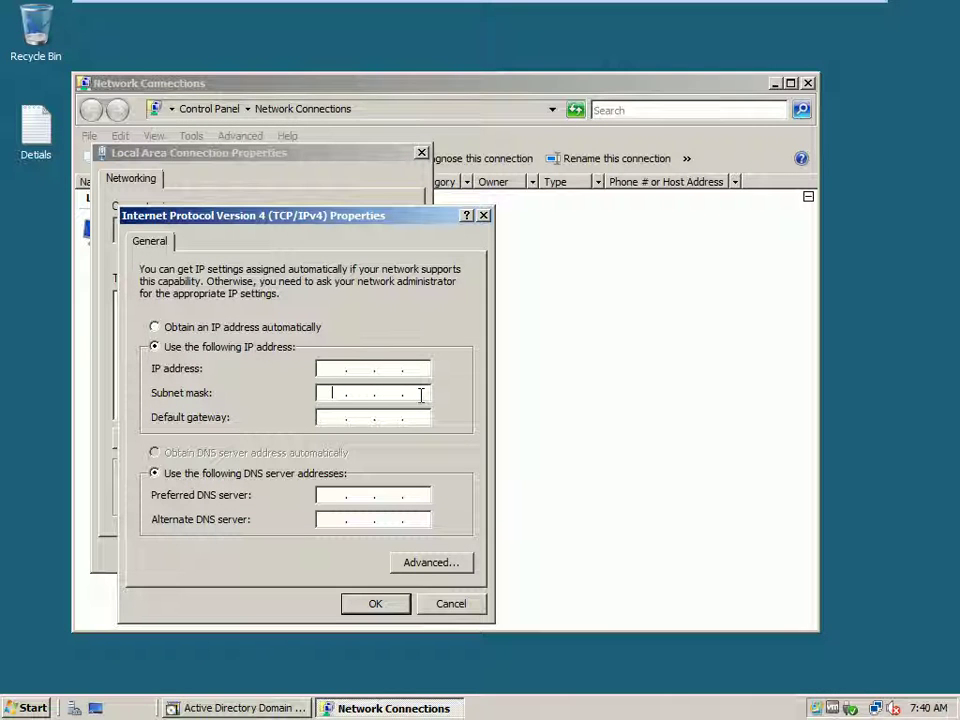
left_click(330, 368)
type("192 . ")
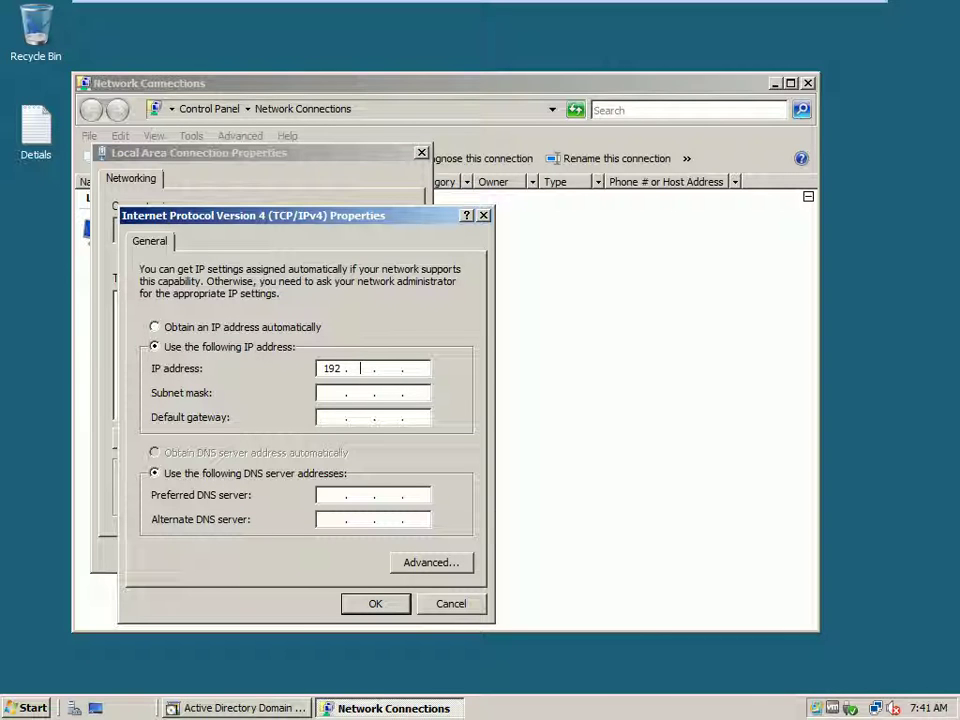
type("16")
type("82.")
type("168")
key("Tab")
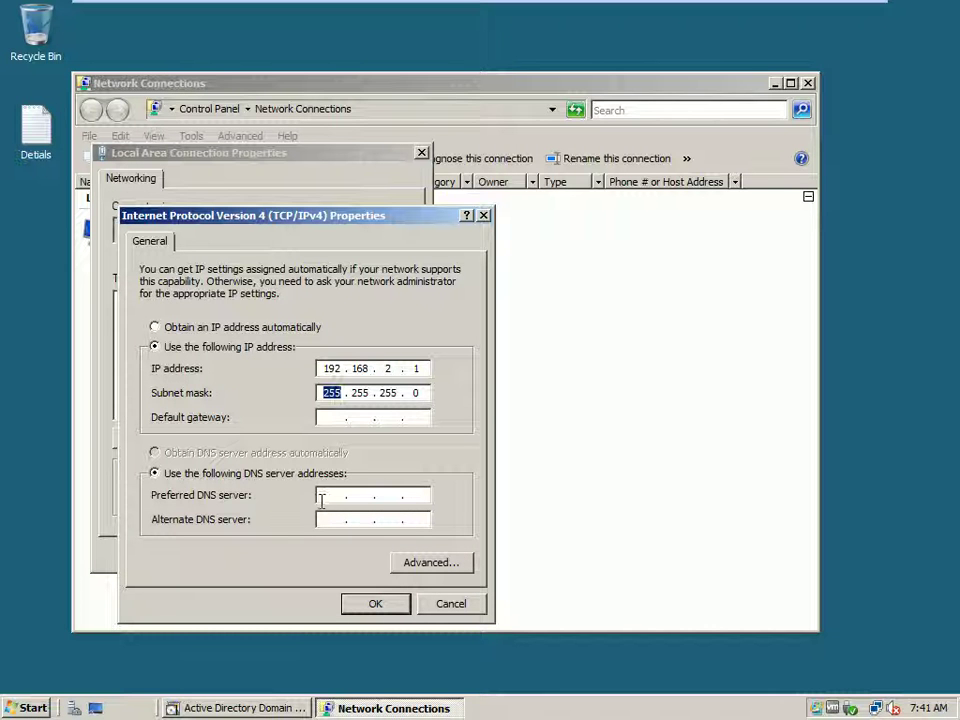
- Leave the DNS server addresses empty, apply the IPv4 and connection settings, and close the Network Connections window
left_click(319, 495)
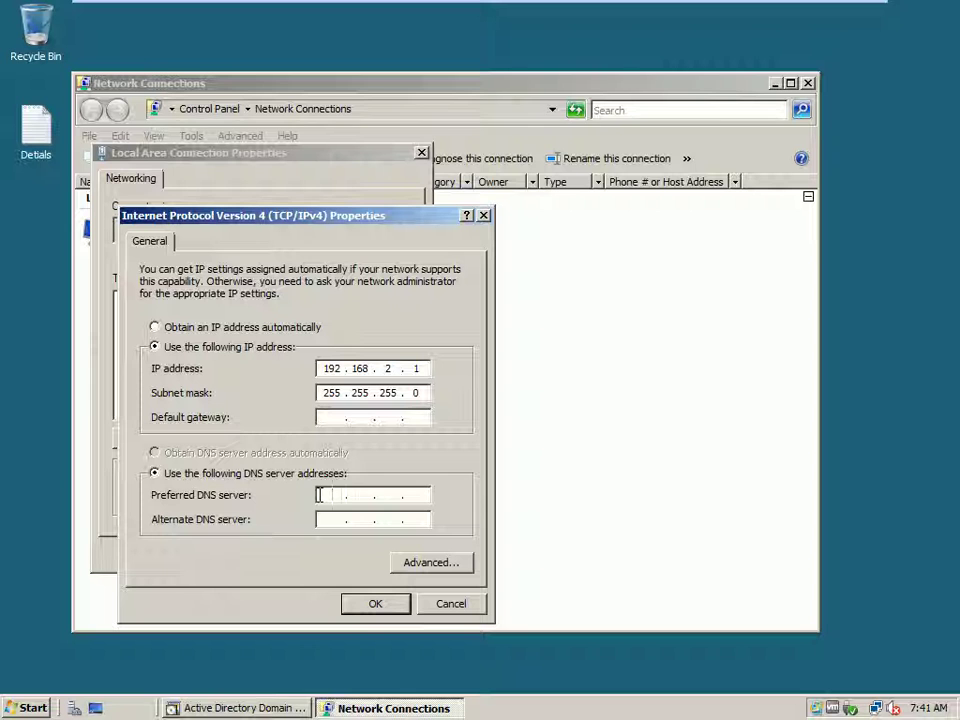
left_click(362, 609)
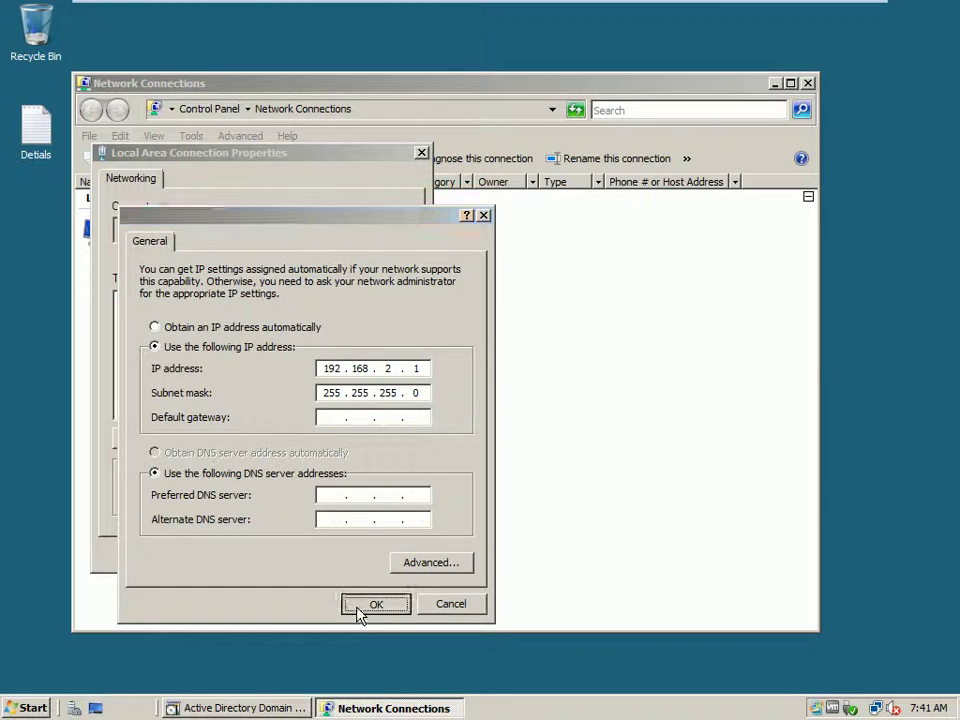
left_click(315, 553)
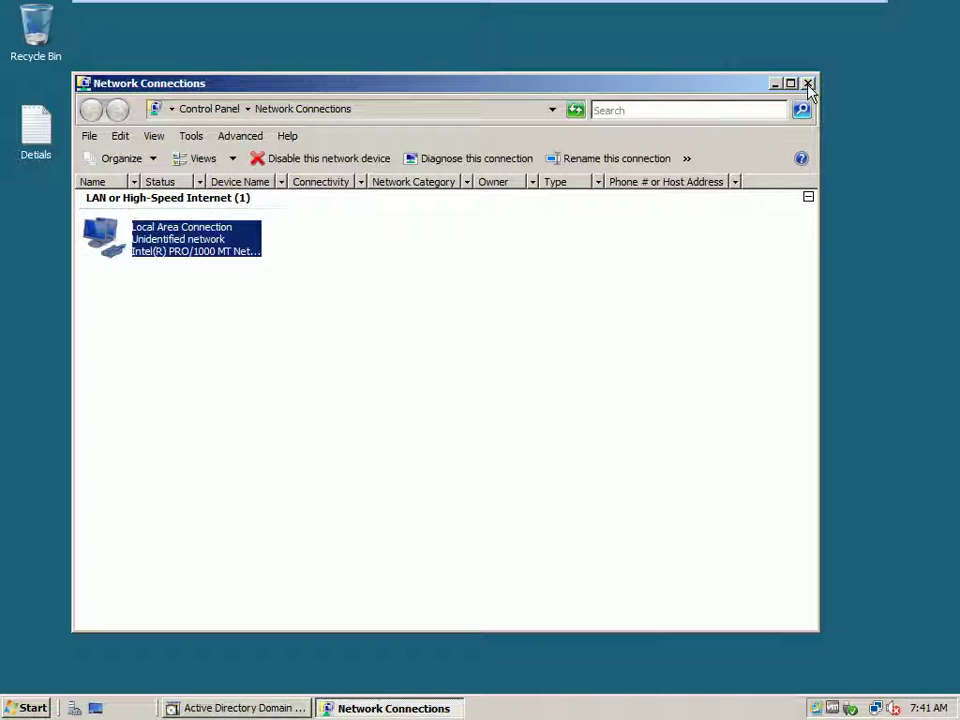
left_click(809, 86)
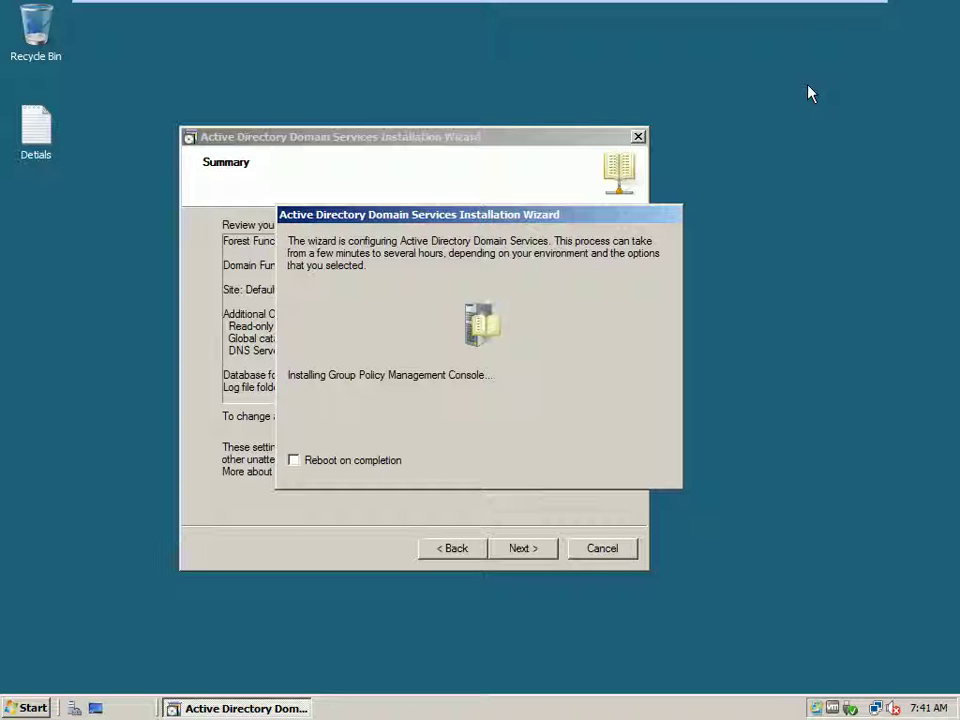
right_click(720, 8)
left_click(787, 170)
right_click(787, 173)
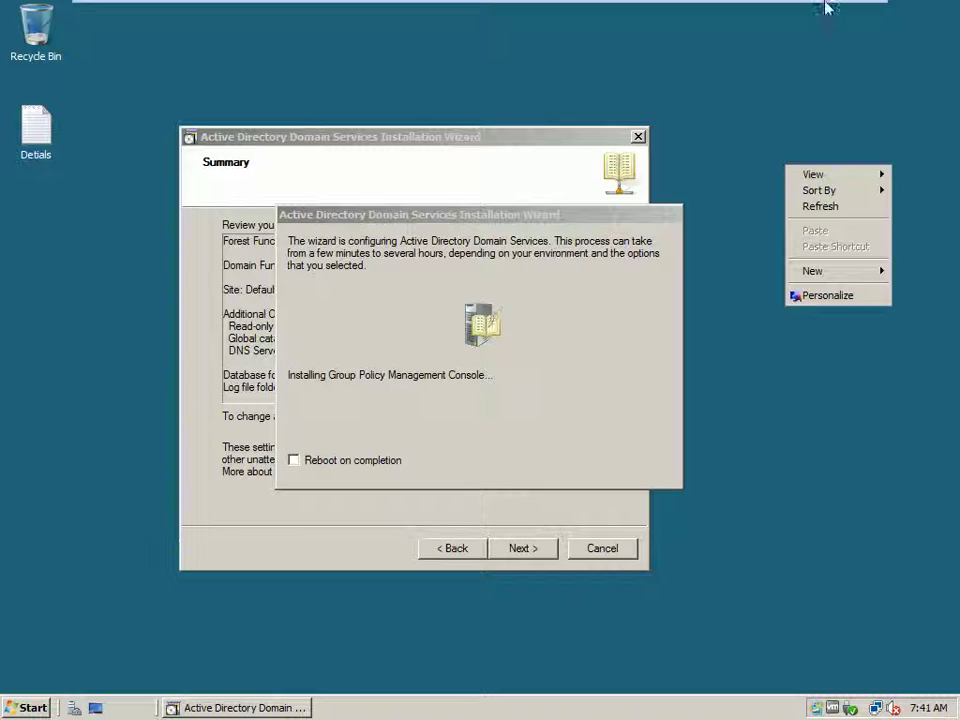
left_click(820, 207)
left_click(616, 274)
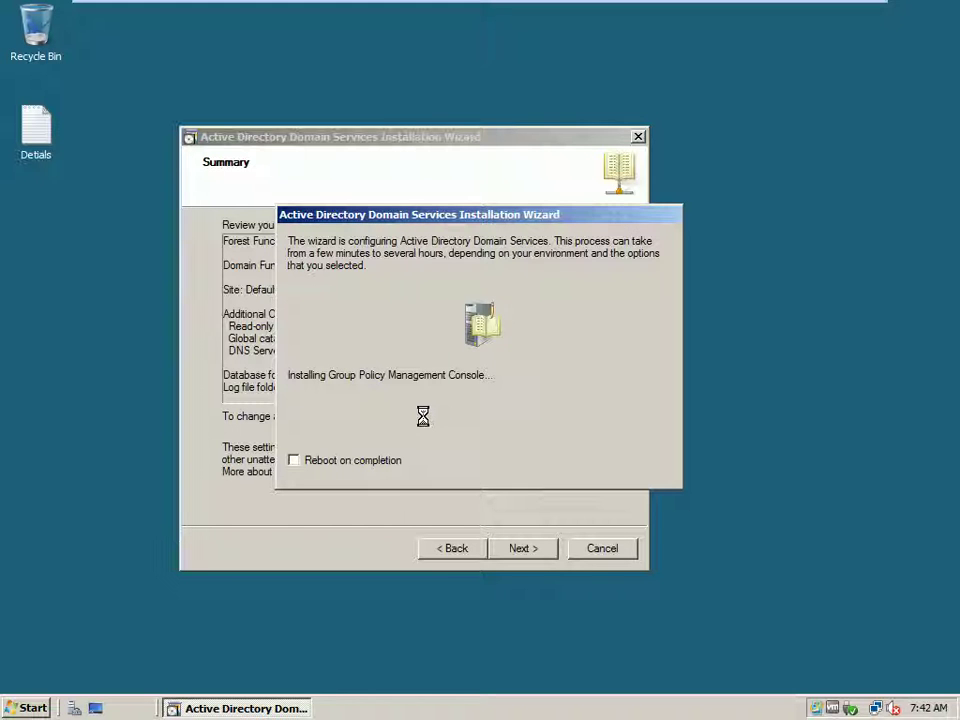
right_click(120, 137)
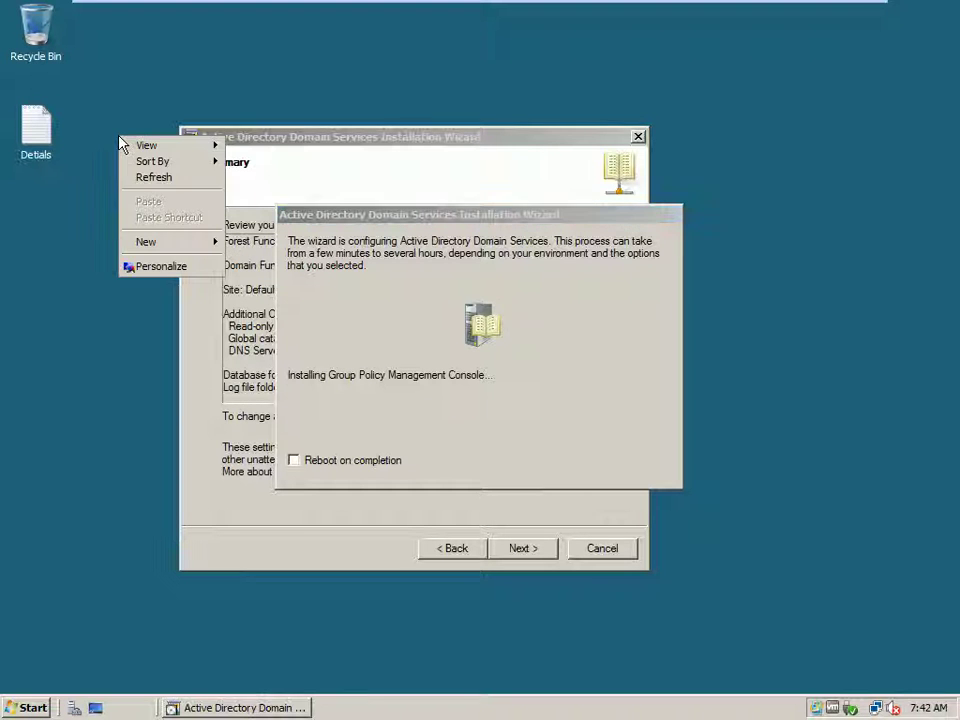
left_click(152, 178)
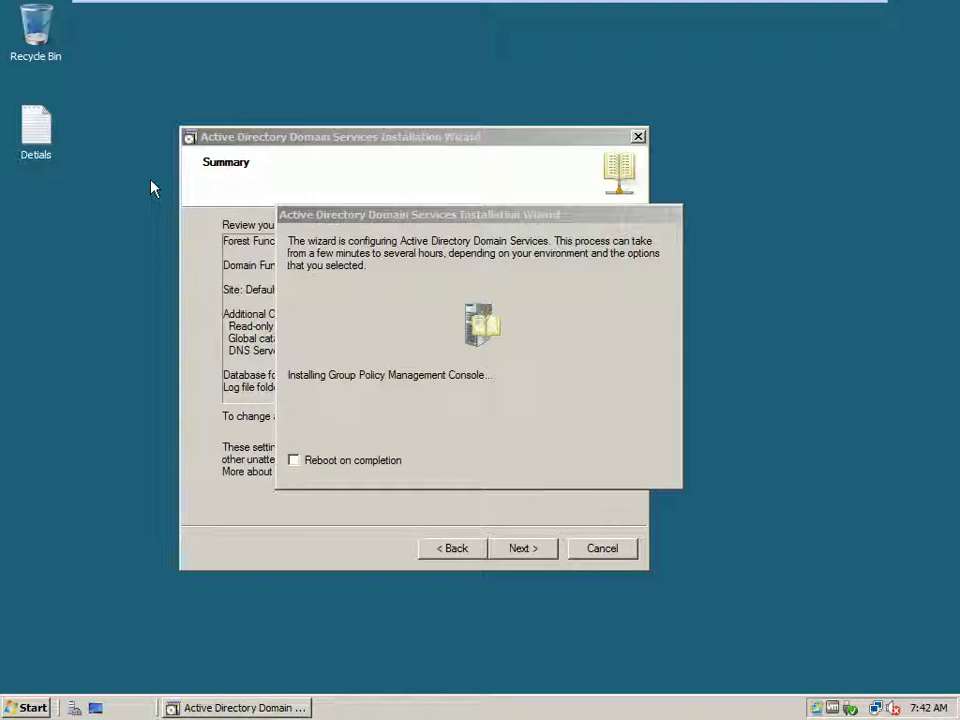
- Open Active Directory Users and Computers while the installation runs, dismiss its warning, examine the console tree and close the console
key("super")
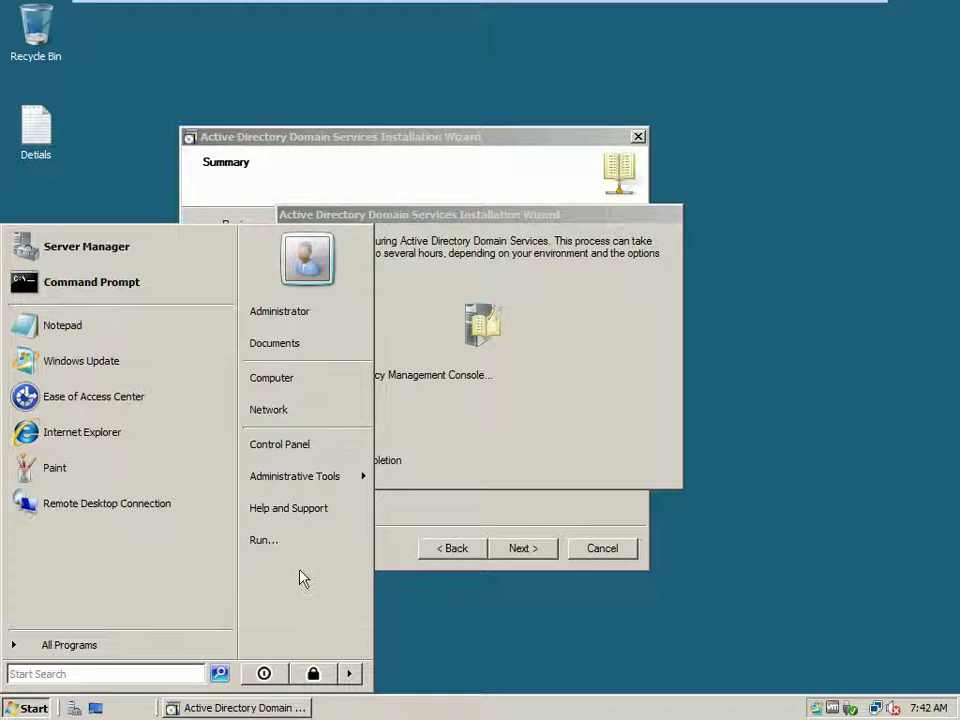
mouse_move(292, 485)
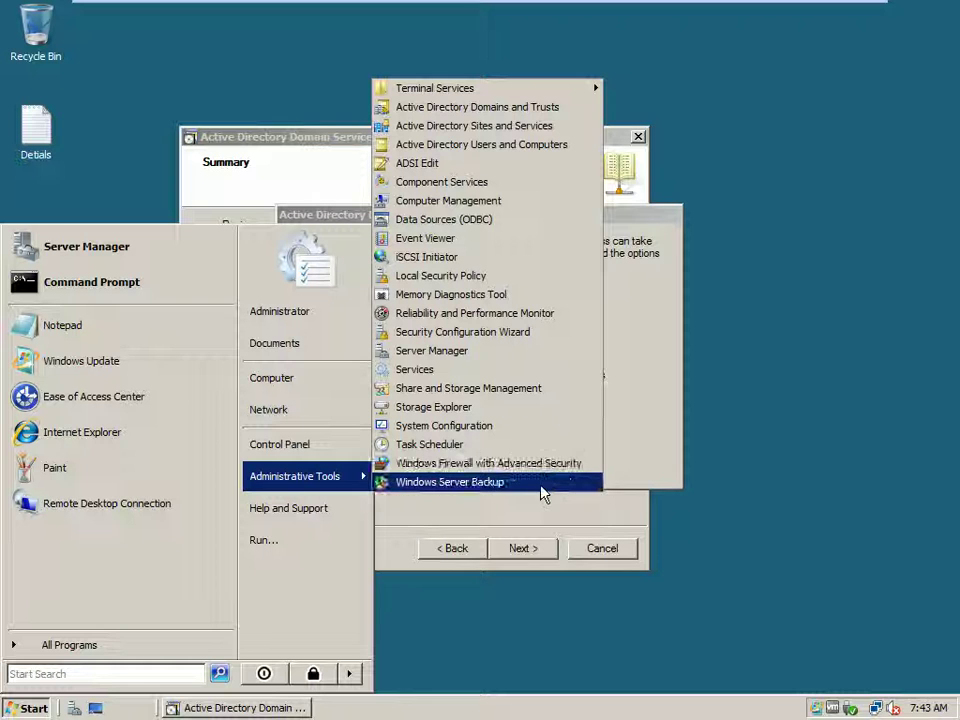
left_click(504, 148)
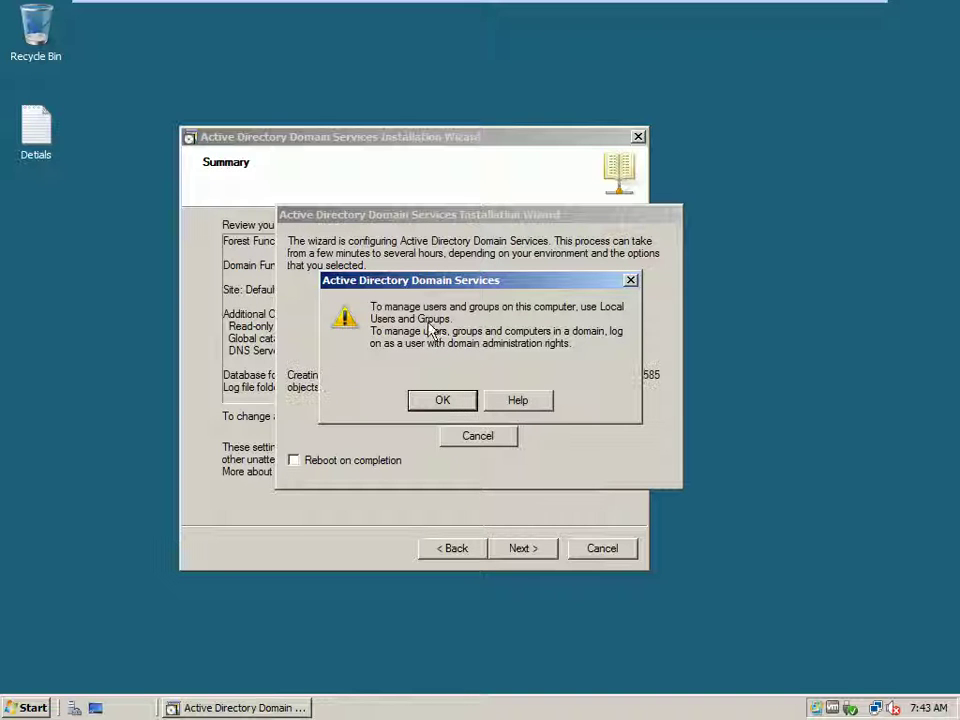
left_click(631, 282)
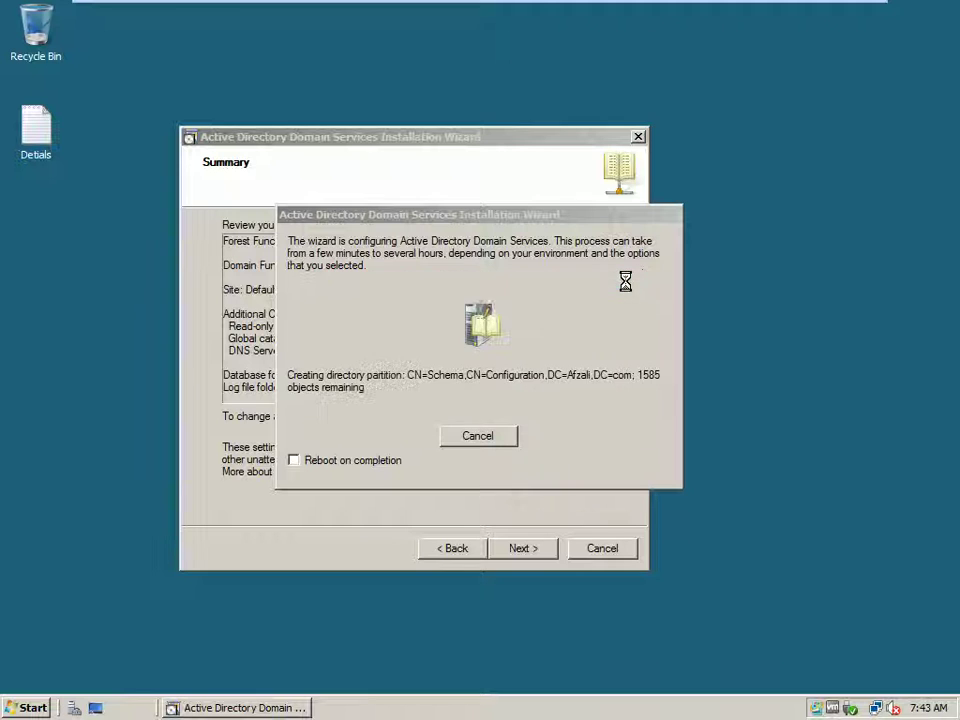
right_click(741, 152)
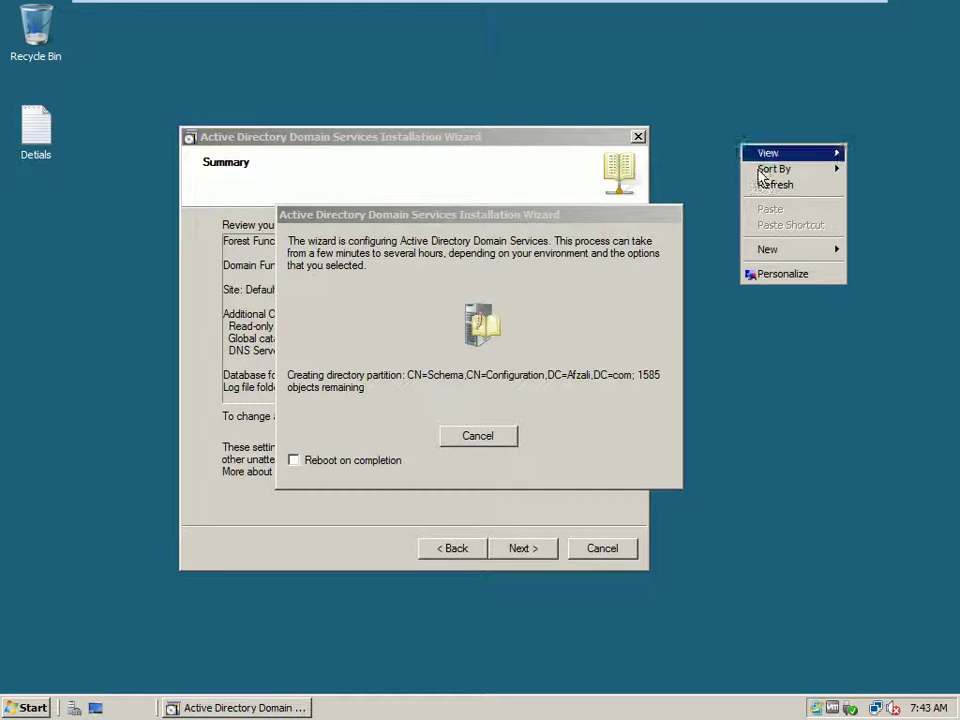
left_click(768, 186)
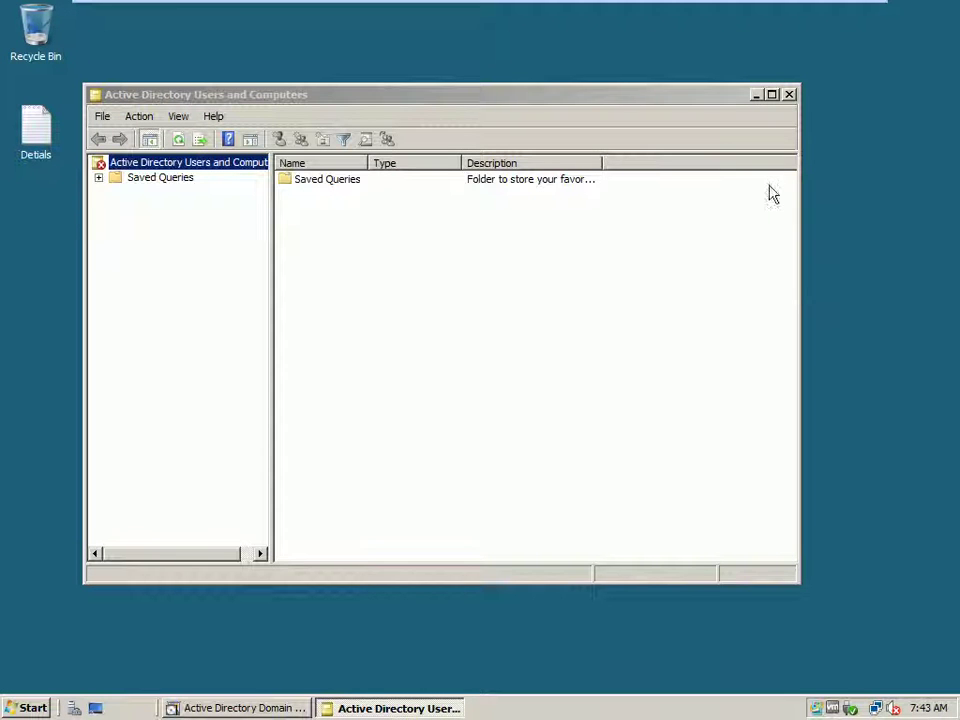
left_click(101, 189)
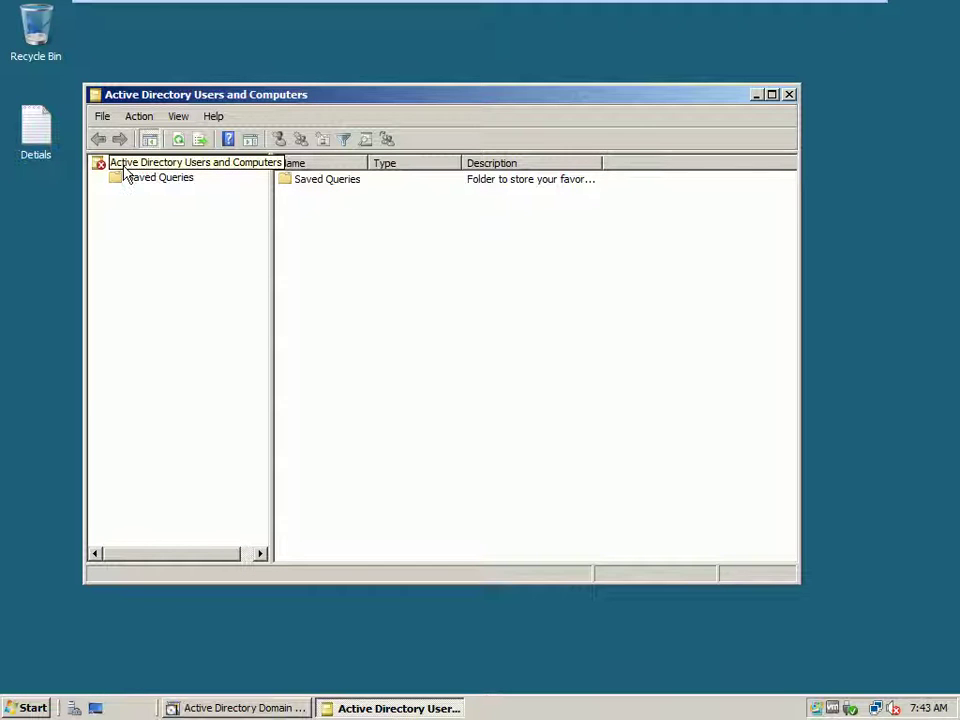
left_click(125, 166)
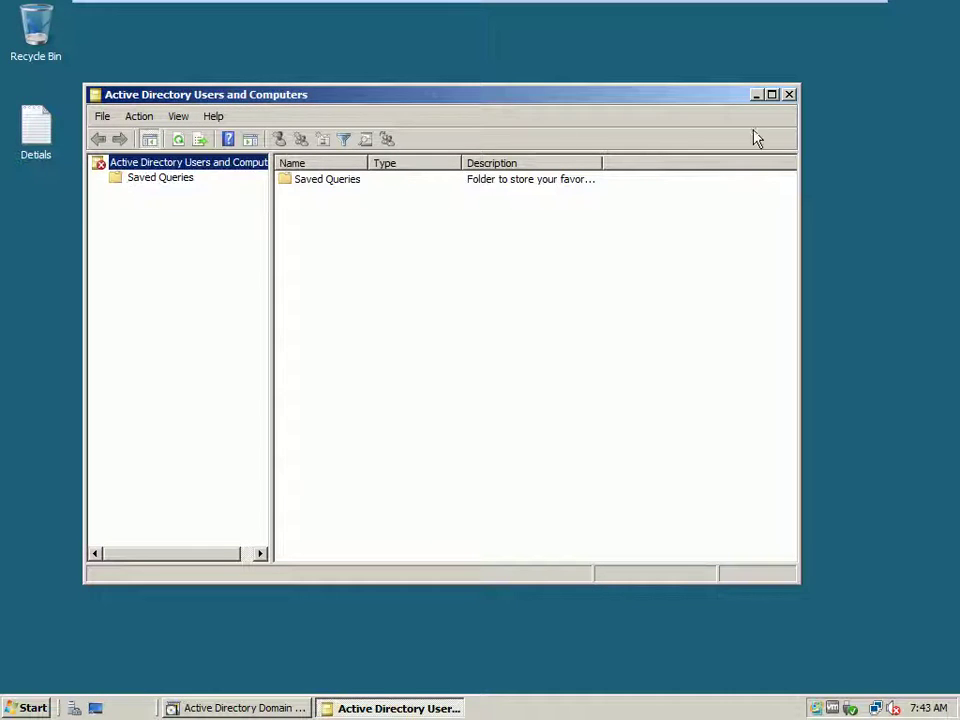
left_click(790, 95)
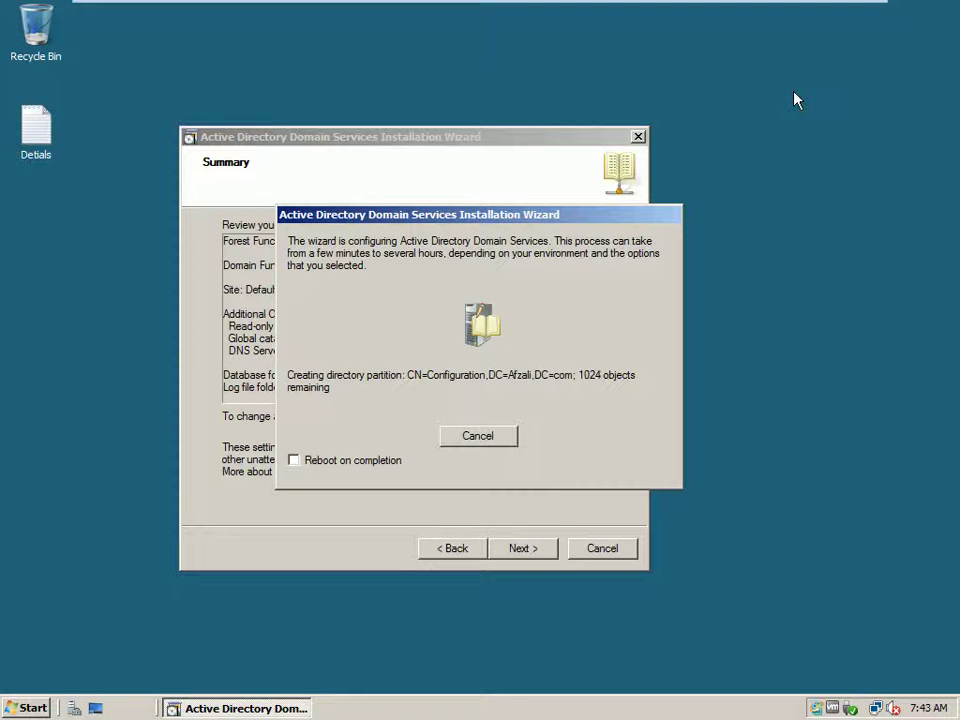
right_click(795, 99)
left_click(812, 134)
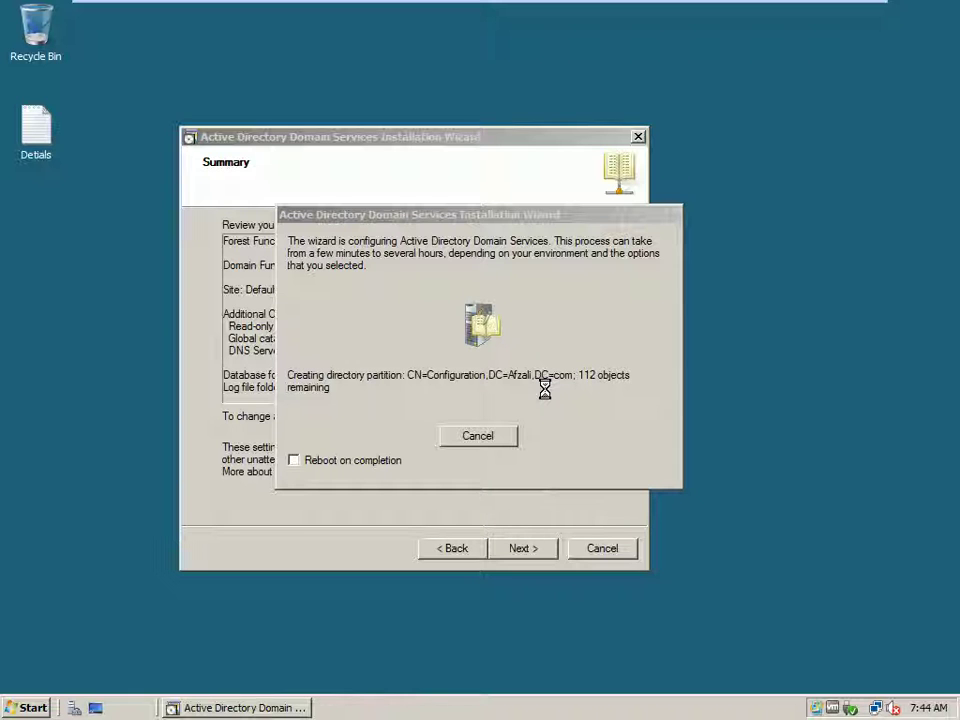
right_click(782, 140)
left_click(802, 146)
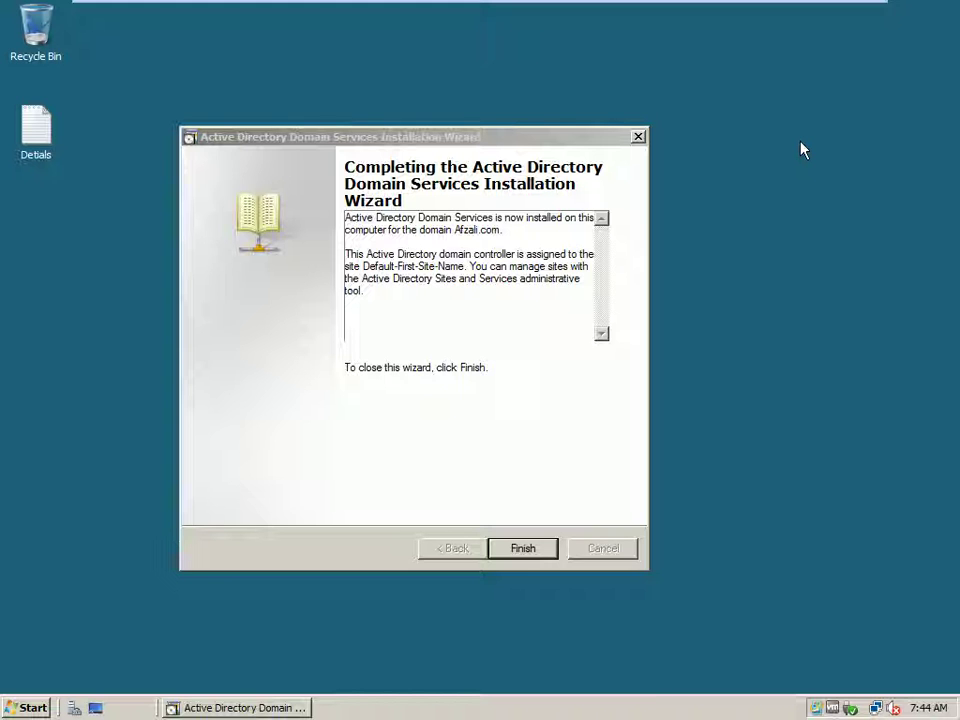
- Finish the Active Directory Domain Services Installation Wizard and restart the server immediately
left_click(522, 548)
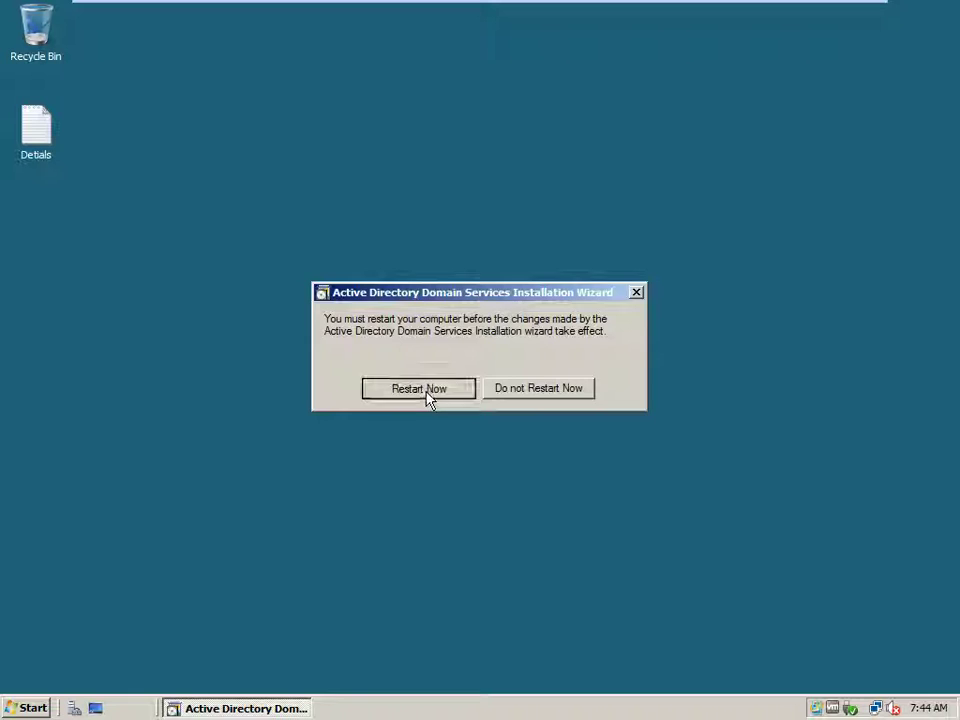
left_click(427, 392)
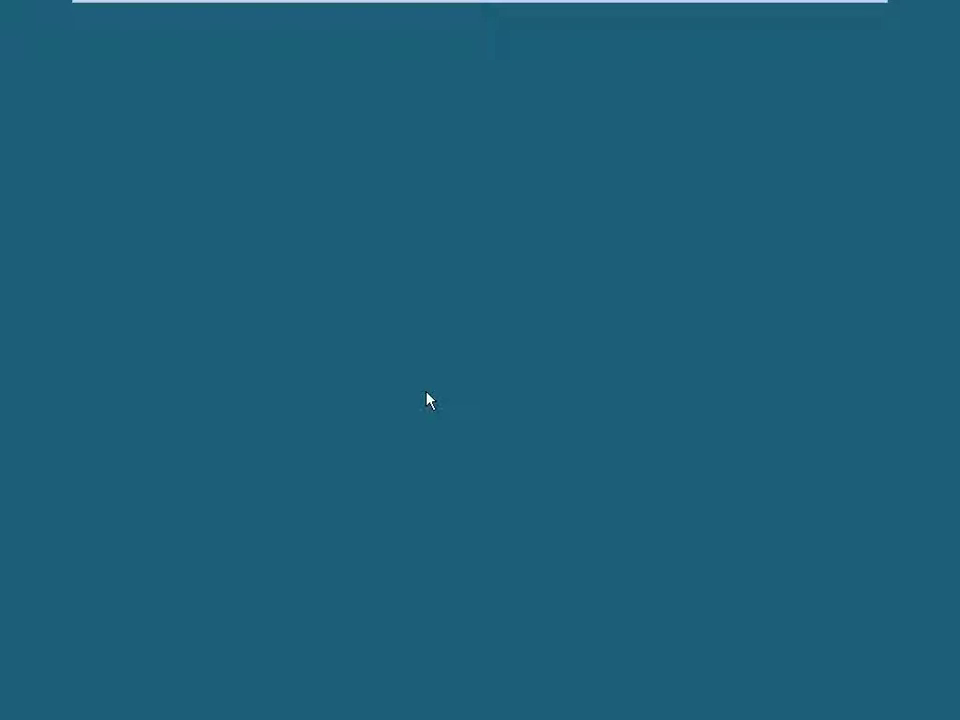
mouse_move(720, 6)
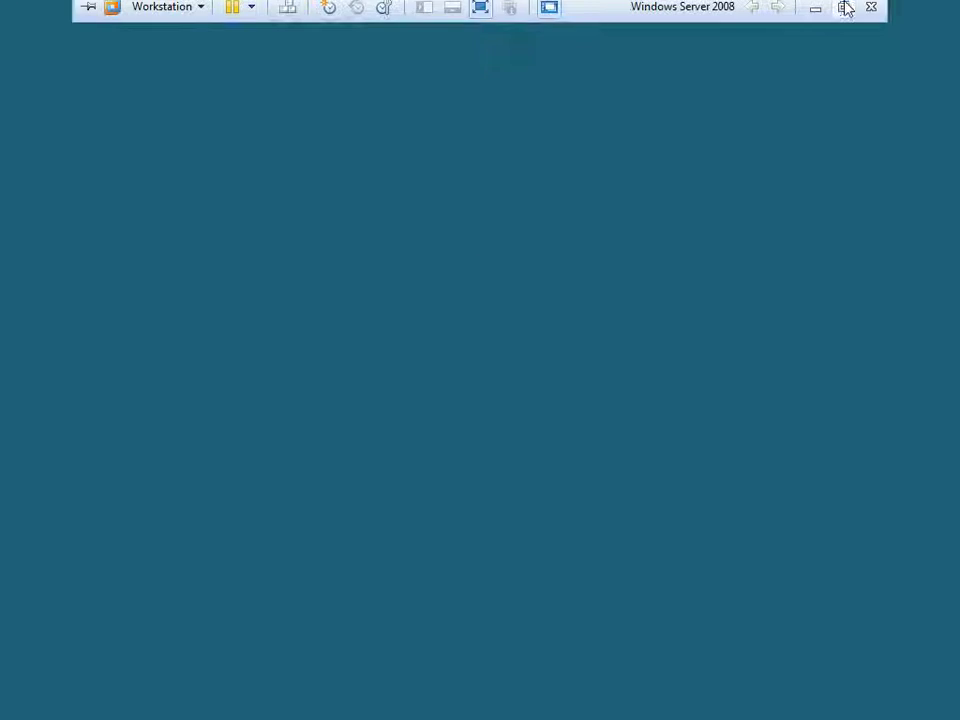
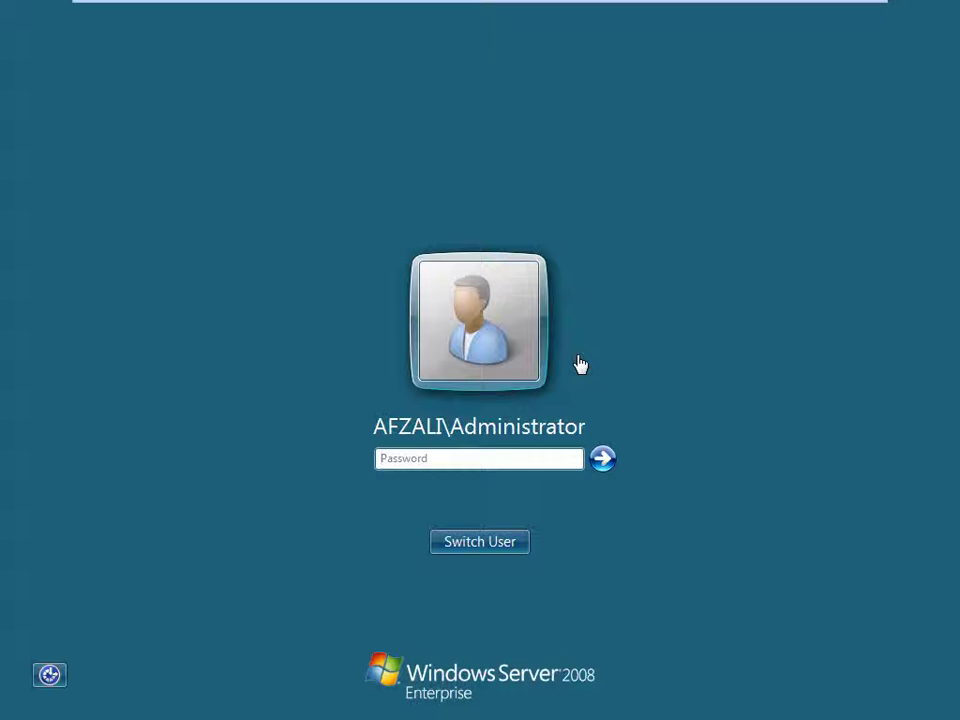
- Log on to the server as the domain Administrator by entering the account password
left_click(475, 459)
type("••••••••")
key("Return")
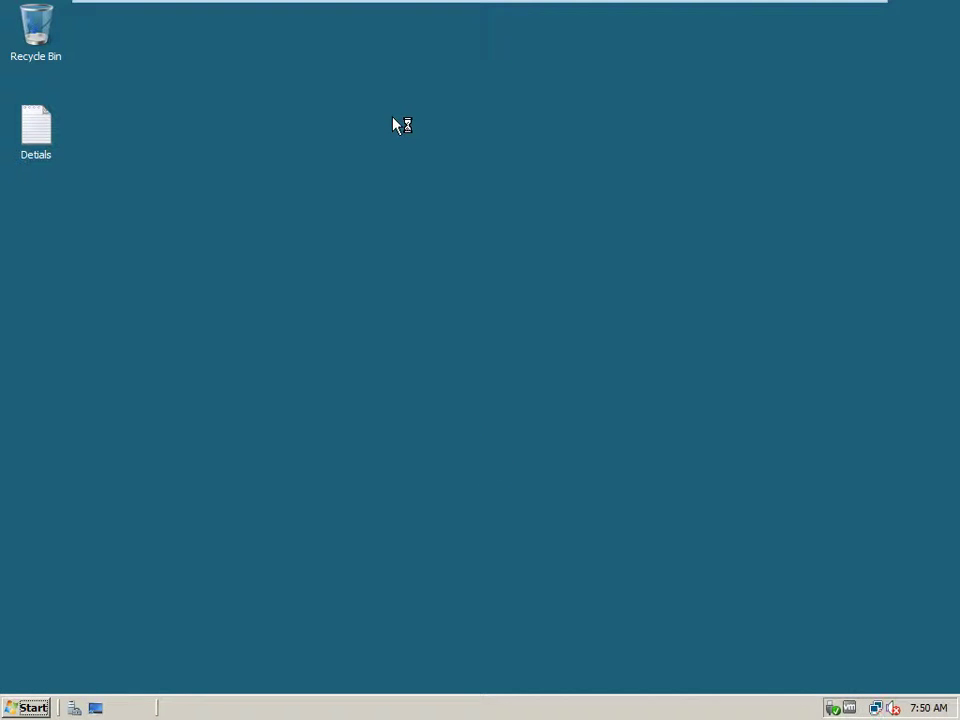
mouse_move(306, 6)
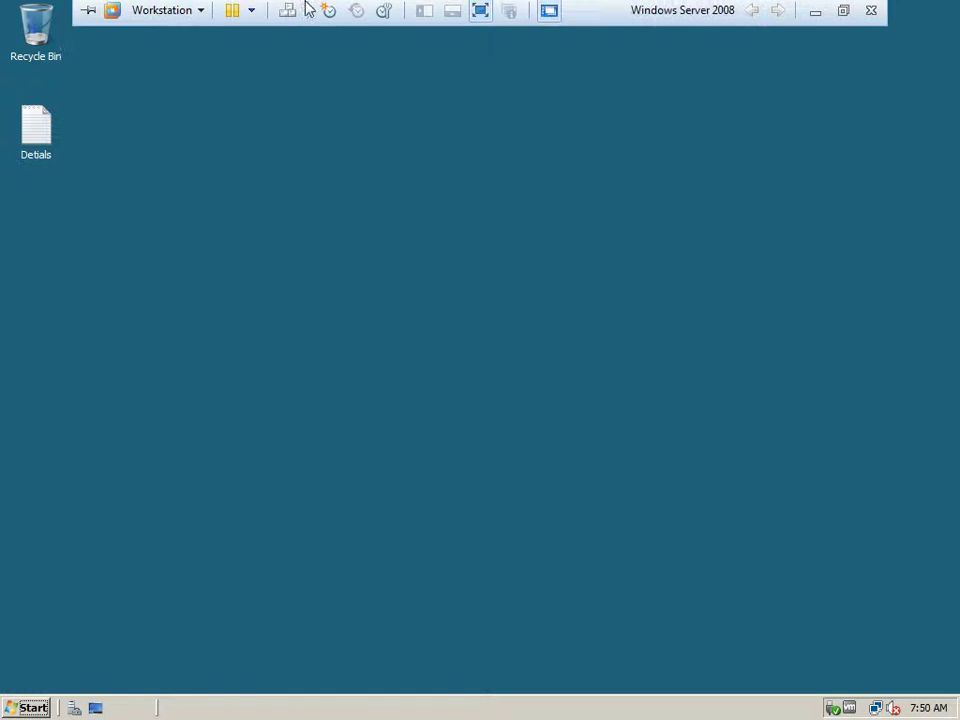
right_click(371, 182)
left_click(395, 222)
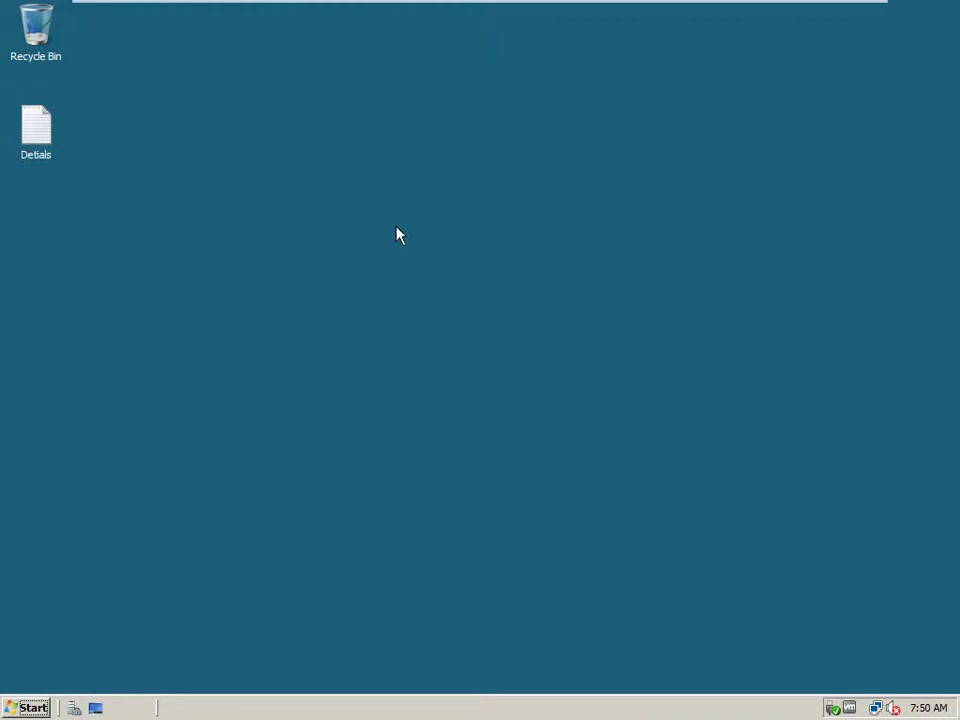
- Check the computer name and domain membership in the System properties, continuing past the domain controller warning to the Computer Name/Domain Changes settings
key("super")
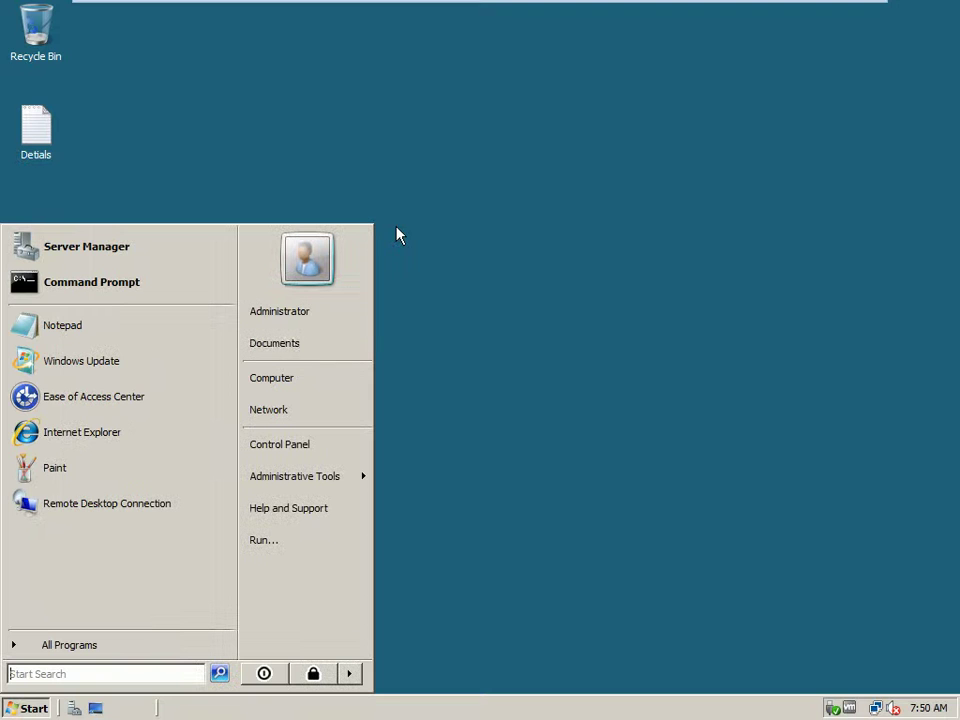
right_click(300, 390)
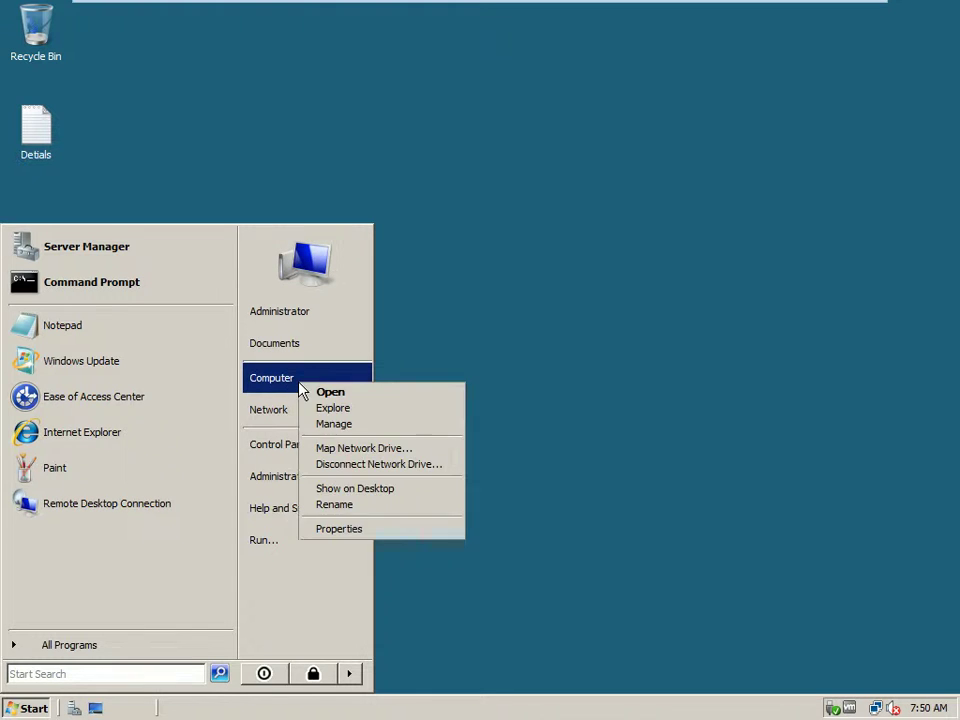
left_click(340, 529)
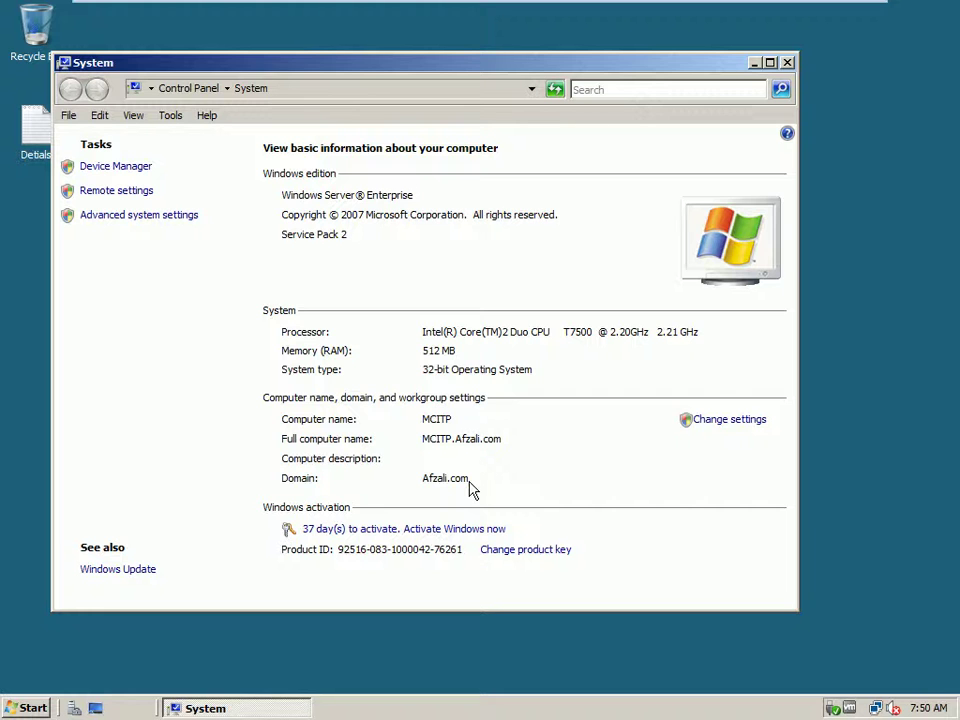
left_click(750, 422)
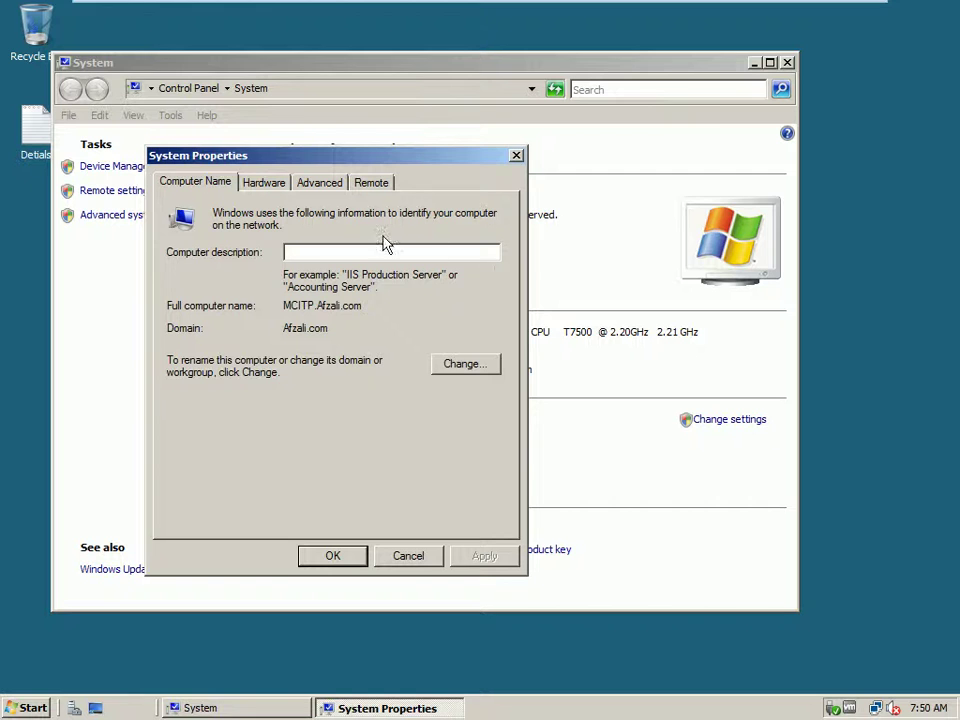
left_click(460, 366)
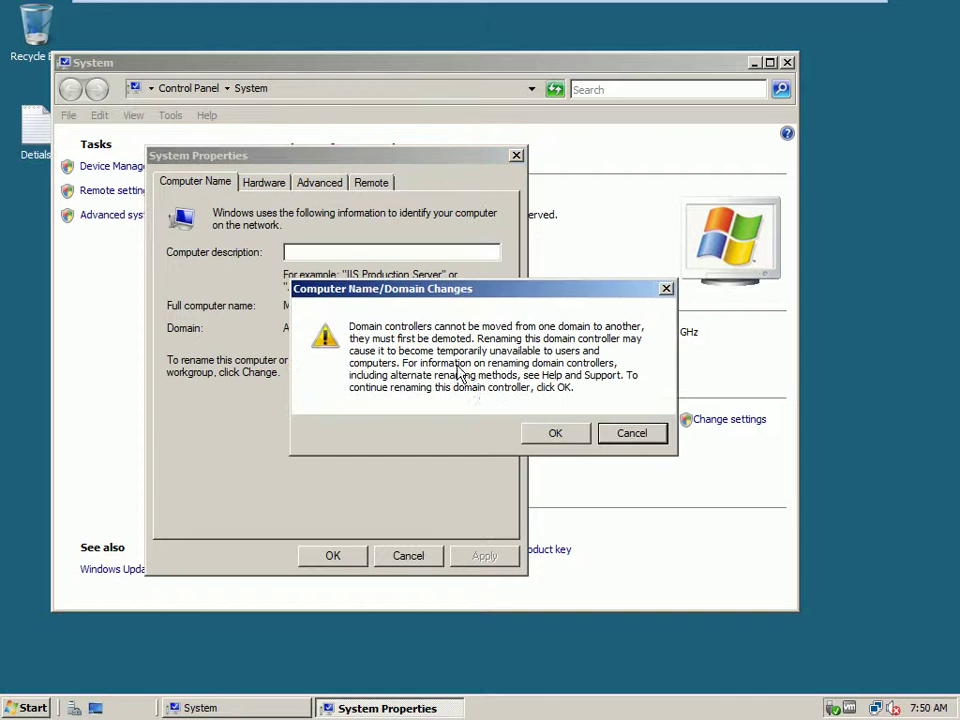
left_click(574, 442)
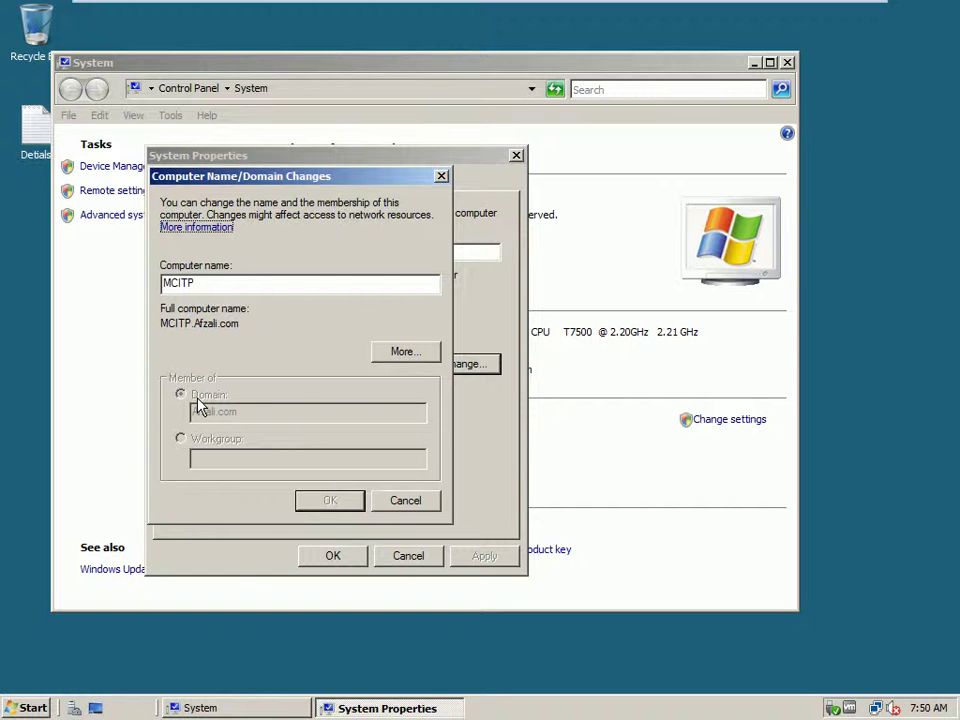
key("super+r")
type("lus")
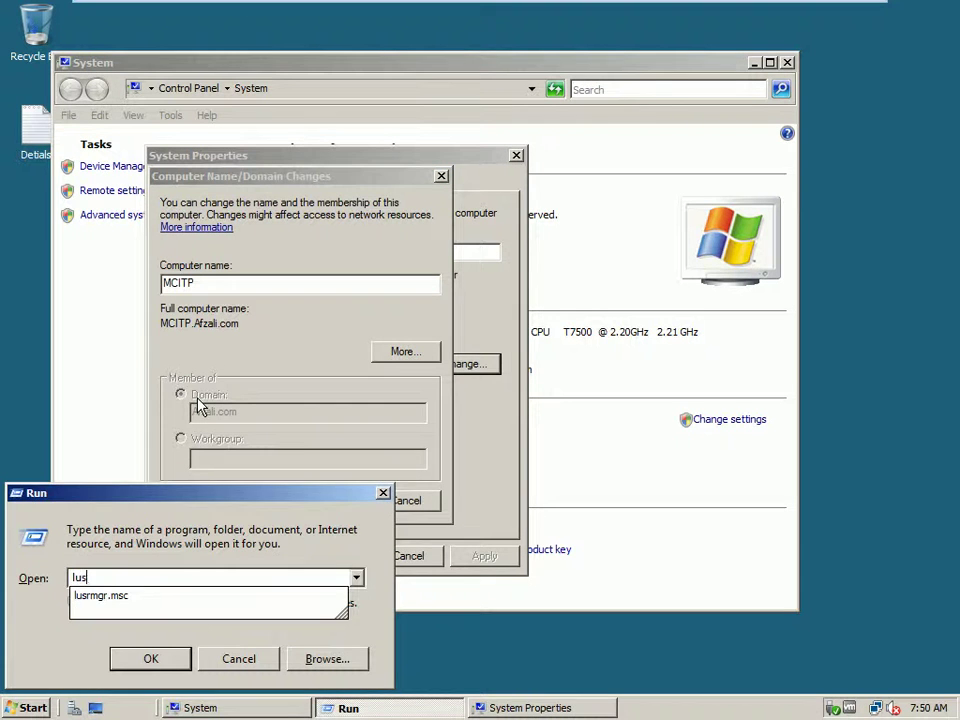
key("Escape")
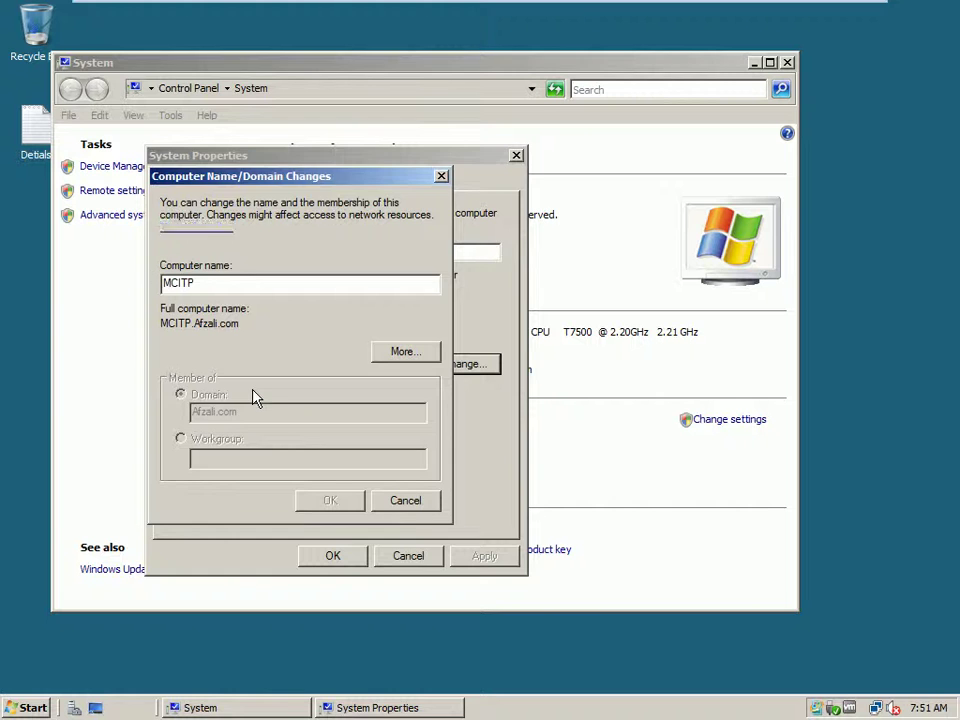
- Cancel the Computer Name/Domain Changes and System Properties dialogs and close the System window
key("Escape")
key("Escape")
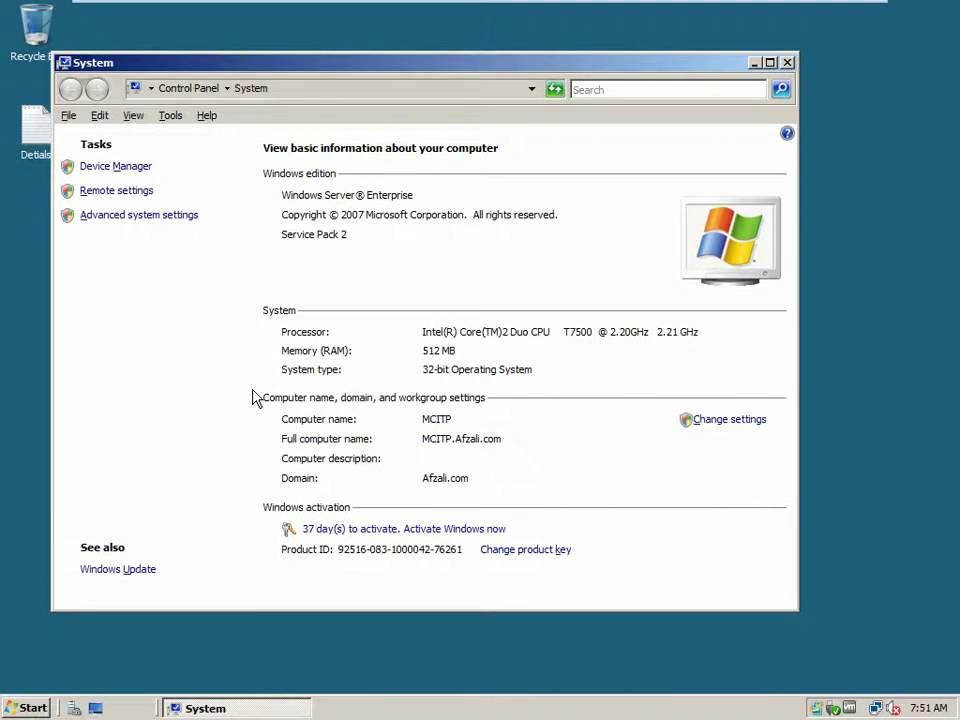
key("alt+F4")
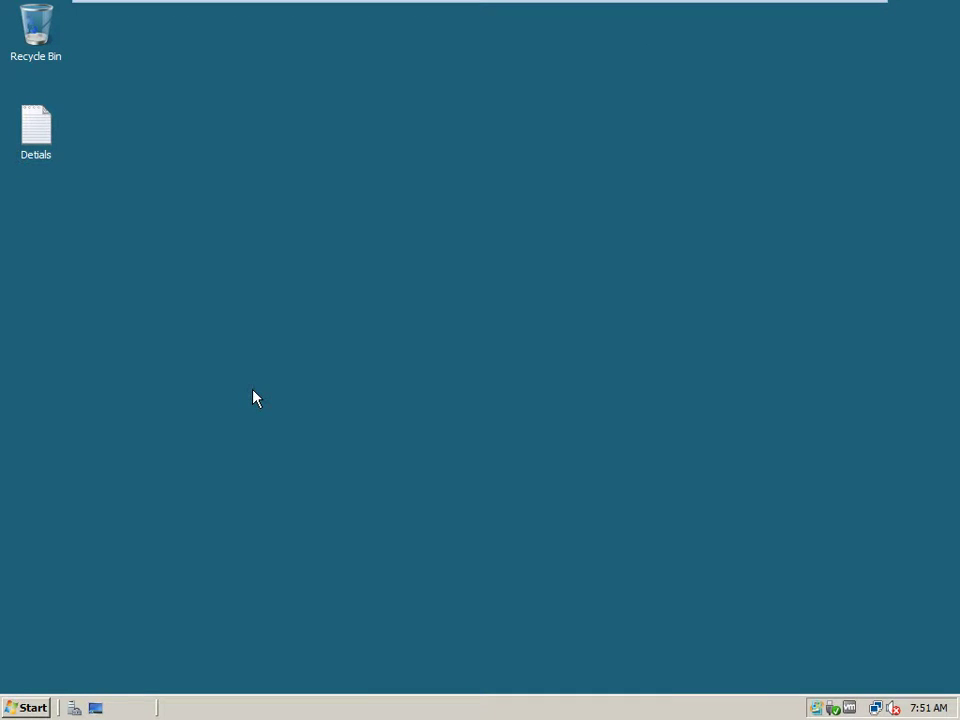
- Open Active Directory Users and Computers, expand the new domain and examine the contents of its Users container
key("super")
mouse_move(322, 488)
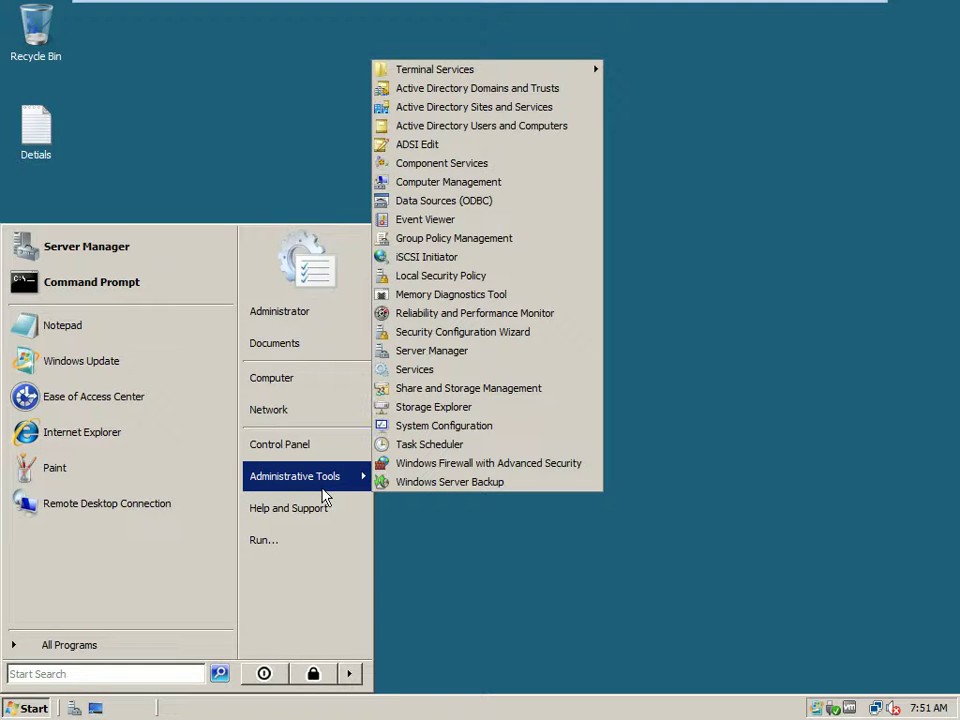
left_click(517, 136)
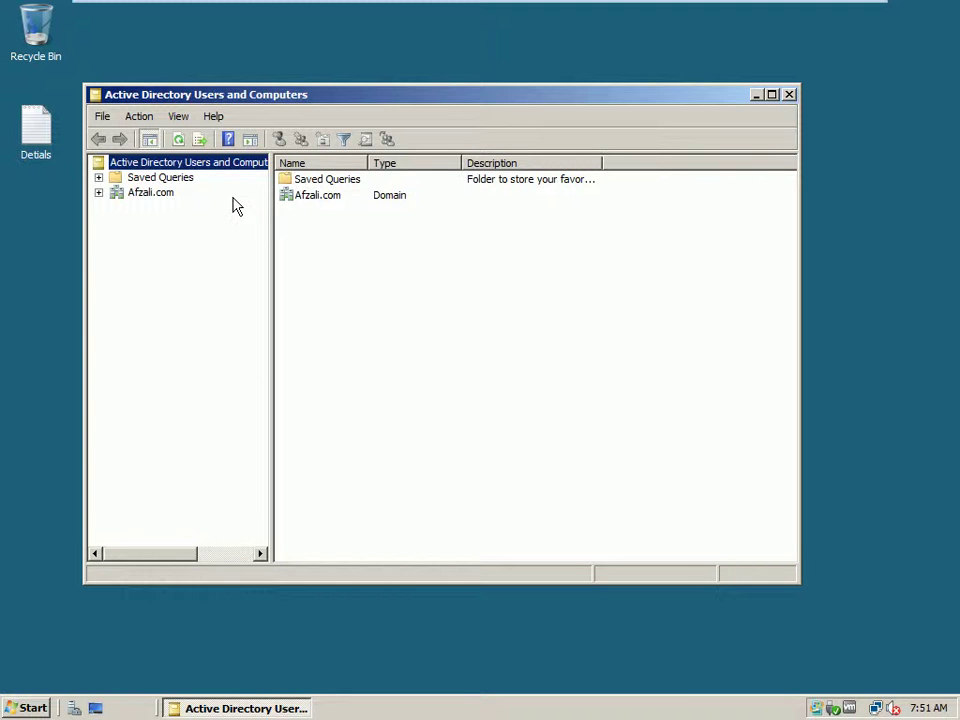
left_click(118, 197)
left_click(99, 194)
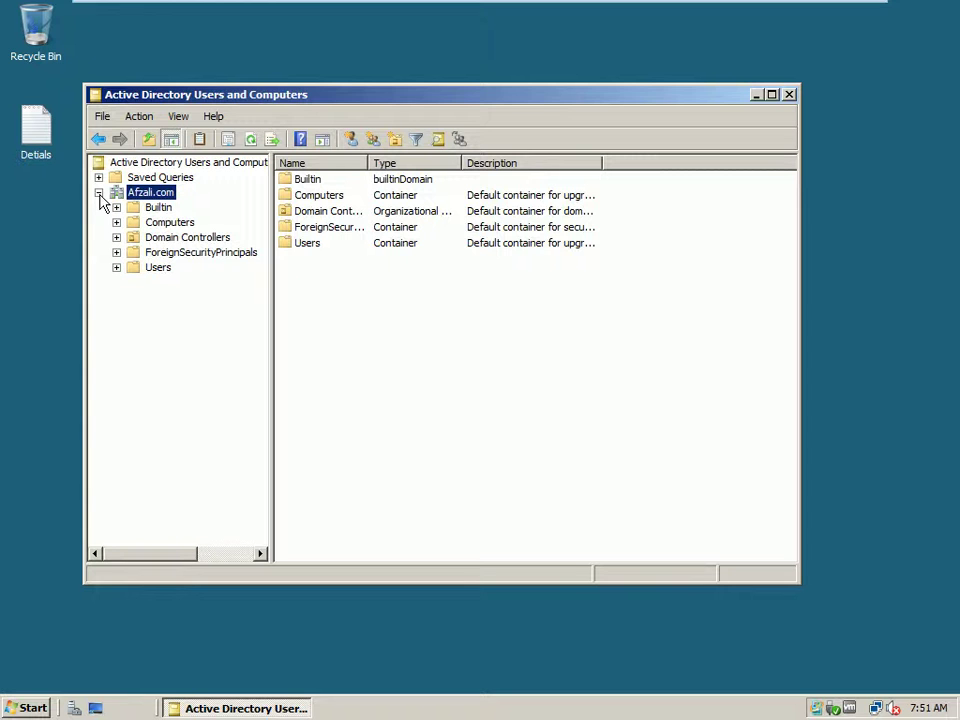
left_click(145, 269)
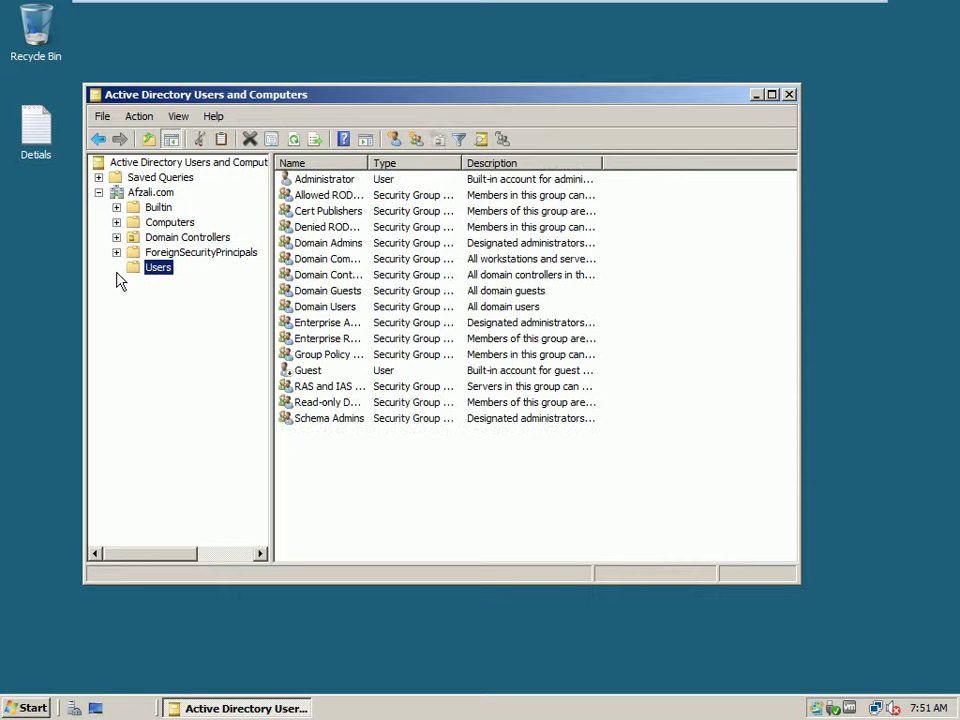
- Start a new user in the domain's Users container with first name MCITP and last name MCITP
right_click(476, 487)
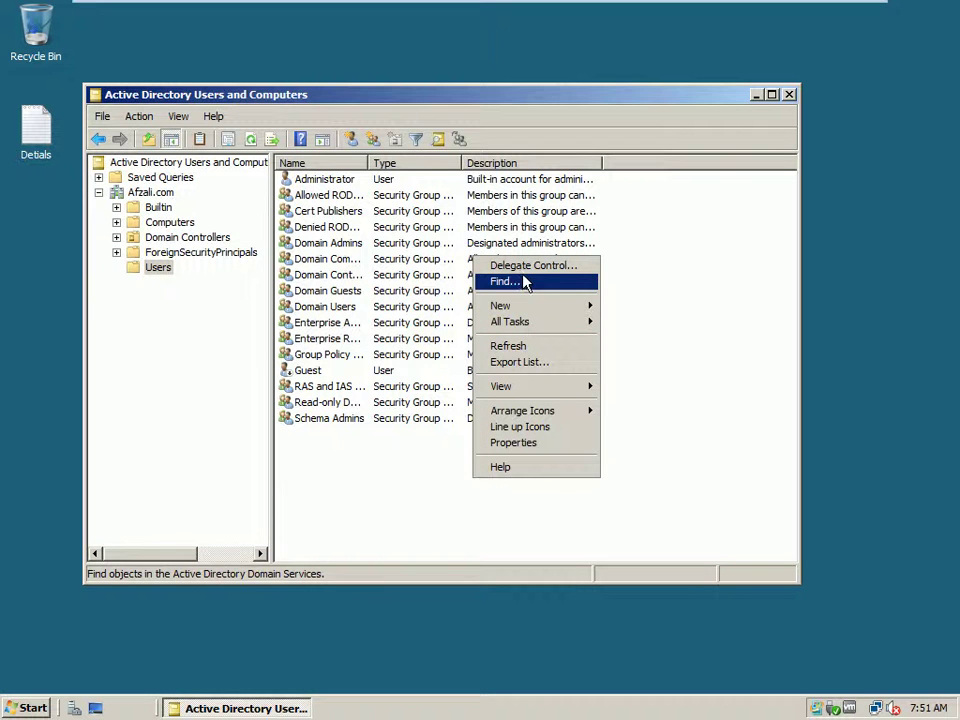
mouse_move(533, 316)
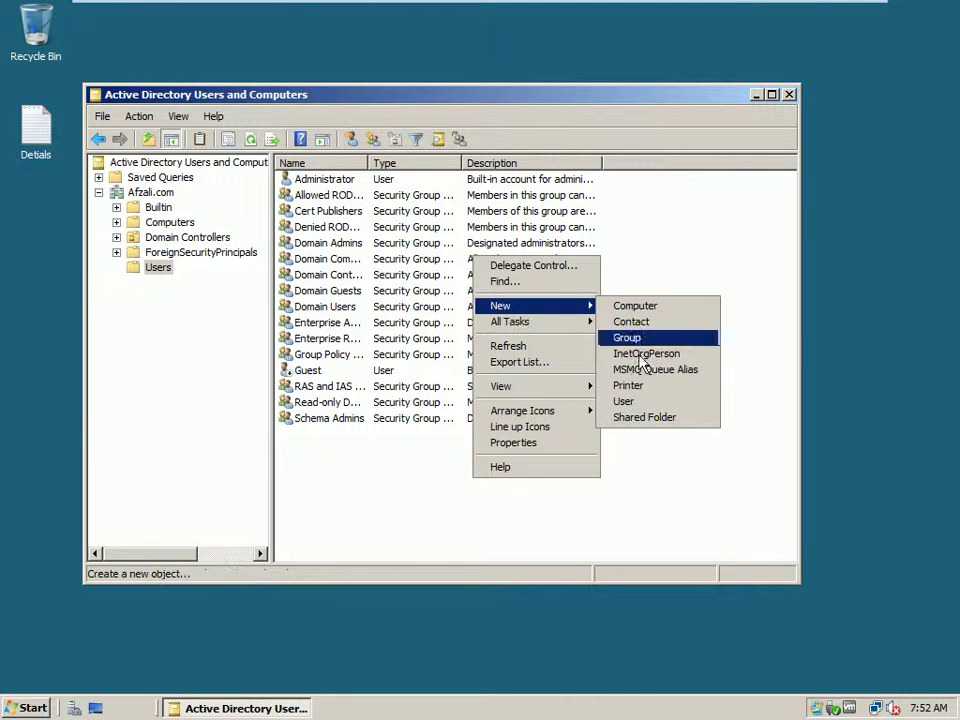
left_click(657, 403)
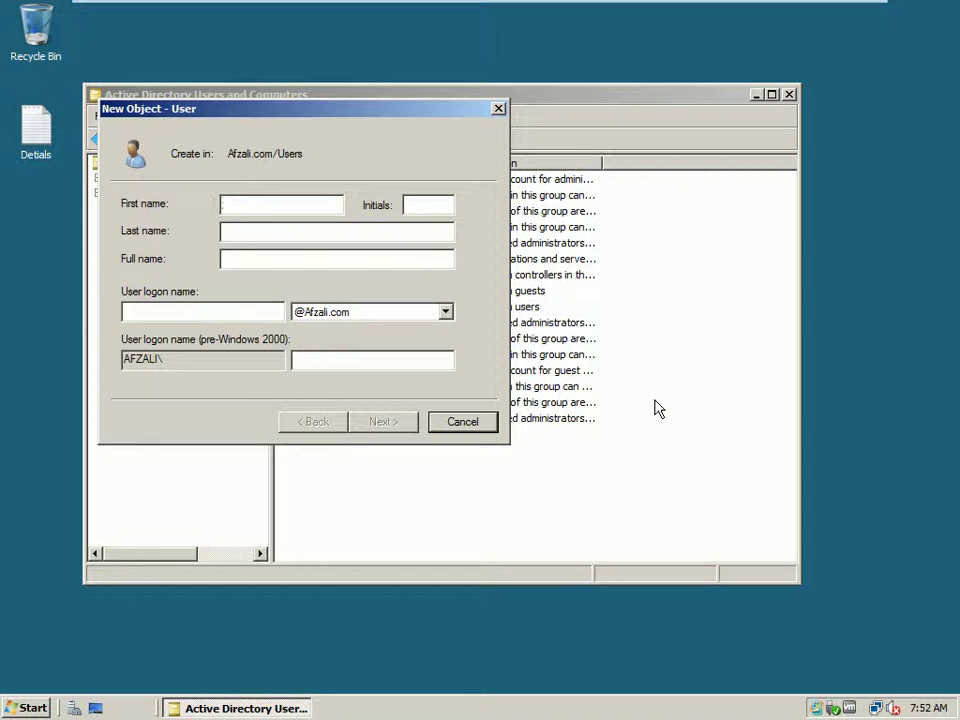
type("S")
key("BackSpace")
type("MCITP")
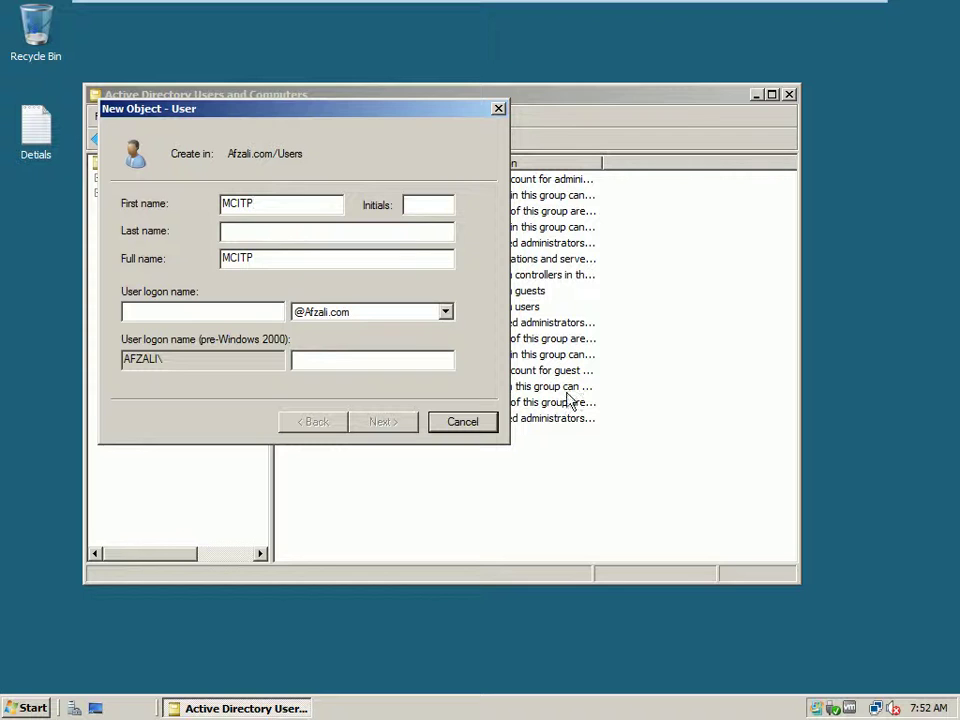
left_click(331, 233)
type("MCITP")
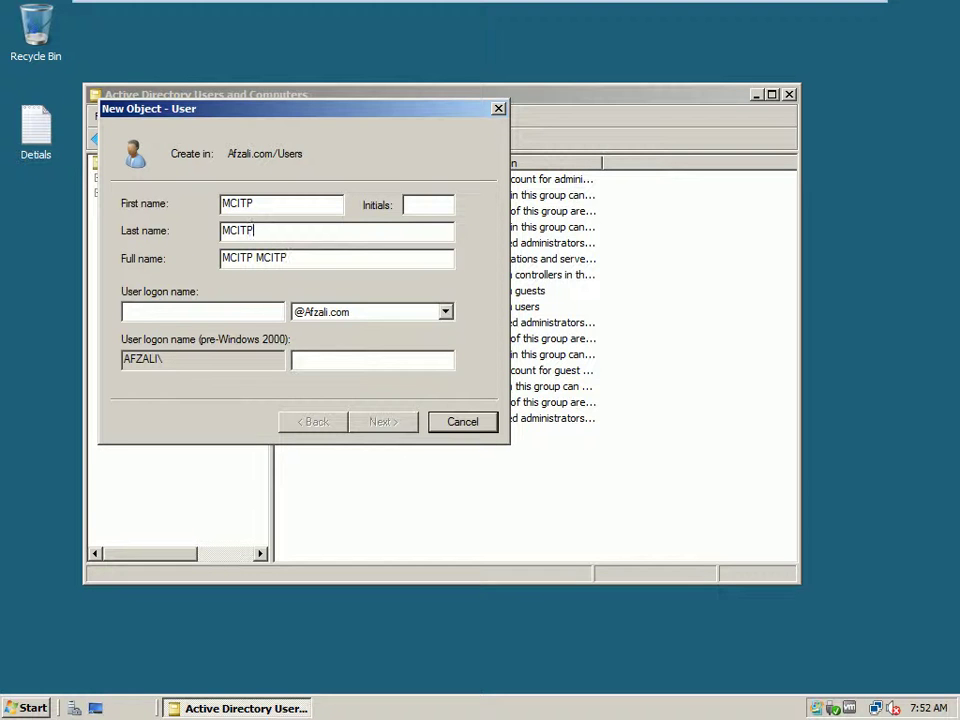
- Enter the new user's logon name, proceed to the password options and cancel the user creation
left_click(247, 316)
type("Samir")
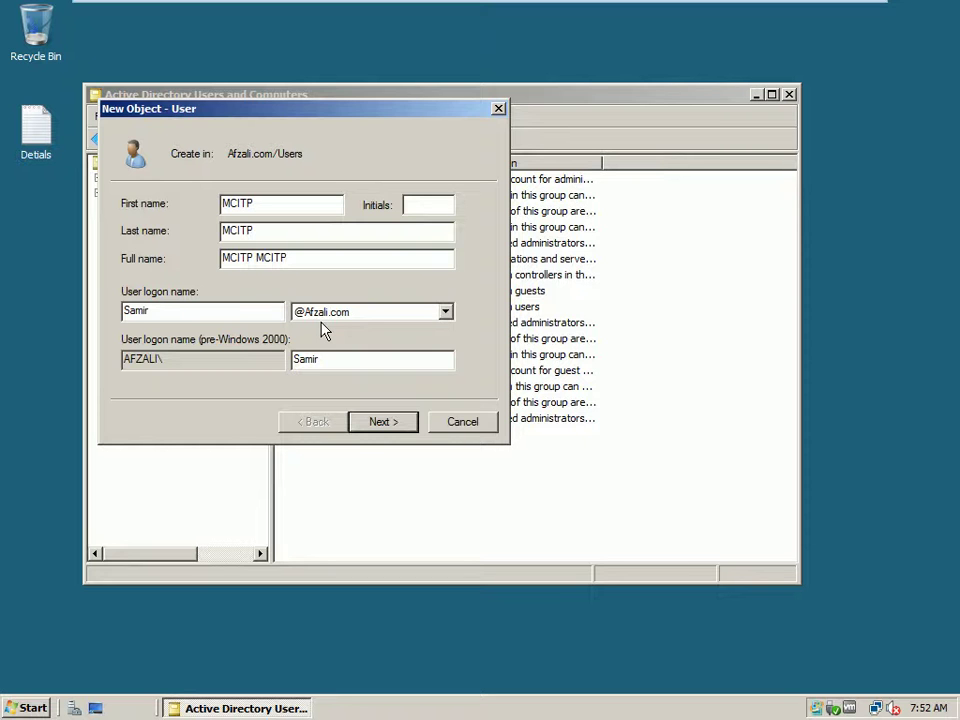
left_click(383, 421)
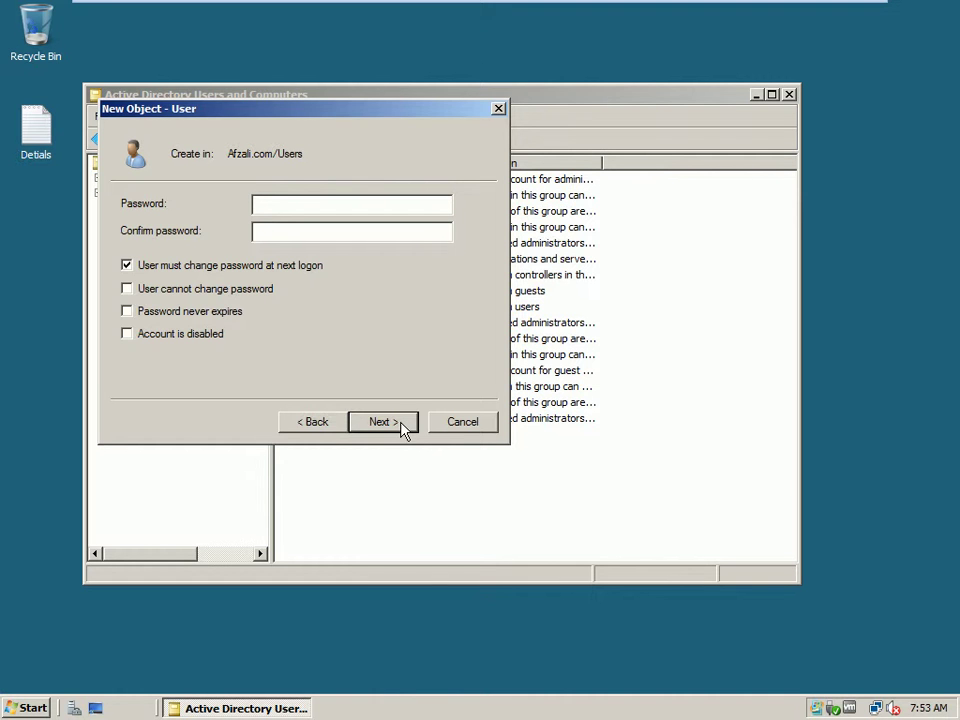
left_click(495, 427)
left_click(496, 424)
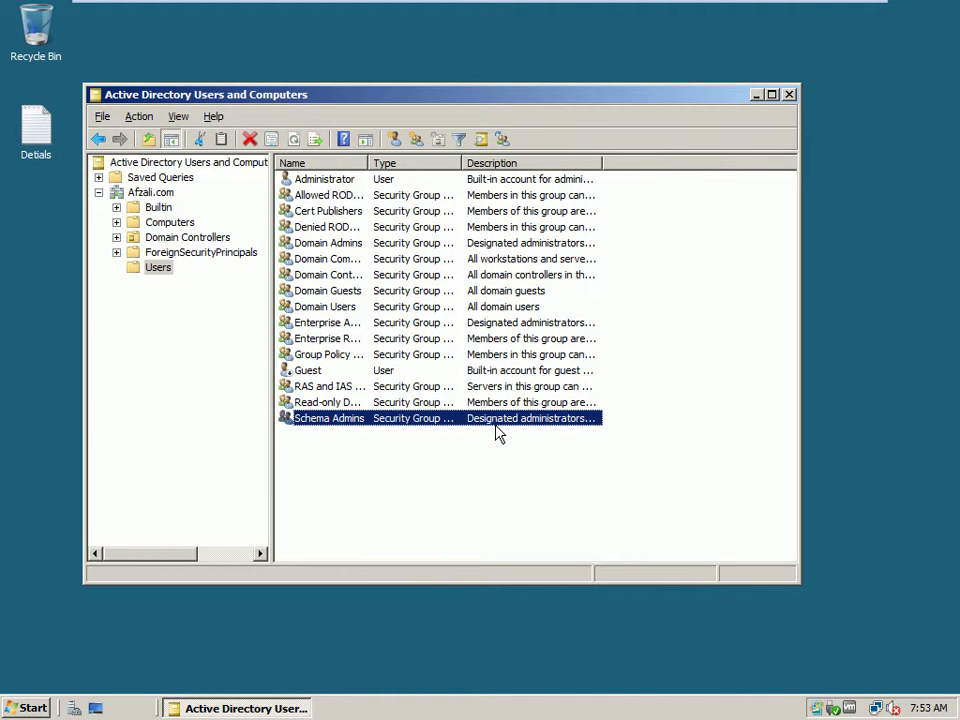
- Close Active Directory Users and Computers, and minimize the virtual machine and the PDF reader to show the host desktop
key("alt+F4")
right_click(497, 432)
left_click(540, 467)
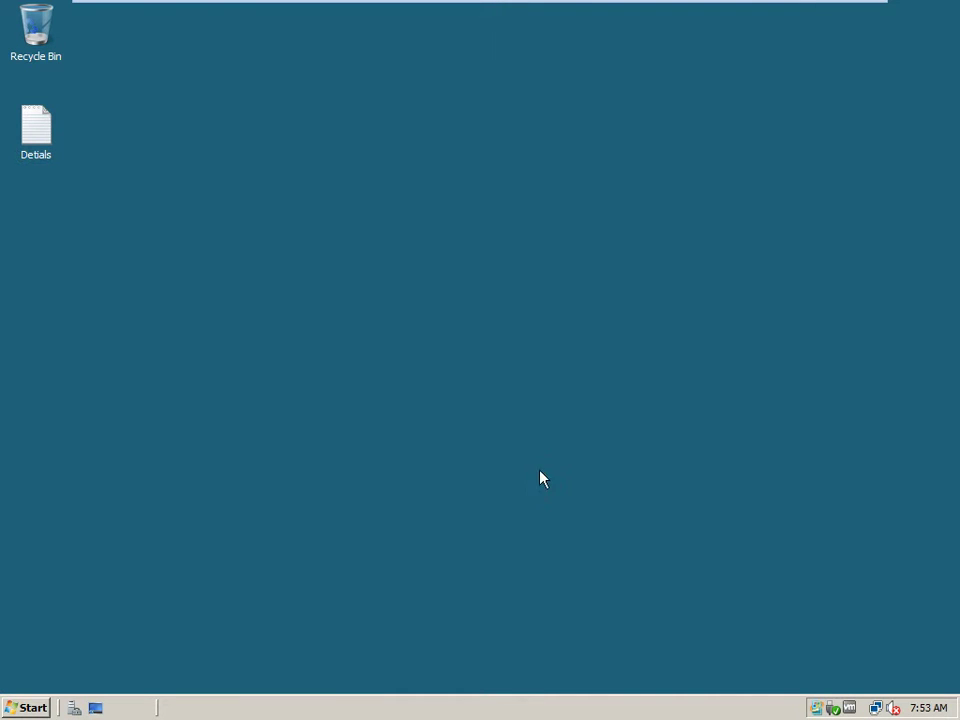
left_click(816, 11)
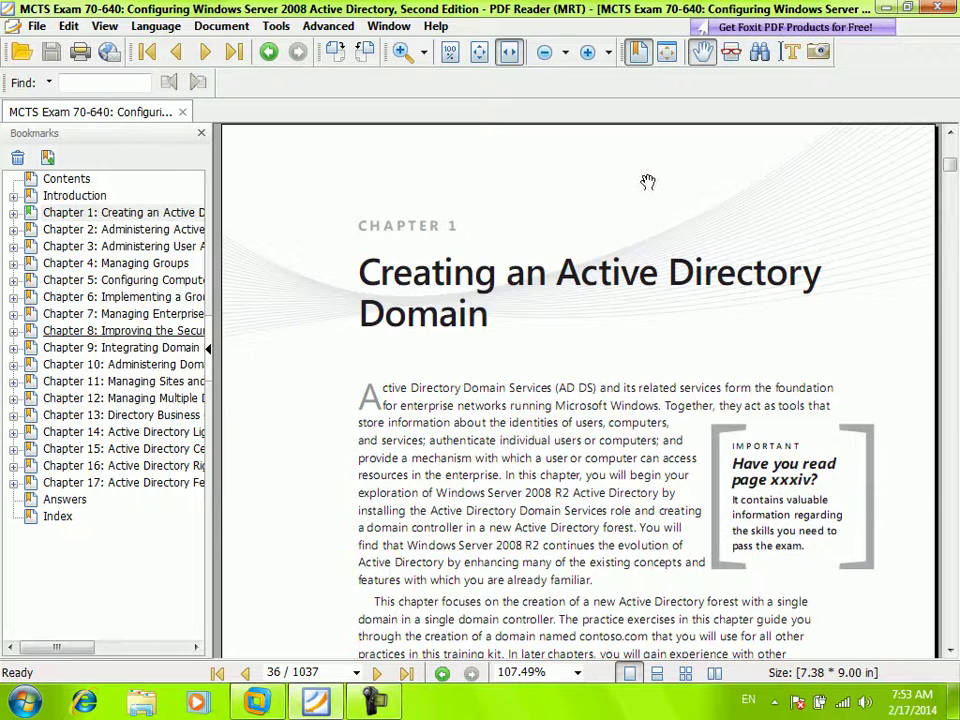
left_click(886, 12)
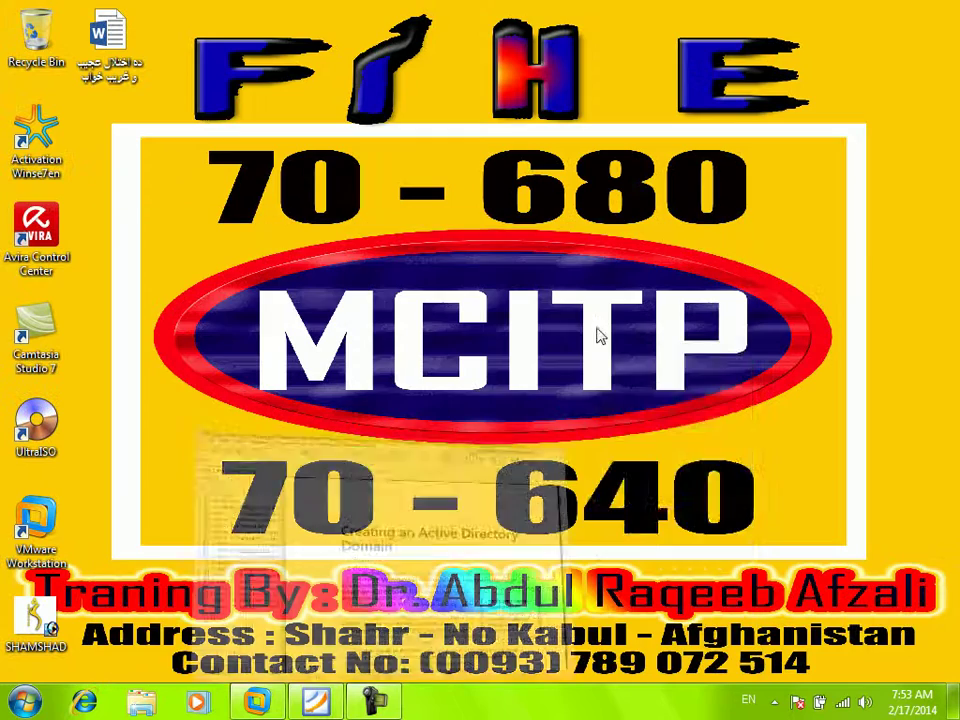